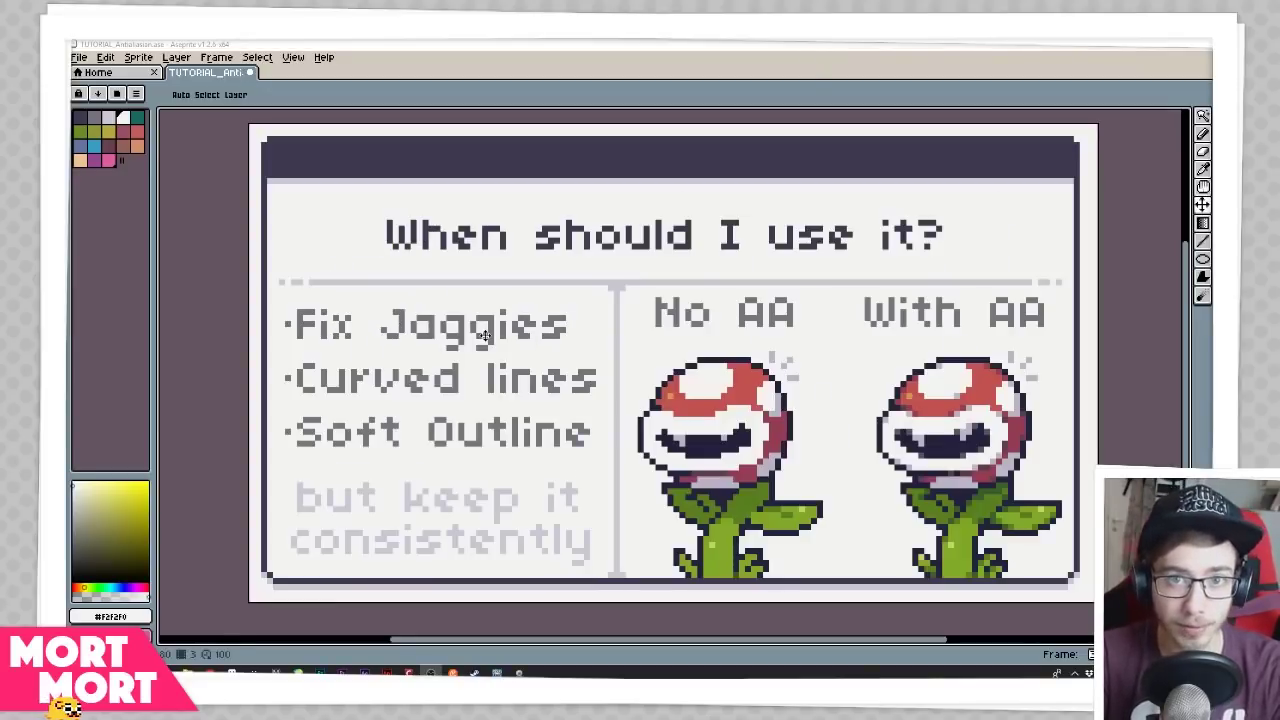
Sample the grey of the bullet text as the drawing colour and open the sprite preview
{"action": "left_click", "coordinate": [404, 339], "text": "alt"}
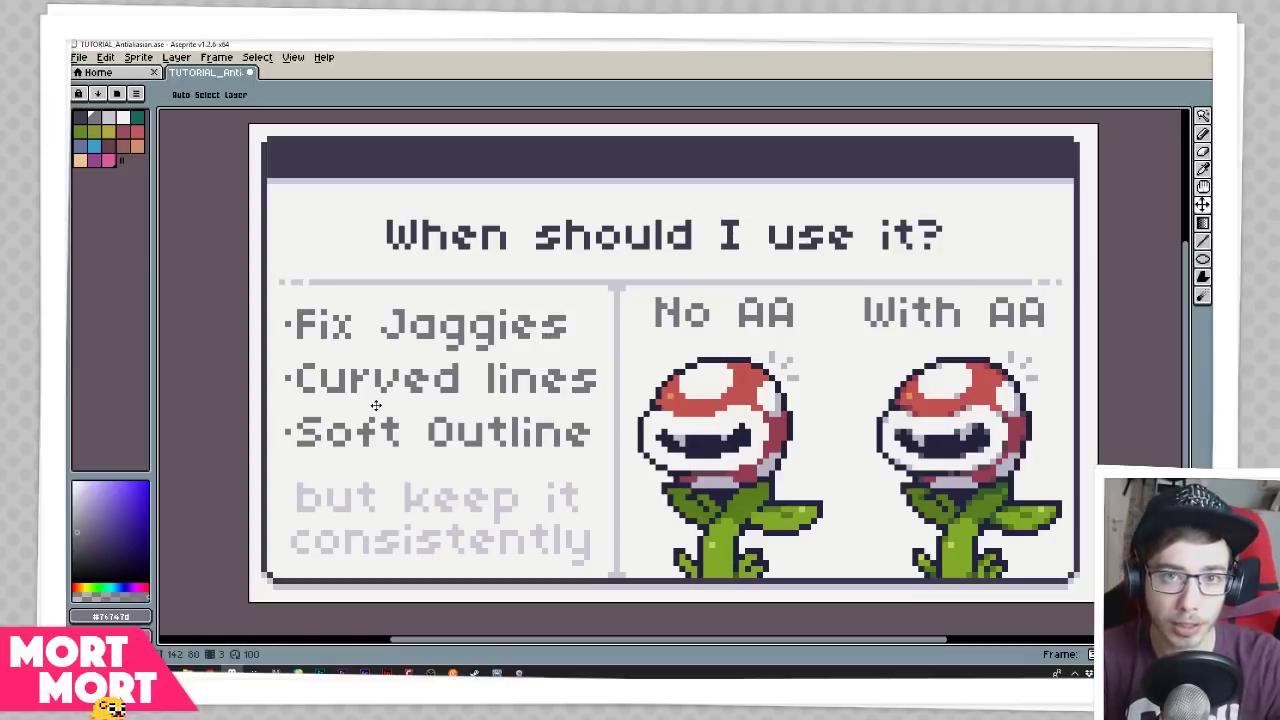
{"action": "key", "text": "F7"}
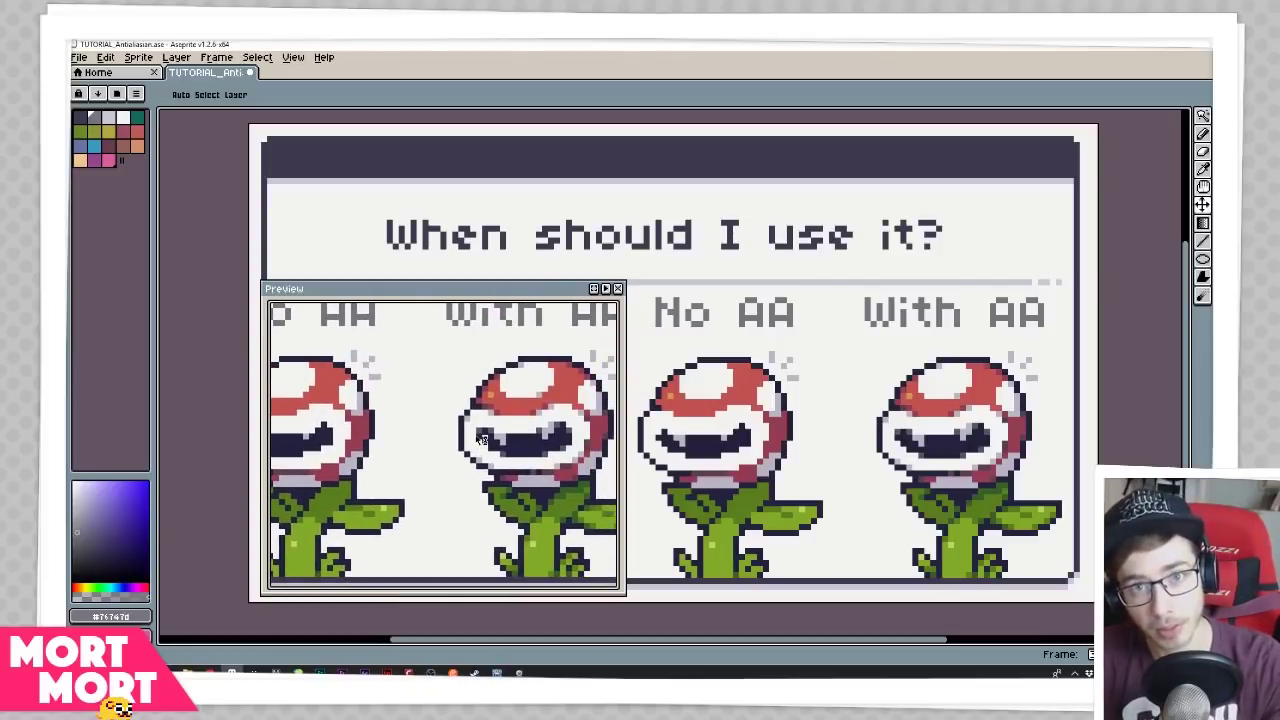
Compare the No AA and With AA plants up close in the preview, including the leaves and stem
{"action": "left_click_drag", "start_coordinate": [473, 455], "coordinate": [476, 484]}
{"action": "scroll", "coordinate": [497, 446], "scroll_direction": "up", "scroll_amount": 1}
{"action": "scroll", "coordinate": [487, 465], "scroll_direction": "down", "scroll_amount": 1}
{"action": "scroll", "coordinate": [514, 460], "scroll_direction": "up", "scroll_amount": 1}
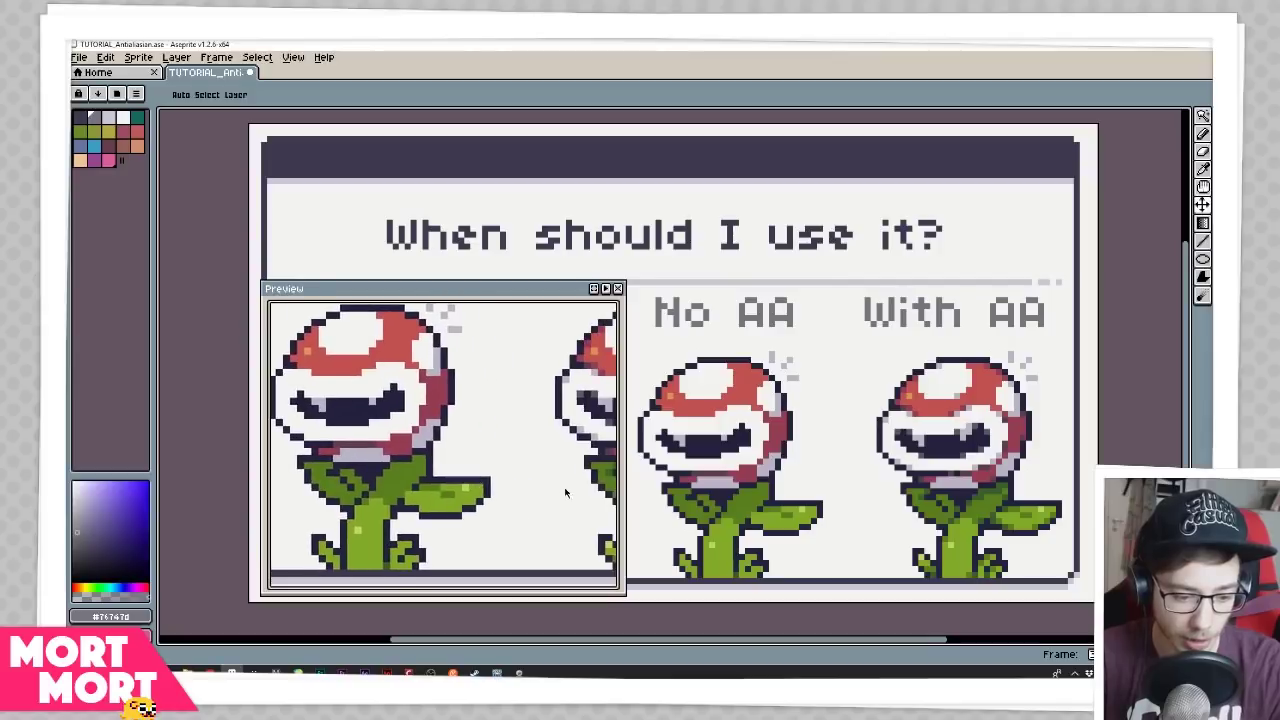
{"action": "left_click_drag", "start_coordinate": [565, 492], "coordinate": [451, 474]}
{"action": "scroll", "coordinate": [572, 517], "scroll_direction": "up", "scroll_amount": 3}
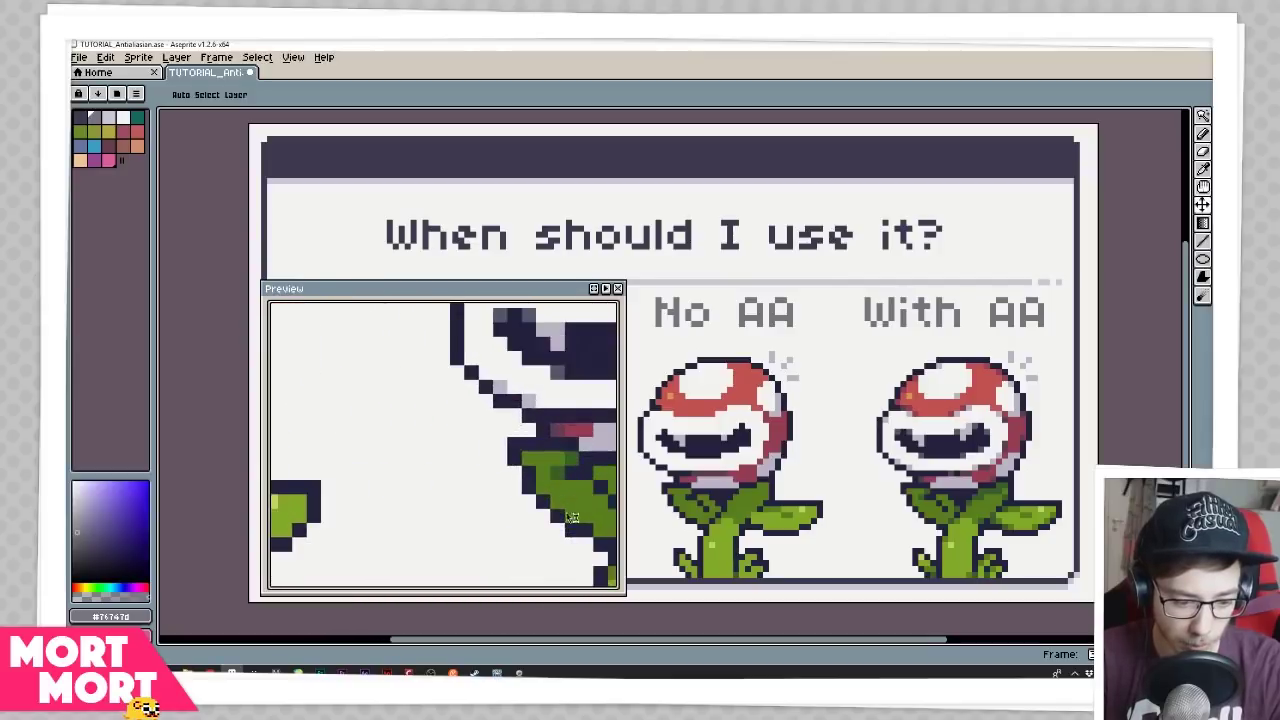
{"action": "left_click_drag", "start_coordinate": [572, 517], "coordinate": [401, 453]}
{"action": "left_click_drag", "start_coordinate": [457, 527], "coordinate": [455, 447]}
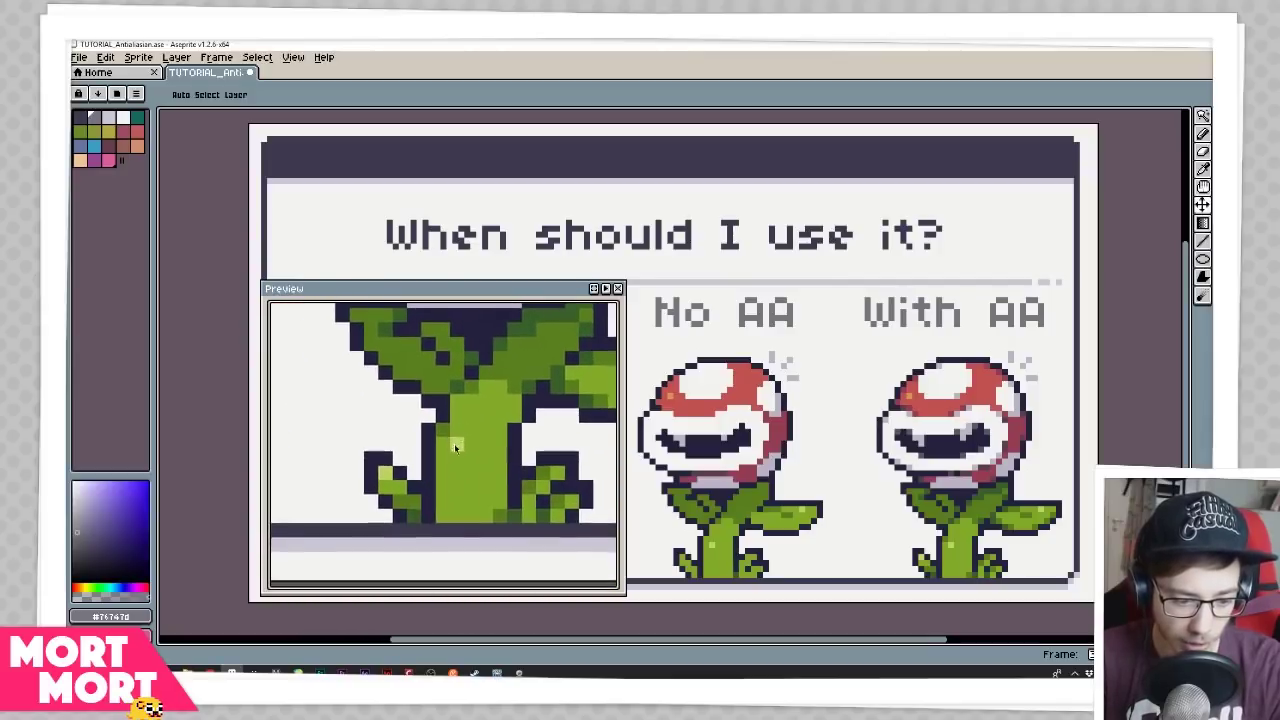
{"action": "scroll", "coordinate": [533, 400], "scroll_direction": "down", "scroll_amount": 2}
{"action": "scroll", "coordinate": [533, 505], "scroll_direction": "up", "scroll_amount": 2}
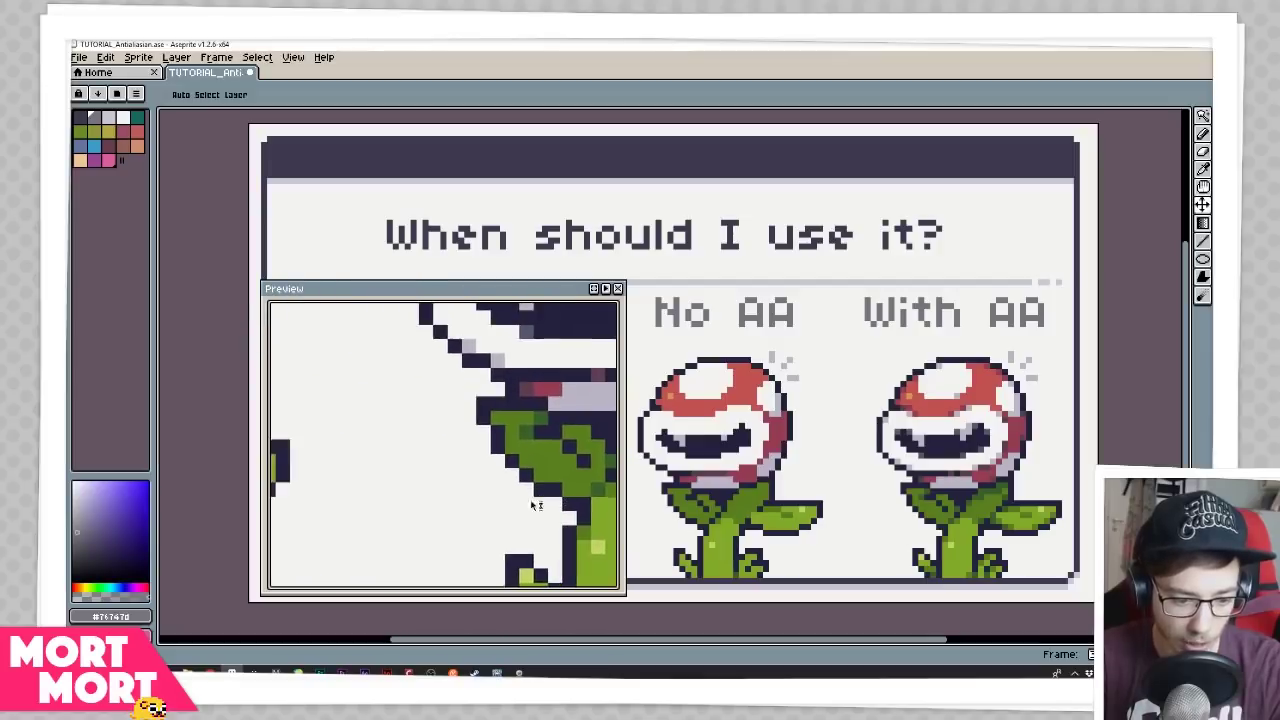
Examine the outline, mouth and red cap of the With AA plant in the preview, and close the preview
{"action": "left_click_drag", "start_coordinate": [484, 490], "coordinate": [424, 507]}
{"action": "scroll", "coordinate": [531, 459], "scroll_direction": "down", "scroll_amount": 1}
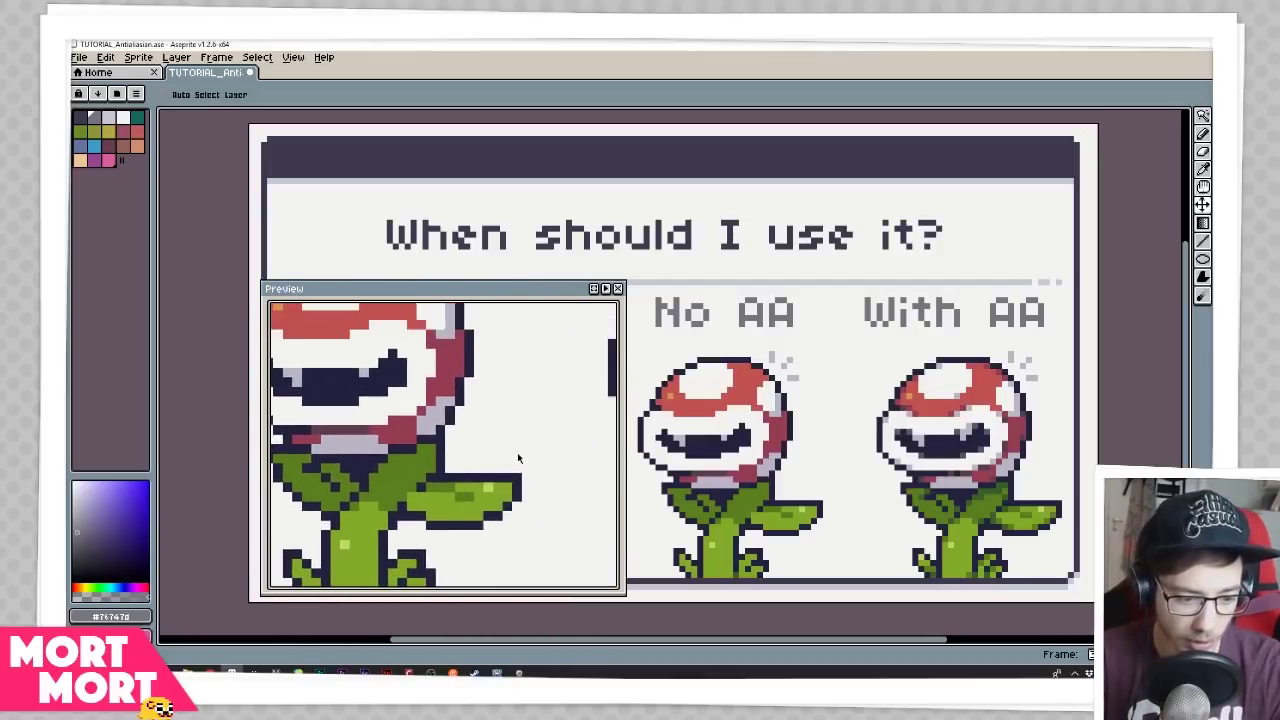
{"action": "left_click_drag", "start_coordinate": [446, 445], "coordinate": [506, 501]}
{"action": "scroll", "coordinate": [492, 475], "scroll_direction": "up", "scroll_amount": 1}
{"action": "left_click_drag", "start_coordinate": [480, 458], "coordinate": [356, 460]}
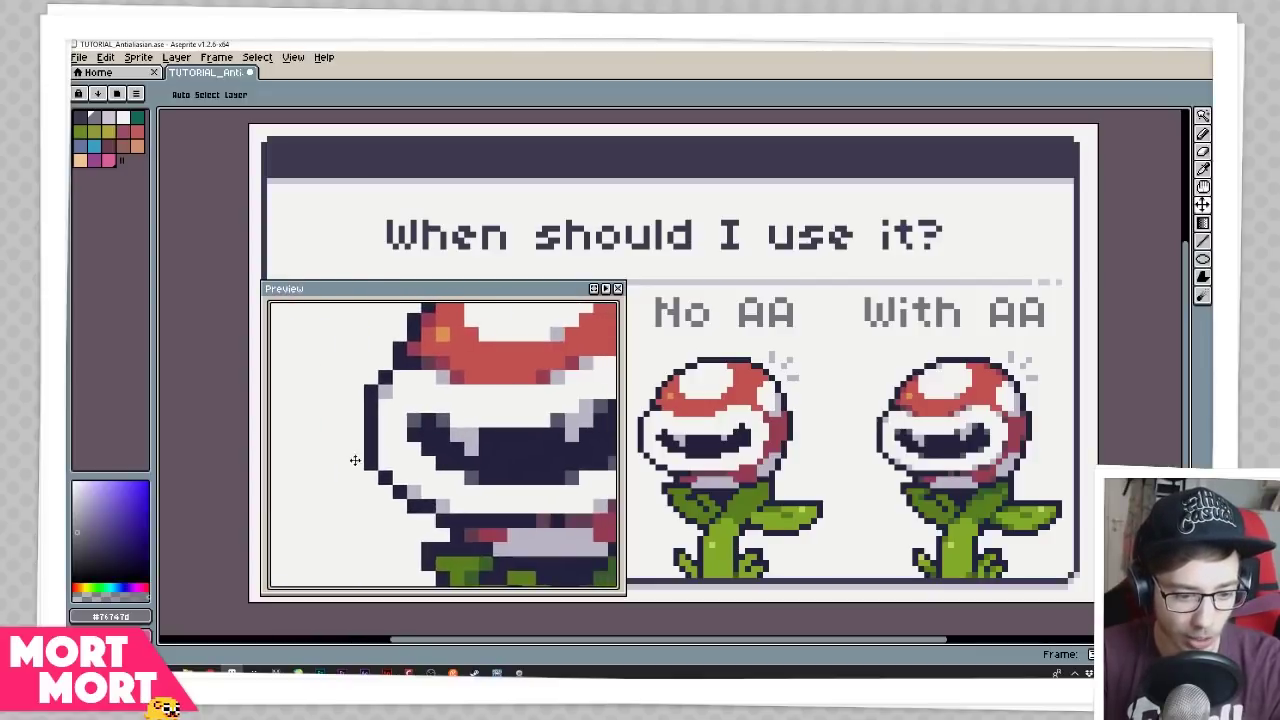
{"action": "scroll", "coordinate": [512, 432], "scroll_direction": "down", "scroll_amount": 1}
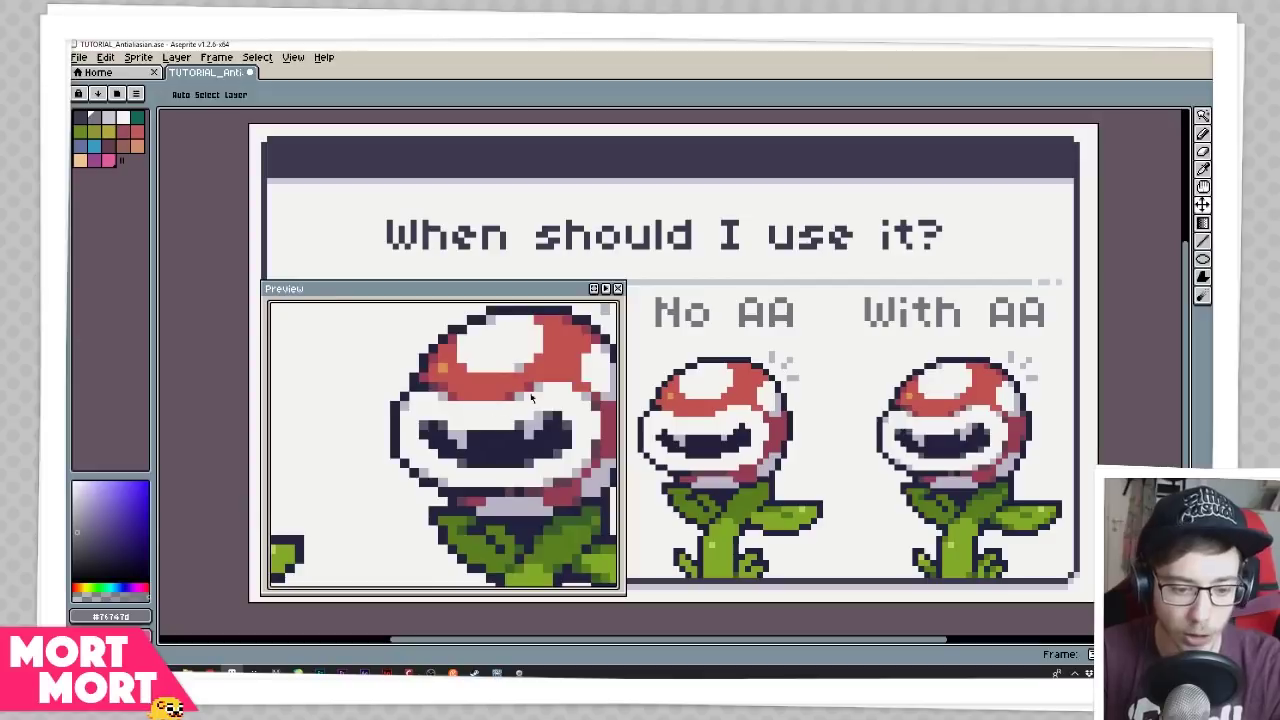
{"action": "left_click_drag", "start_coordinate": [562, 474], "coordinate": [490, 476]}
{"action": "scroll", "coordinate": [497, 485], "scroll_direction": "up", "scroll_amount": 2}
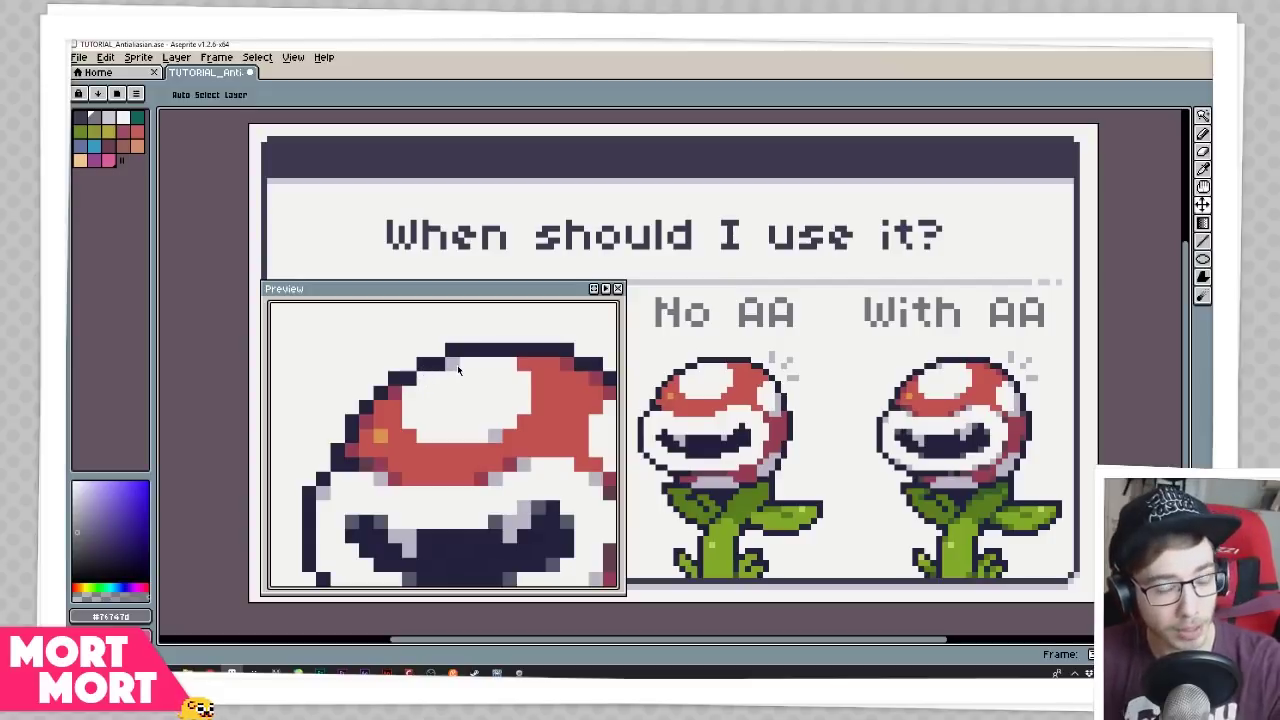
{"action": "scroll", "coordinate": [457, 365], "scroll_direction": "down", "scroll_amount": 4}
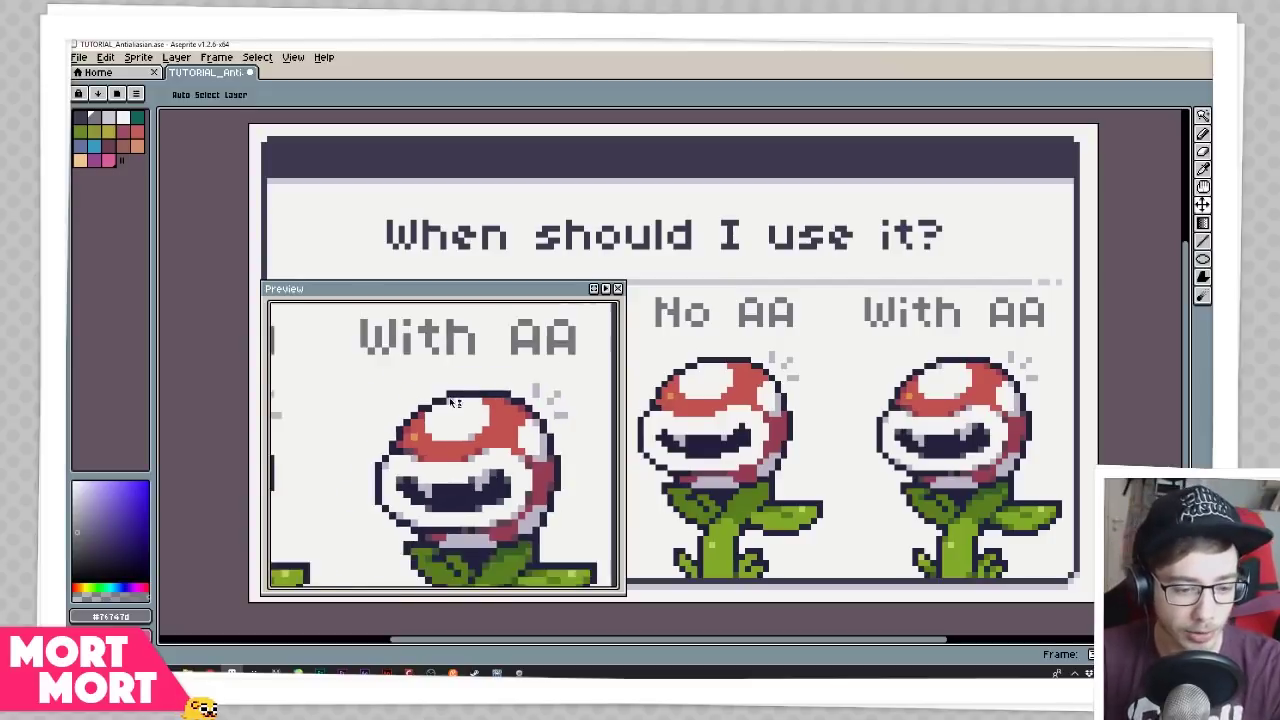
{"action": "left_click", "coordinate": [618, 288]}
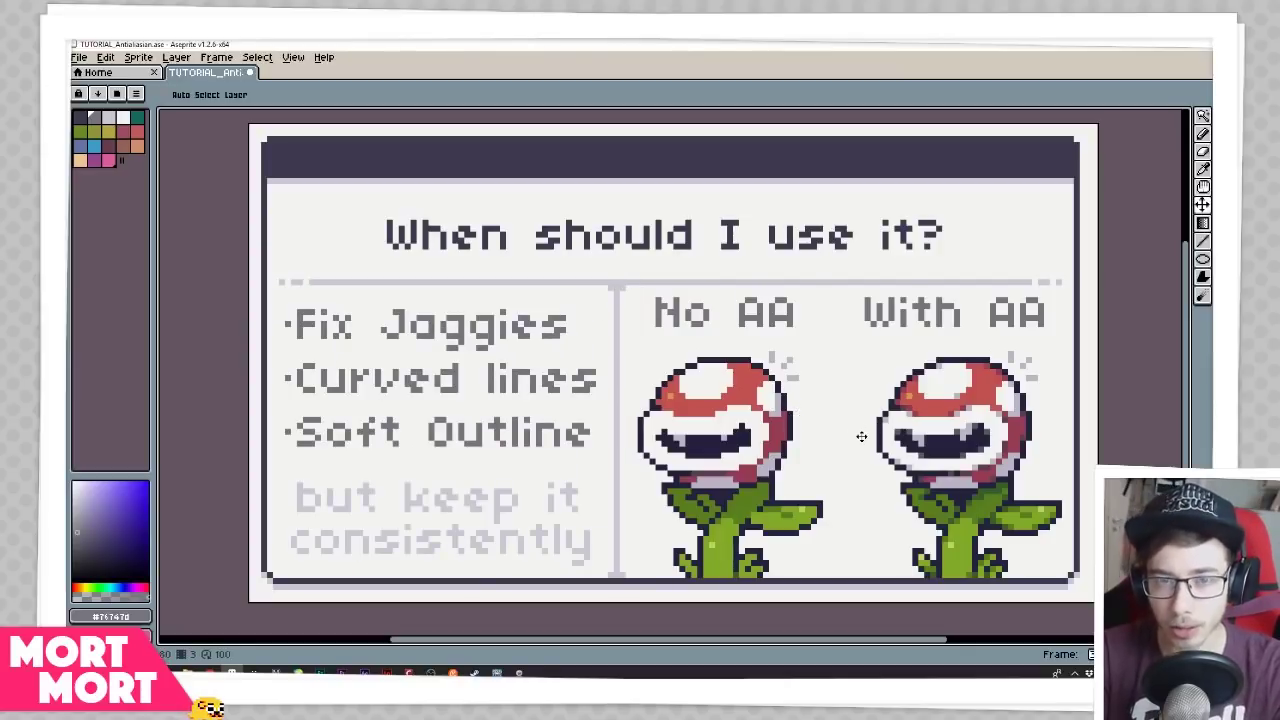
Go to the Common Mistakes frame and examine the banding on the character's red hat up close
{"action": "key", "text": "Right"}
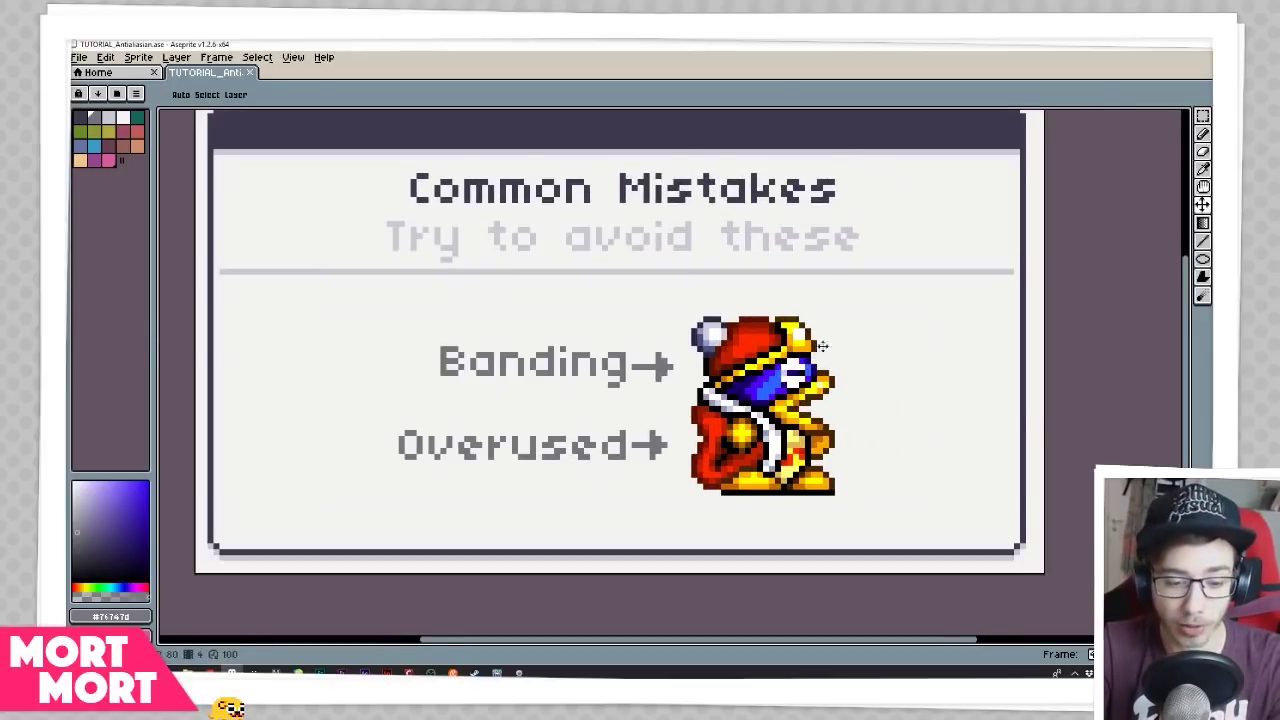
{"action": "scroll", "coordinate": [793, 350], "scroll_direction": "up", "scroll_amount": 2}
{"action": "scroll", "coordinate": [793, 350], "scroll_direction": "up", "scroll_amount": 2}
{"action": "key", "text": "b"}
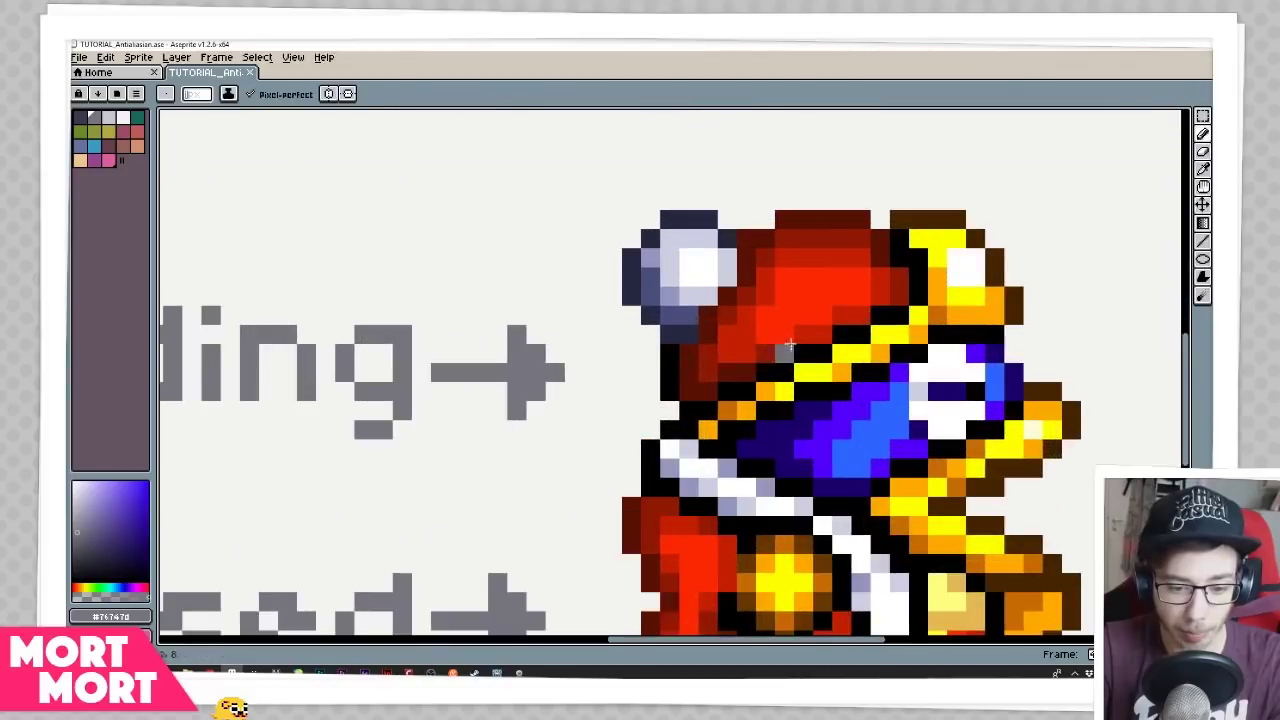
{"action": "scroll", "coordinate": [700, 365], "scroll_direction": "up", "scroll_amount": 1}
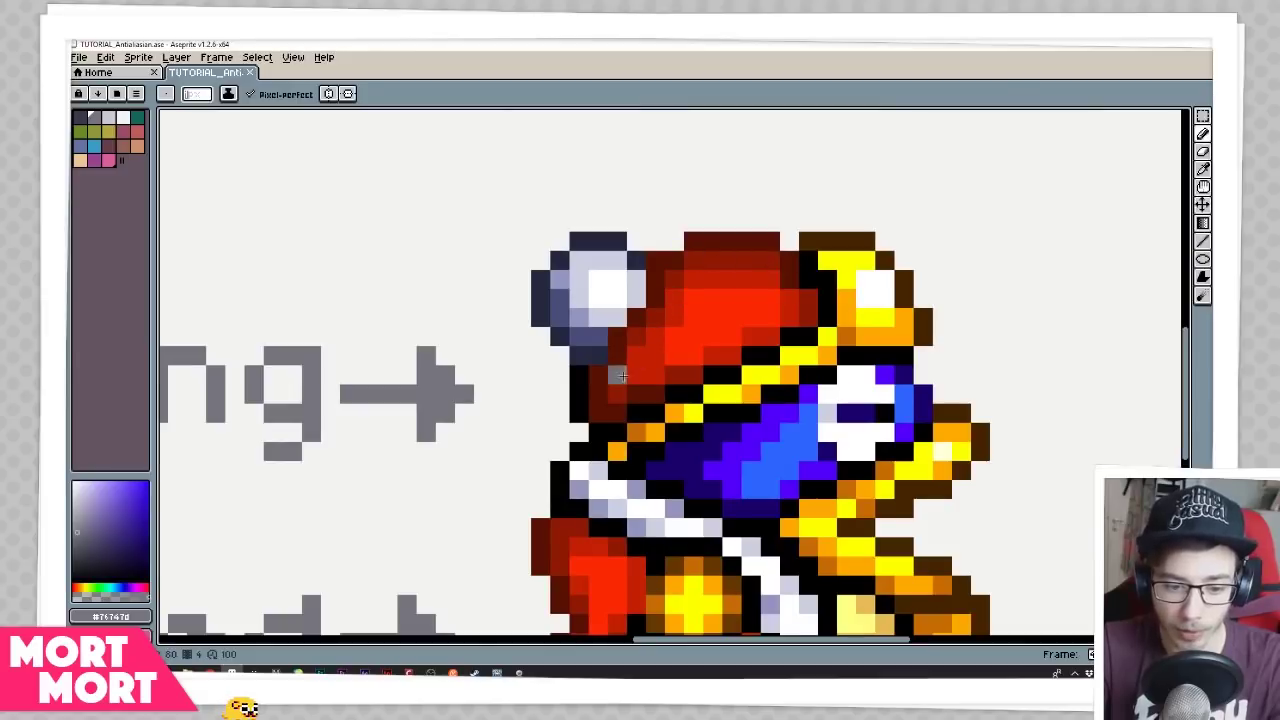
{"action": "left_click_drag", "start_coordinate": [716, 379], "coordinate": [739, 369]}
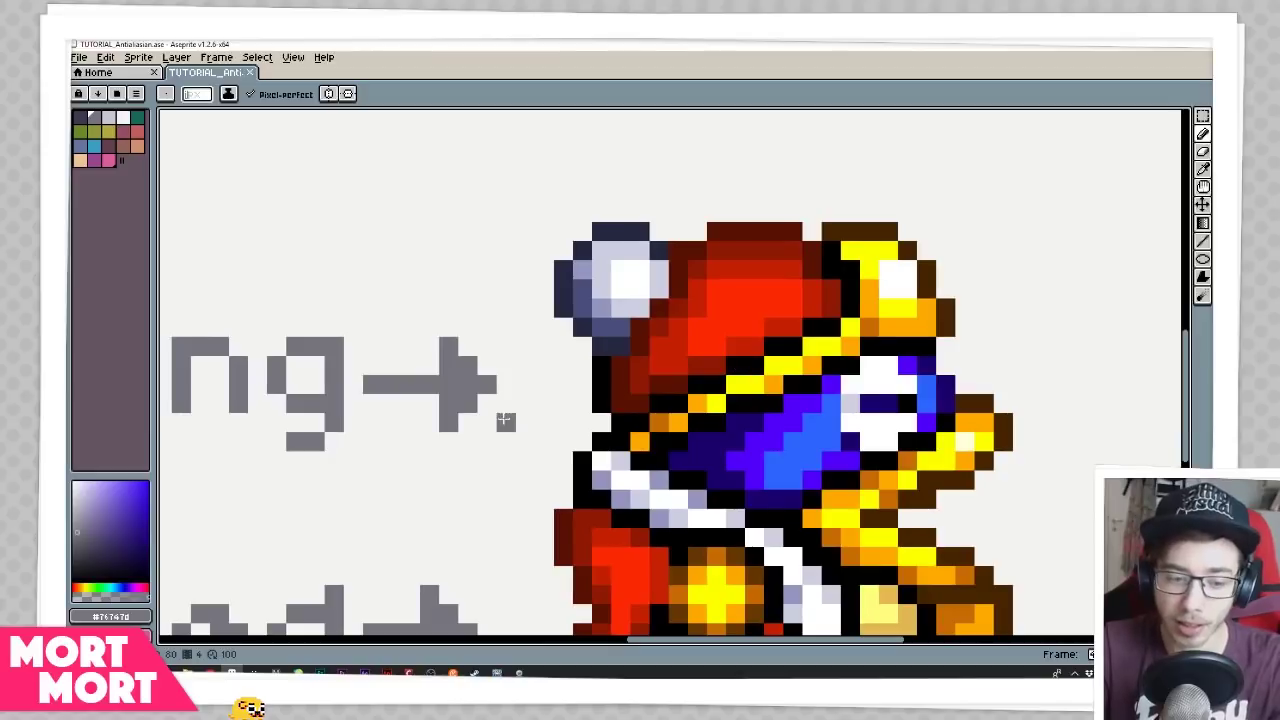
Examine the overused anti-aliasing around the character's round yellow hand and red coat
{"action": "scroll", "coordinate": [607, 423], "scroll_direction": "down", "scroll_amount": 2}
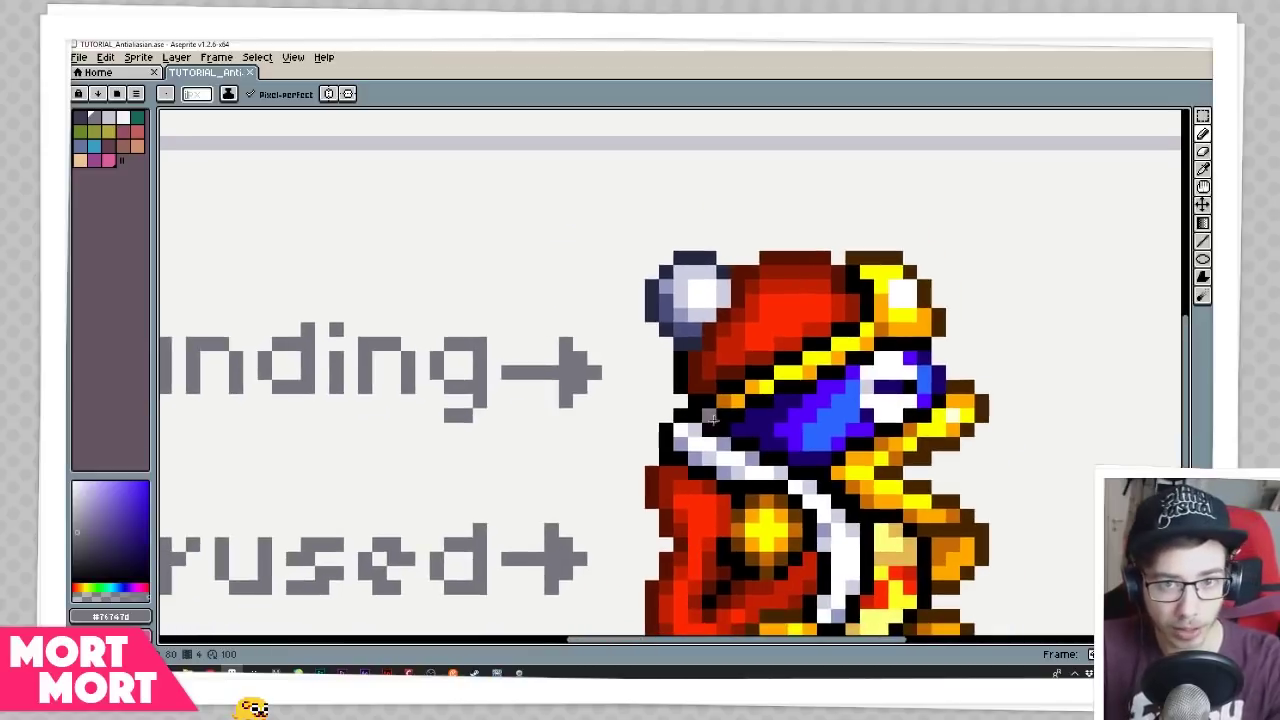
{"action": "scroll", "coordinate": [711, 420], "scroll_direction": "down", "scroll_amount": 2}
{"action": "scroll", "coordinate": [769, 508], "scroll_direction": "up", "scroll_amount": 4}
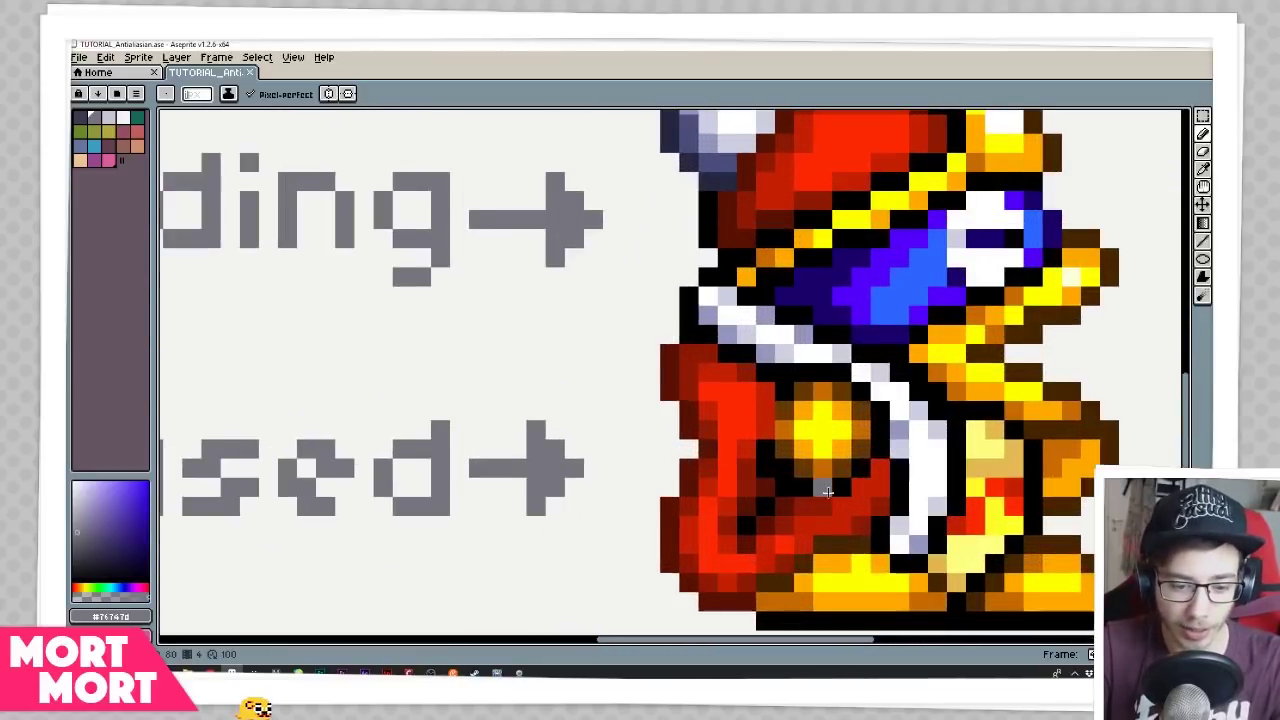
{"action": "left_click_drag", "start_coordinate": [824, 459], "coordinate": [793, 460]}
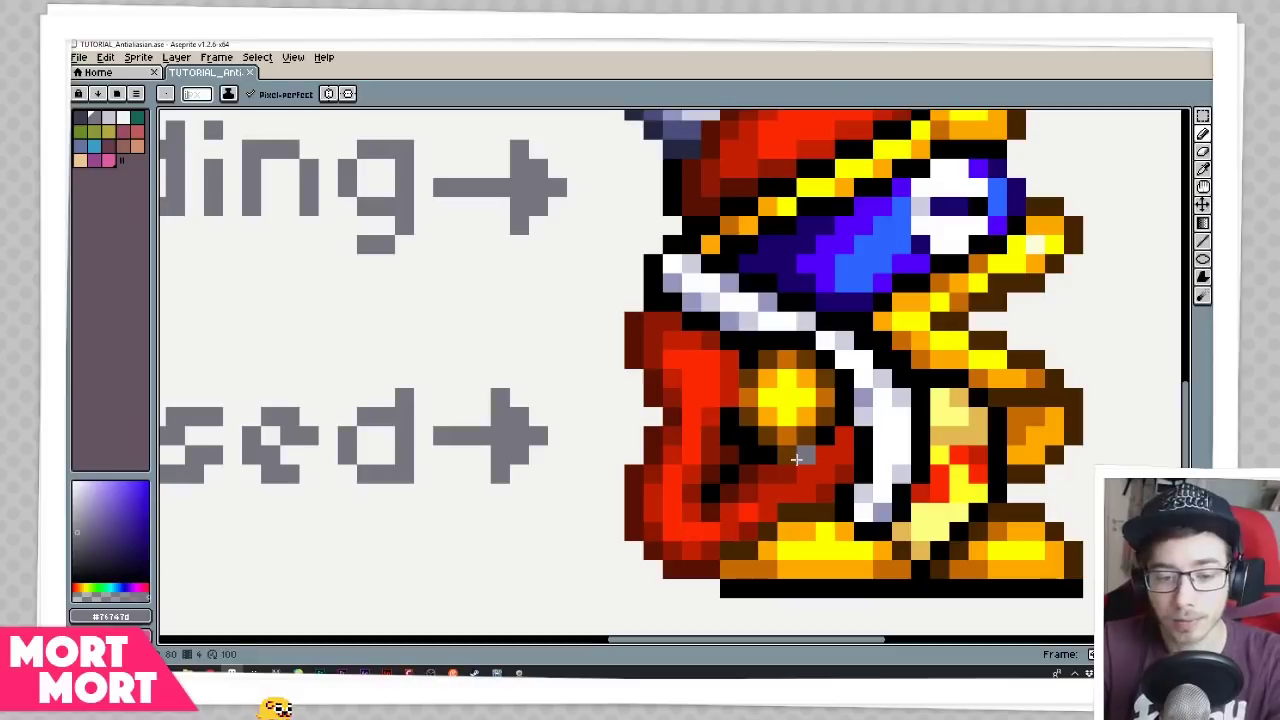
{"action": "scroll", "coordinate": [826, 474], "scroll_direction": "down", "scroll_amount": 3}
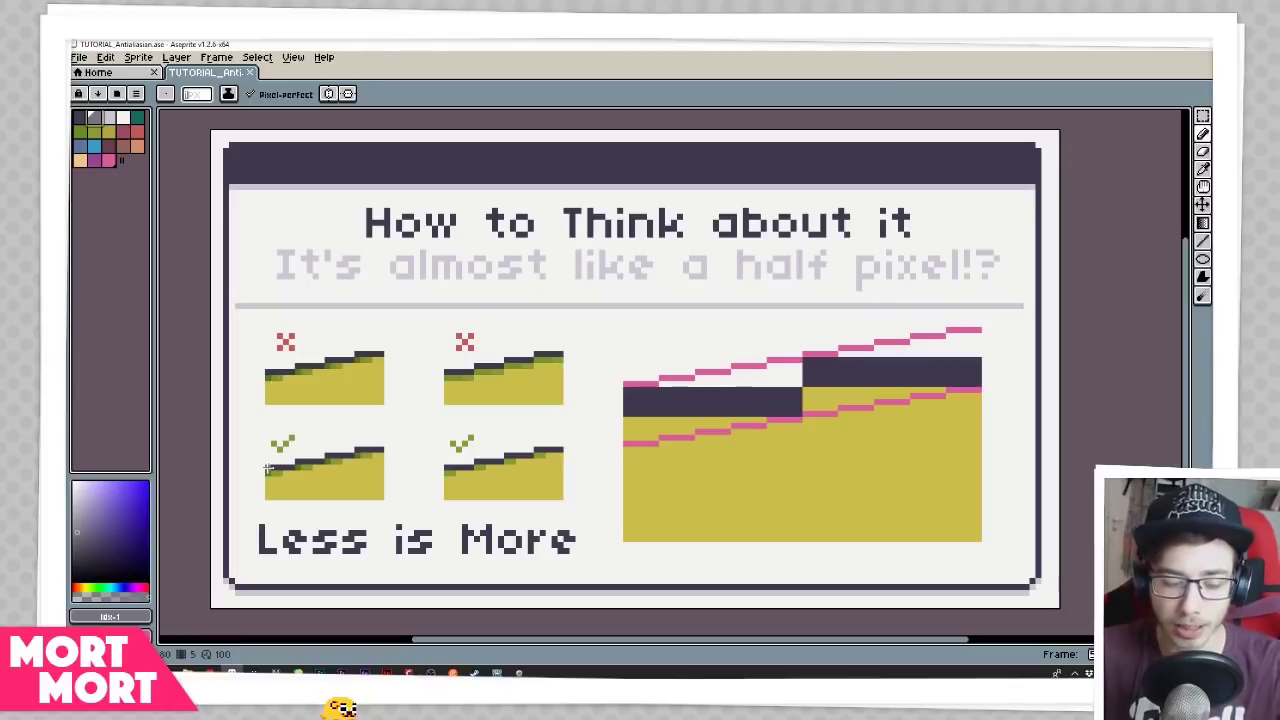
Fill the yellow wedge between the higher dark block and the lower pink guide line with grey, and clear the selection
{"action": "scroll", "coordinate": [268, 467], "scroll_direction": "up", "scroll_amount": 1}
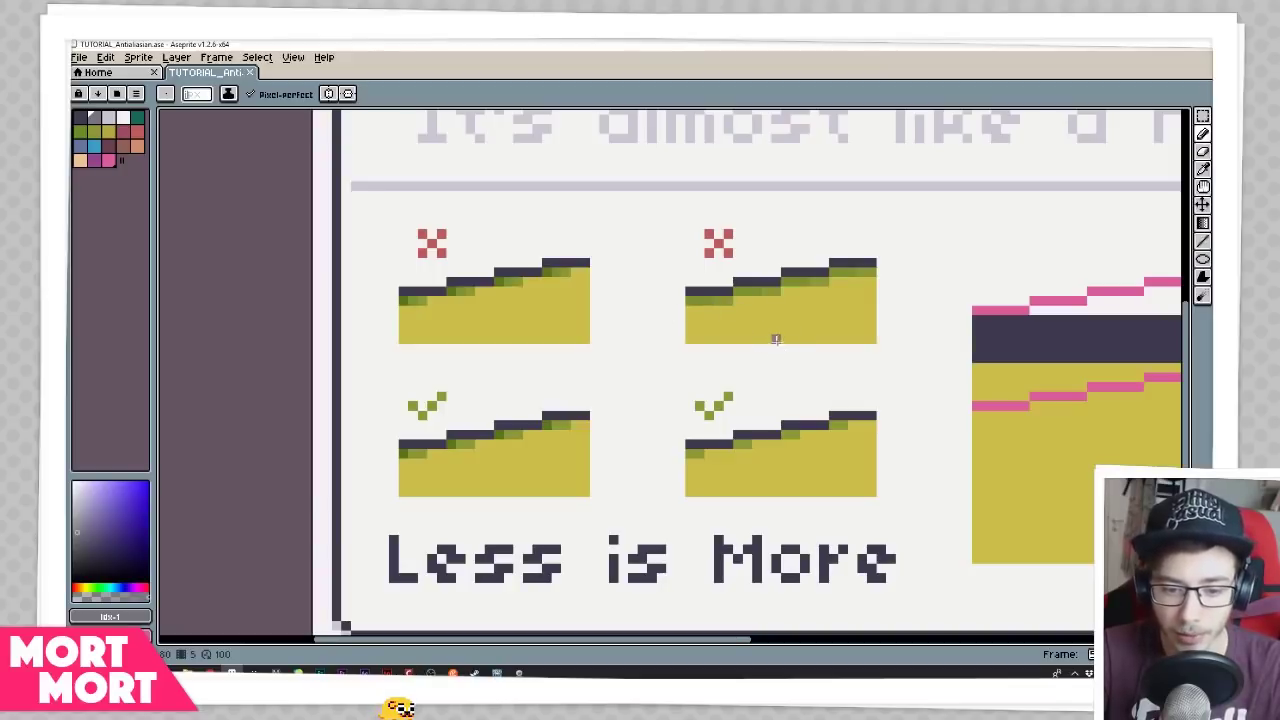
{"action": "scroll", "coordinate": [776, 339], "scroll_direction": "down", "scroll_amount": 1}
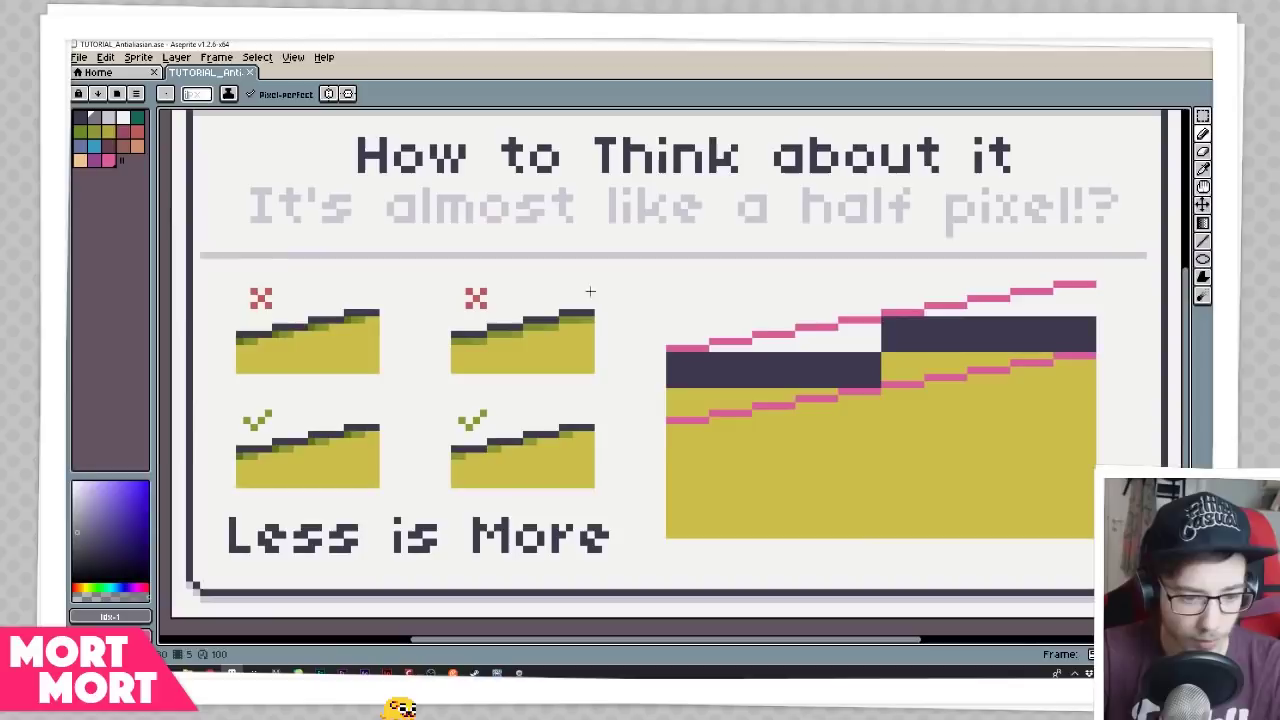
{"action": "key", "text": "w"}
{"action": "left_click", "coordinate": [909, 364]}
{"action": "key", "text": "g"}
{"action": "left_click", "coordinate": [908, 365]}
{"action": "key", "text": "ctrl+d"}
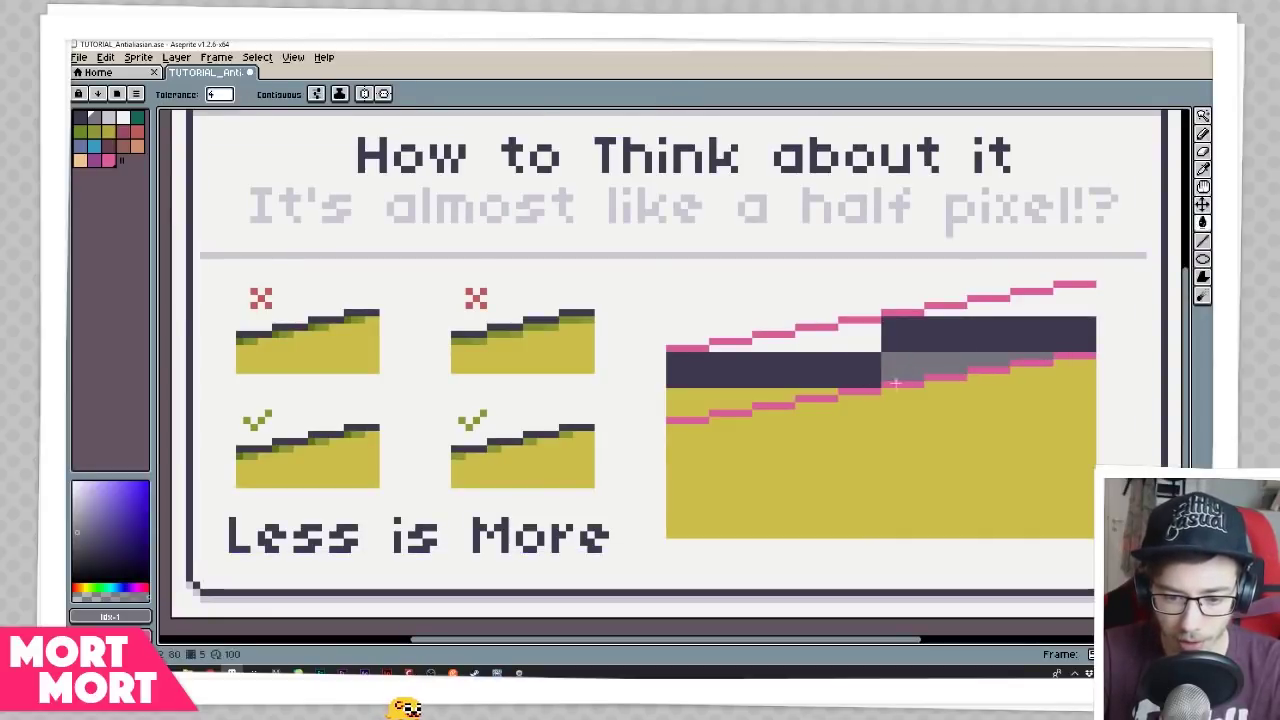
Fill the yellow wedge beneath the lower dark block, above the pink guide line, with grey and clear the selection
{"action": "key", "text": "w"}
{"action": "left_click", "coordinate": [712, 401]}
{"action": "key", "text": "g"}
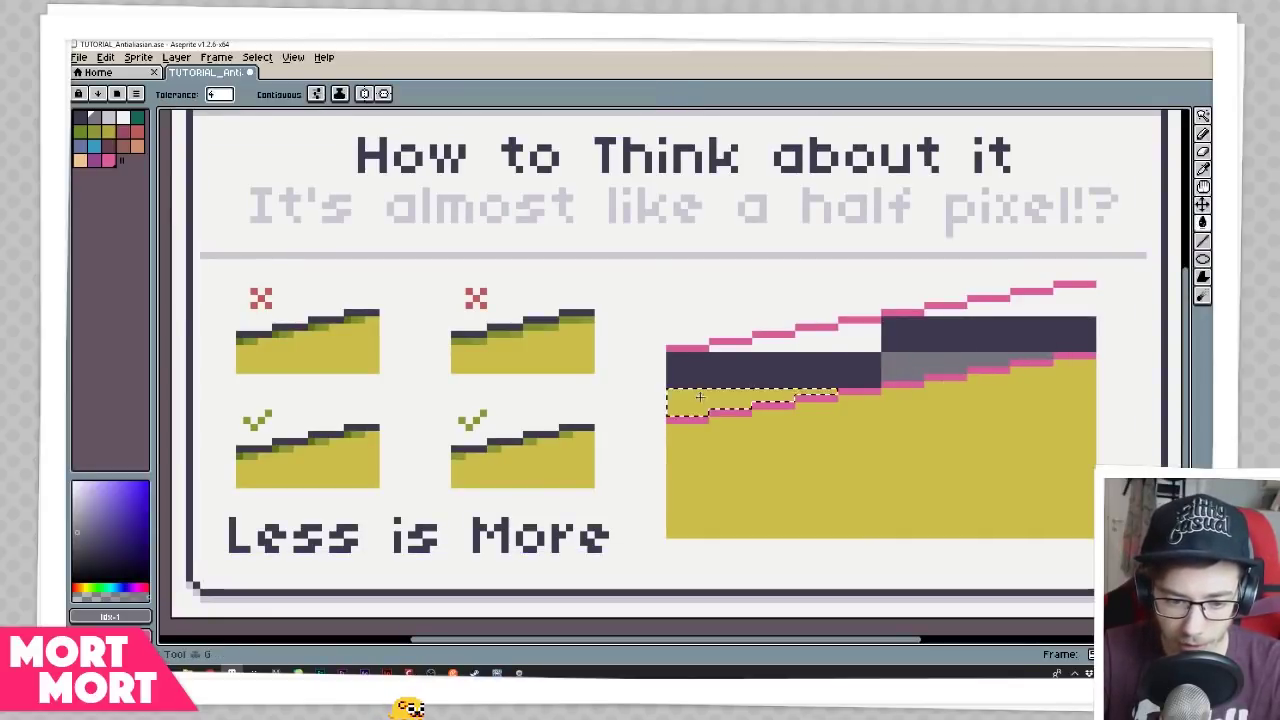
{"action": "left_click", "coordinate": [706, 398]}
{"action": "key", "text": "ctrl+d"}
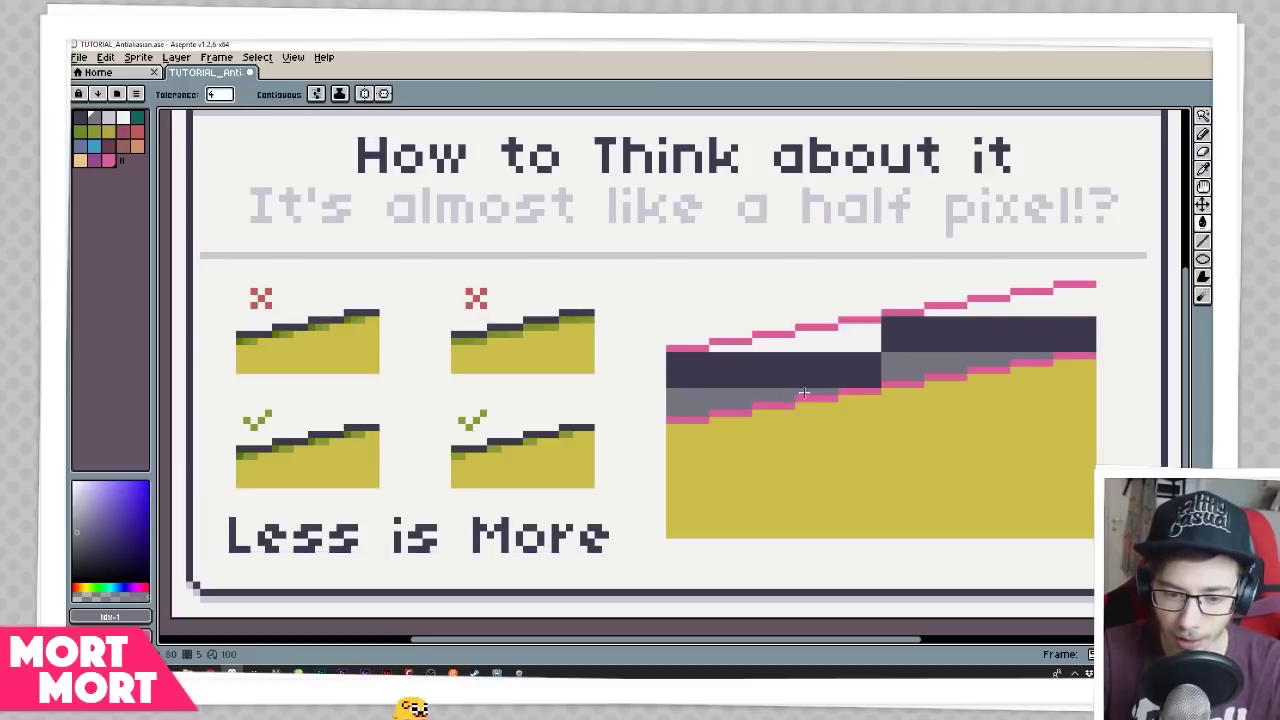
Sample the dark outline colour and draw three small marks beneath the lower pink guide line, under the higher dark block
{"action": "key", "text": "i"}
{"action": "left_click", "coordinate": [917, 322]}
{"action": "left_click", "coordinate": [917, 327]}
{"action": "key", "text": "b"}
{"action": "left_click", "coordinate": [921, 386]}
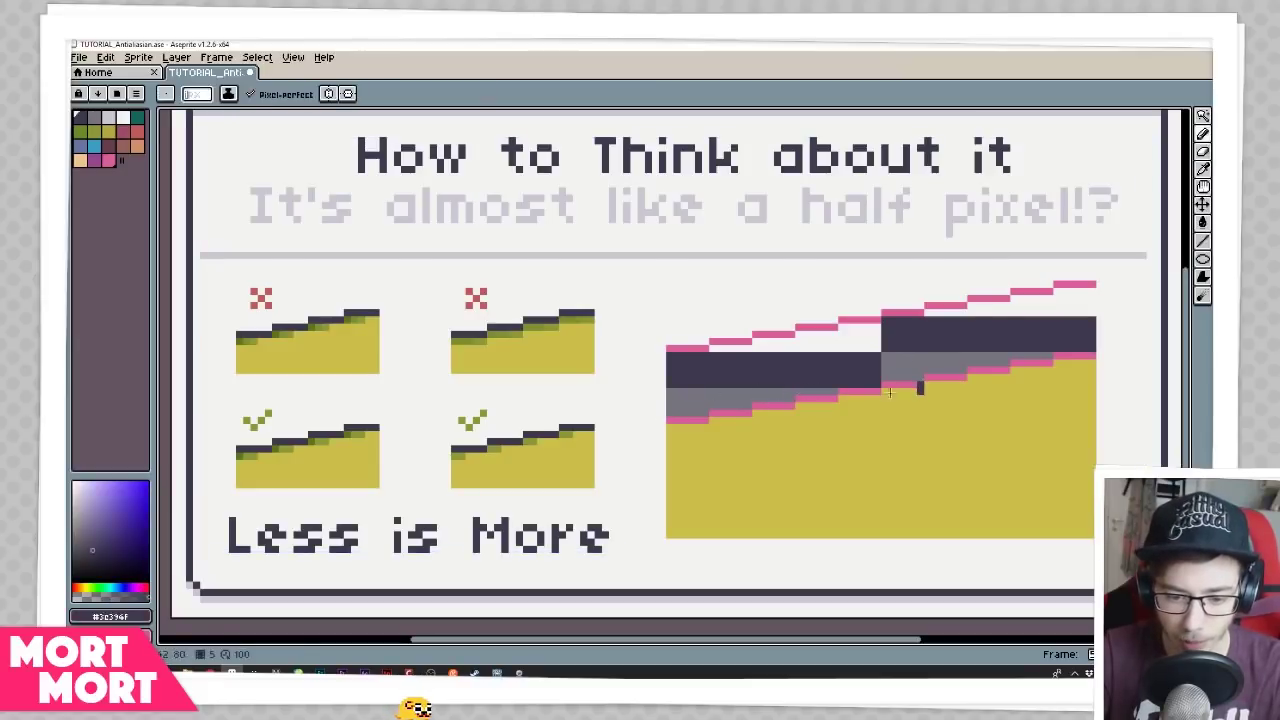
{"action": "left_click", "coordinate": [883, 387]}
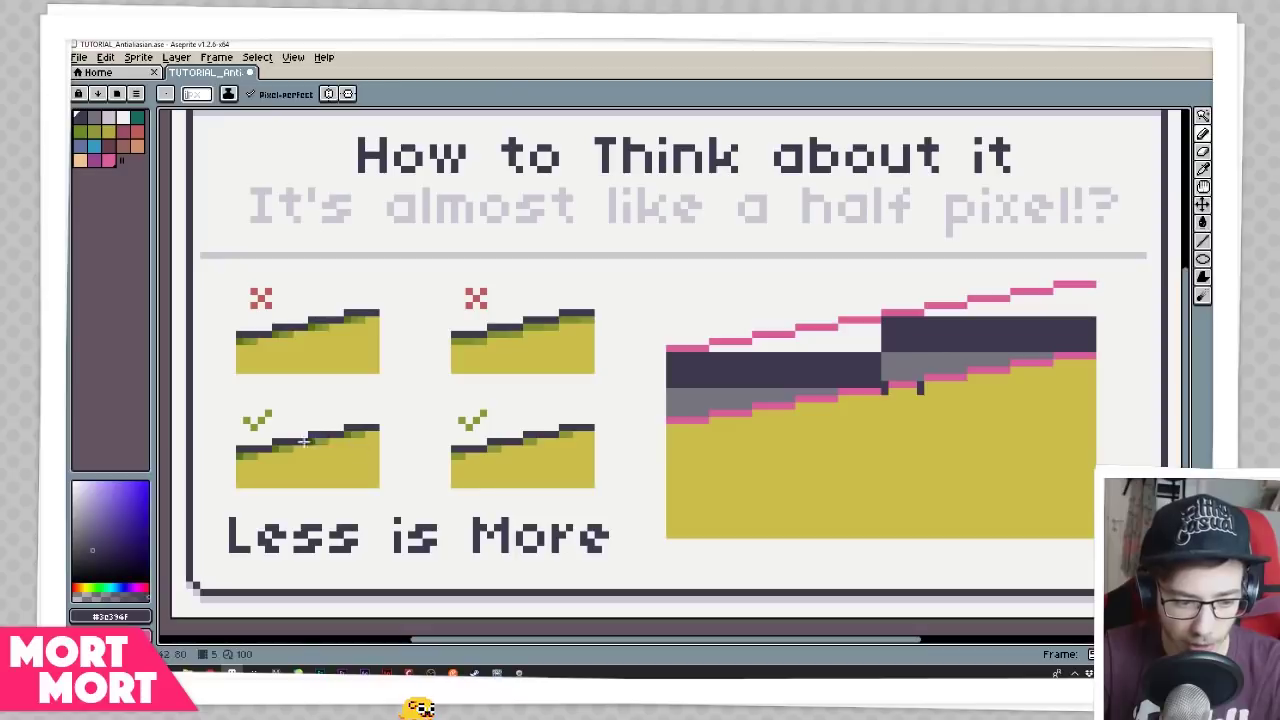
{"action": "left_click", "coordinate": [1006, 372]}
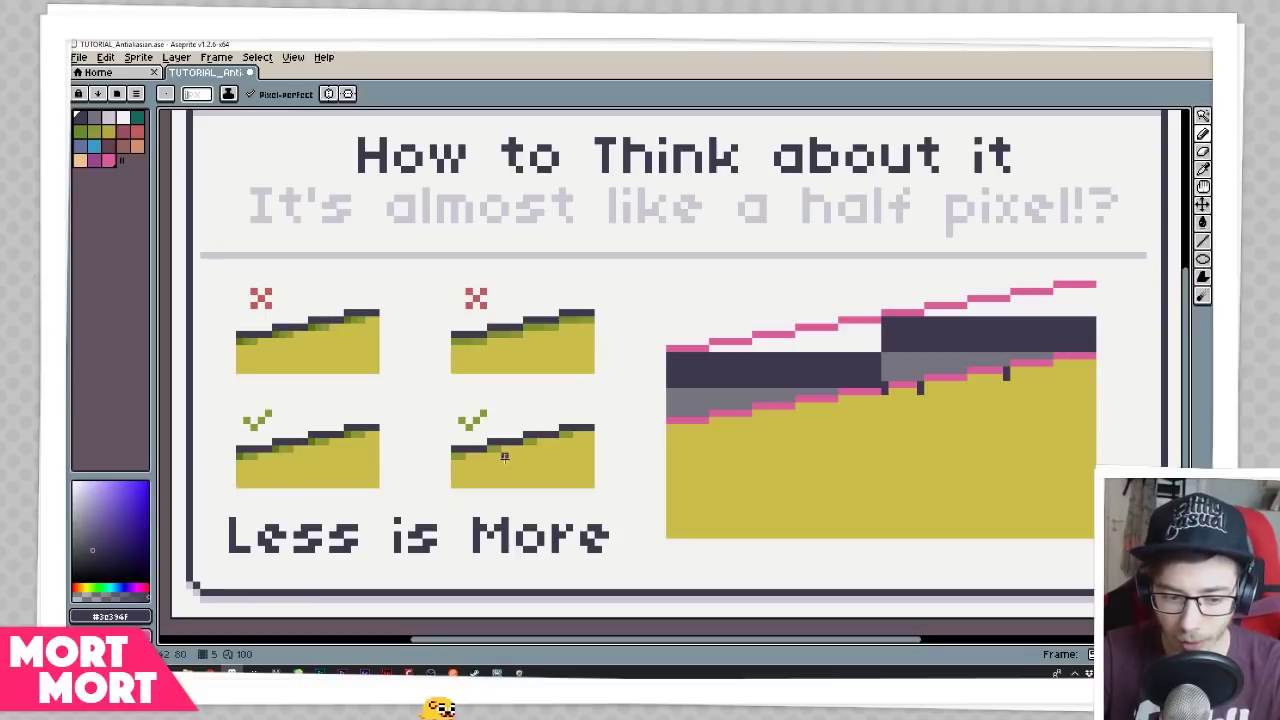
Mark three spaced dark pixels above the highest step of the second check-marked slope example, and remove them again
{"action": "left_click", "coordinate": [488, 459], "text": "alt"}
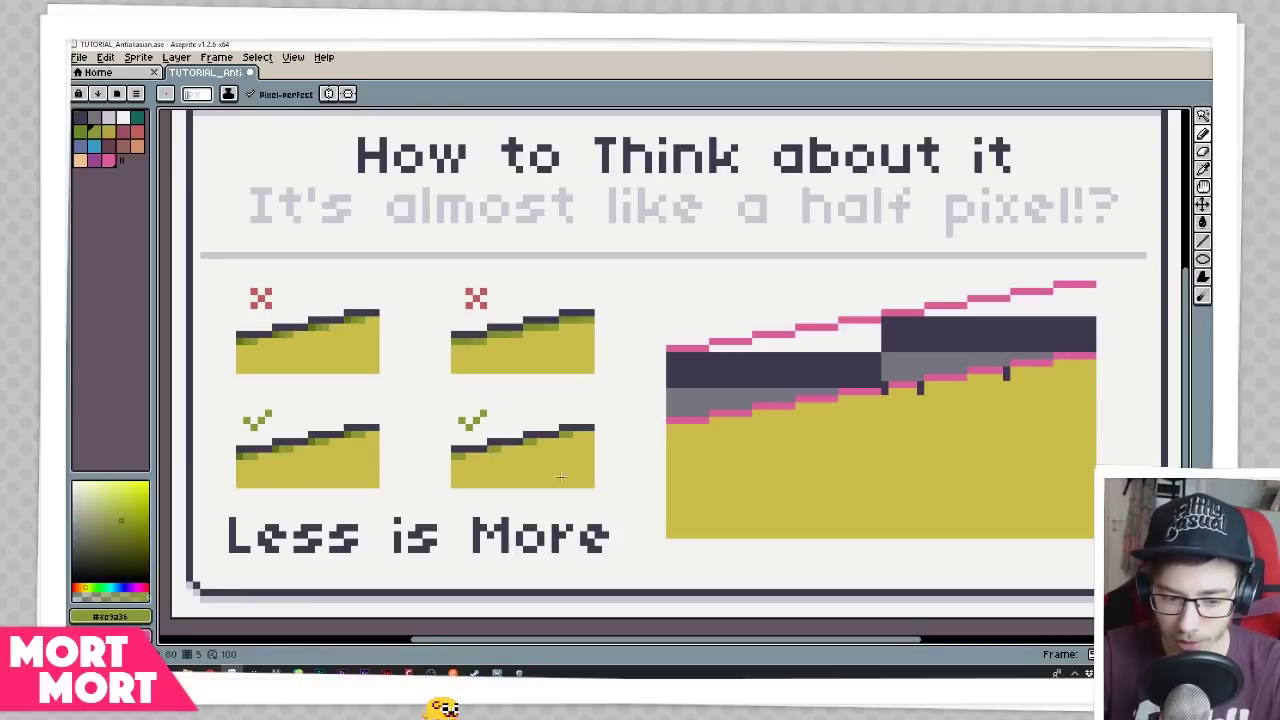
{"action": "scroll", "coordinate": [562, 465], "scroll_direction": "up", "scroll_amount": 3}
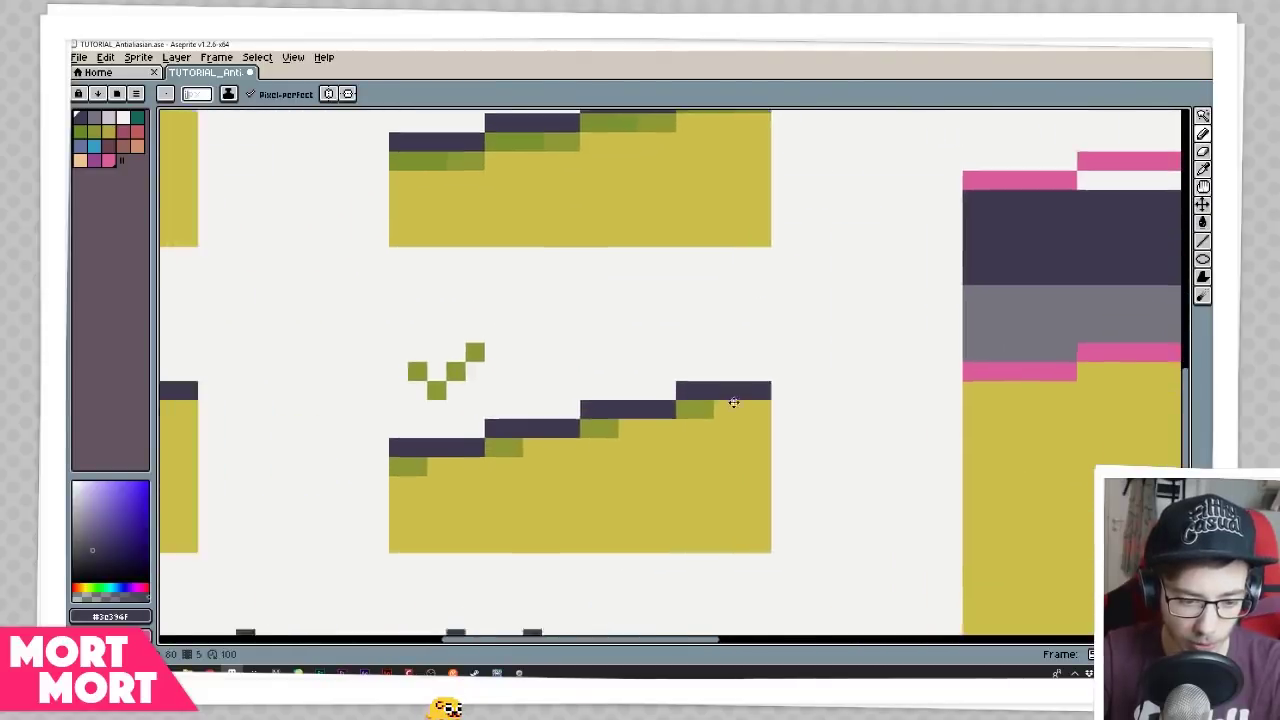
{"action": "left_click_drag", "start_coordinate": [733, 401], "coordinate": [771, 362]}
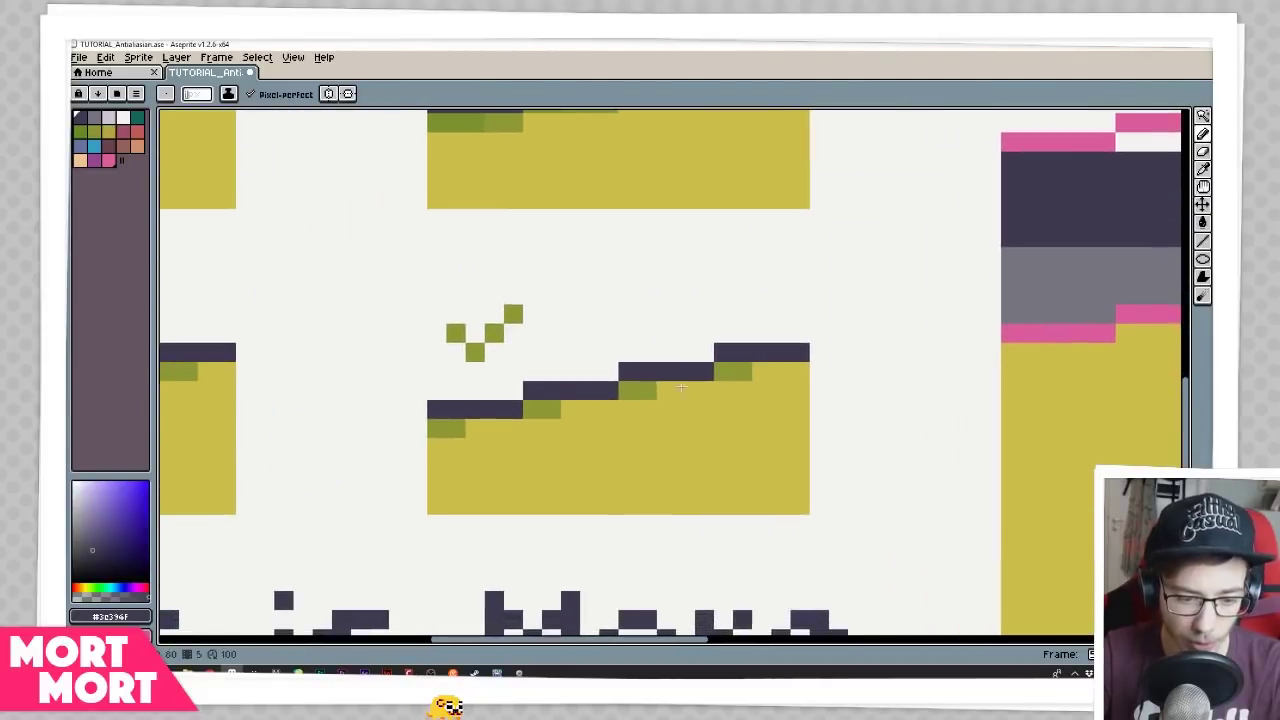
{"action": "left_click", "coordinate": [761, 314]}
{"action": "left_click", "coordinate": [799, 314]}
{"action": "left_click", "coordinate": [724, 331]}
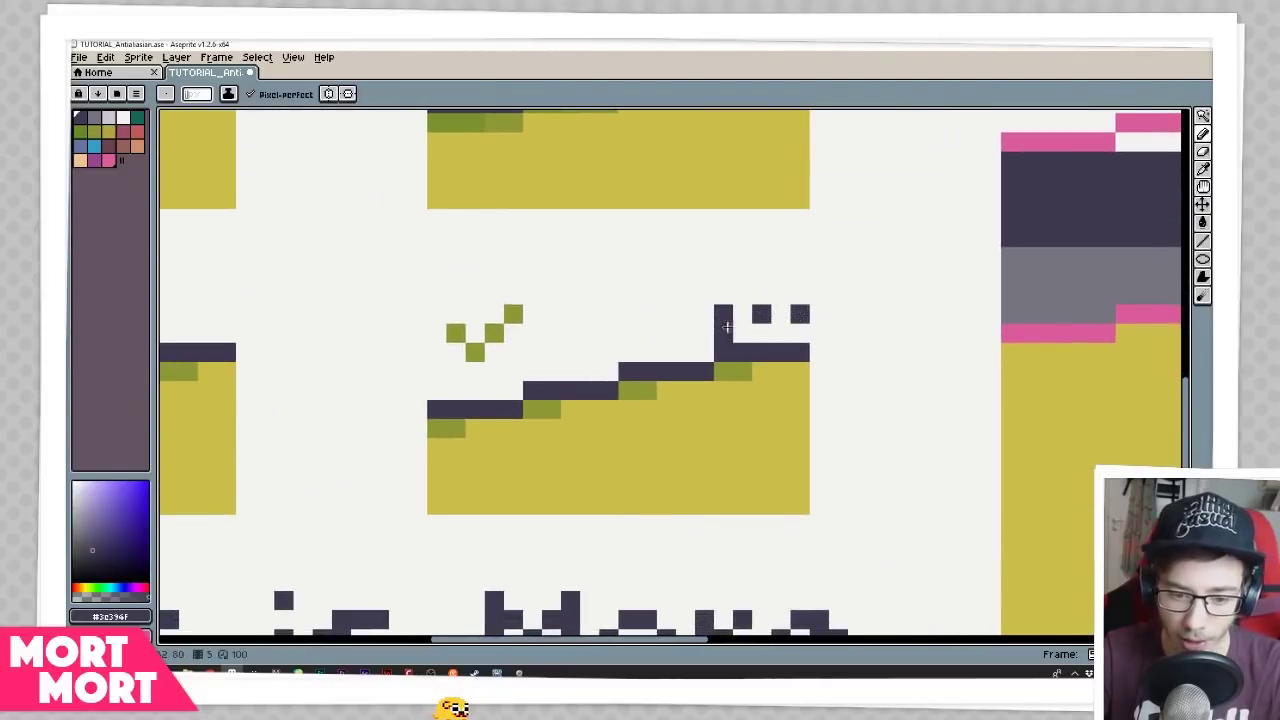
{"action": "key", "text": "ctrl+z"}
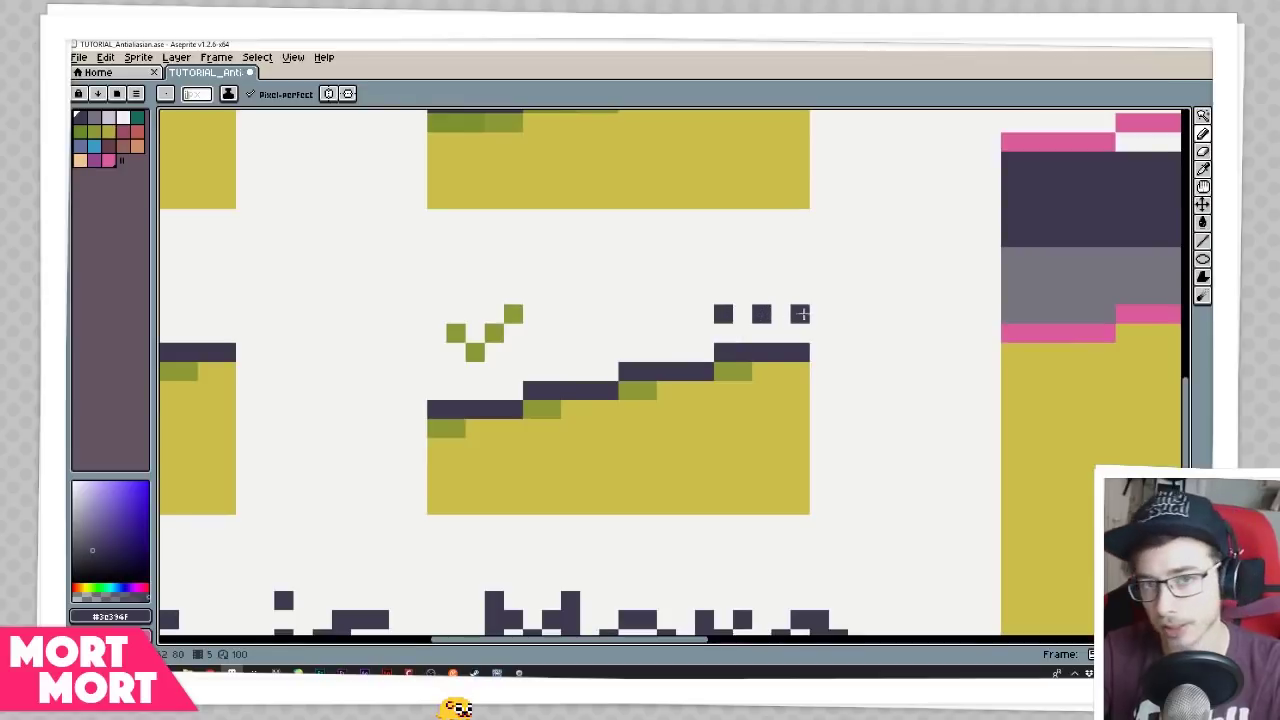
{"action": "mouse_move", "coordinate": [741, 314]}
{"action": "left_mouse_down"}
{"action": "mouse_move", "coordinate": [803, 319]}
{"action": "mouse_move", "coordinate": [723, 315]}
{"action": "left_mouse_up"}
{"action": "key", "text": "e"}
{"action": "key", "text": "b"}
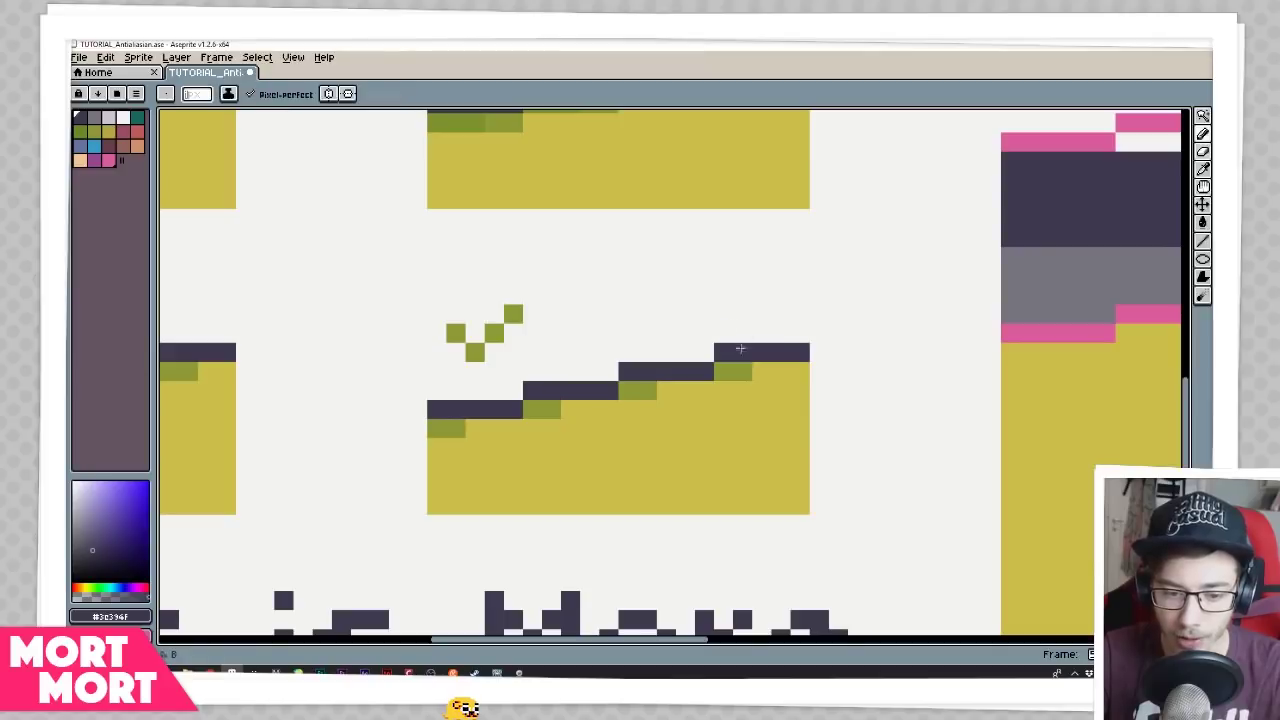
Sample the olive anti-aliasing colour and extend the strip under the example's highest step by one pixel
{"action": "left_click", "coordinate": [735, 370], "text": "alt"}
{"action": "left_click", "coordinate": [761, 370]}
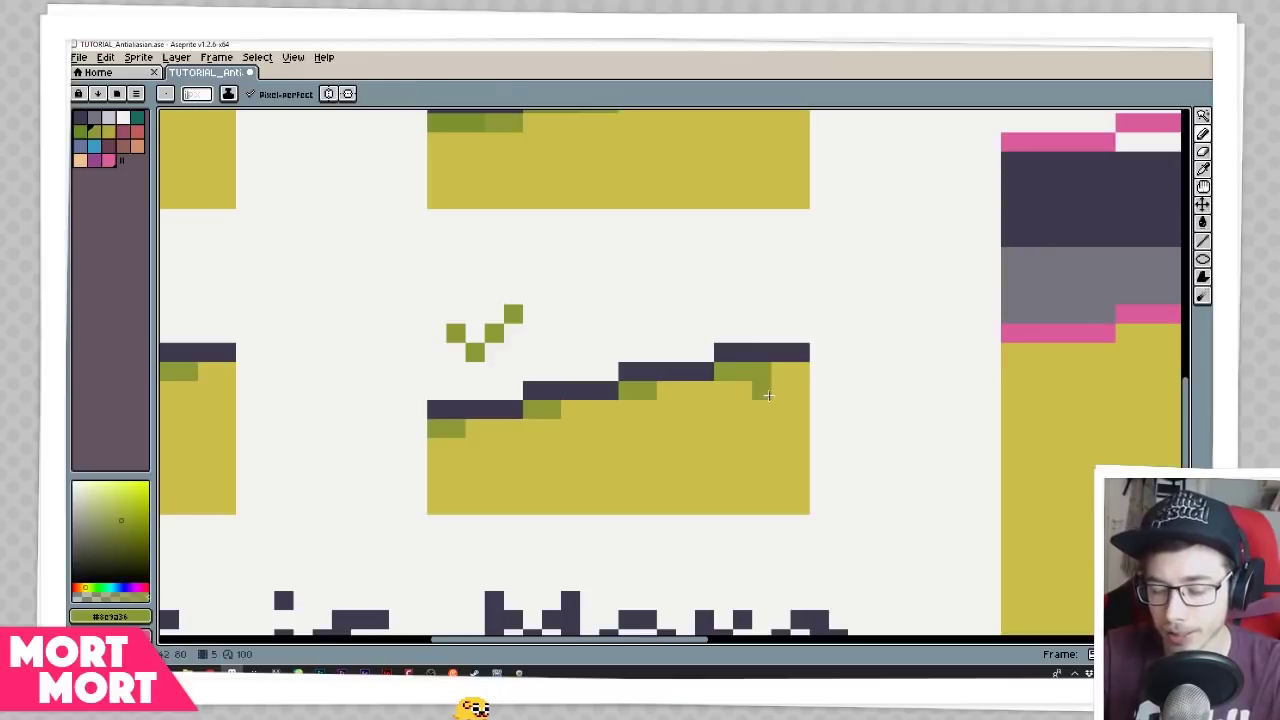
Sample the yellow fill and paint over the extra olive pixels under the highest step of the second check-marked slope
{"action": "left_click", "coordinate": [768, 395], "text": "alt"}
{"action": "left_click", "coordinate": [768, 375]}
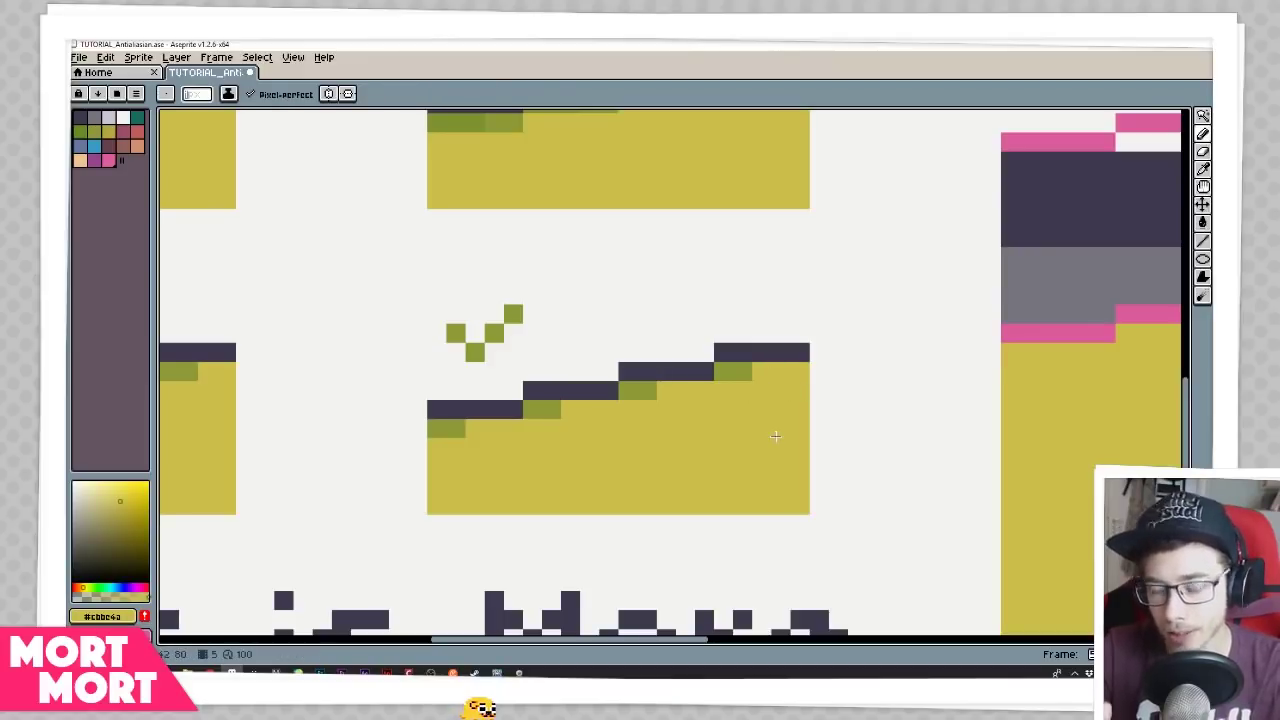
Sample the dark outline colour and draw a two-step line above the second check-marked slope, each step eight pixels long
{"action": "left_click", "coordinate": [680, 365], "text": "alt"}
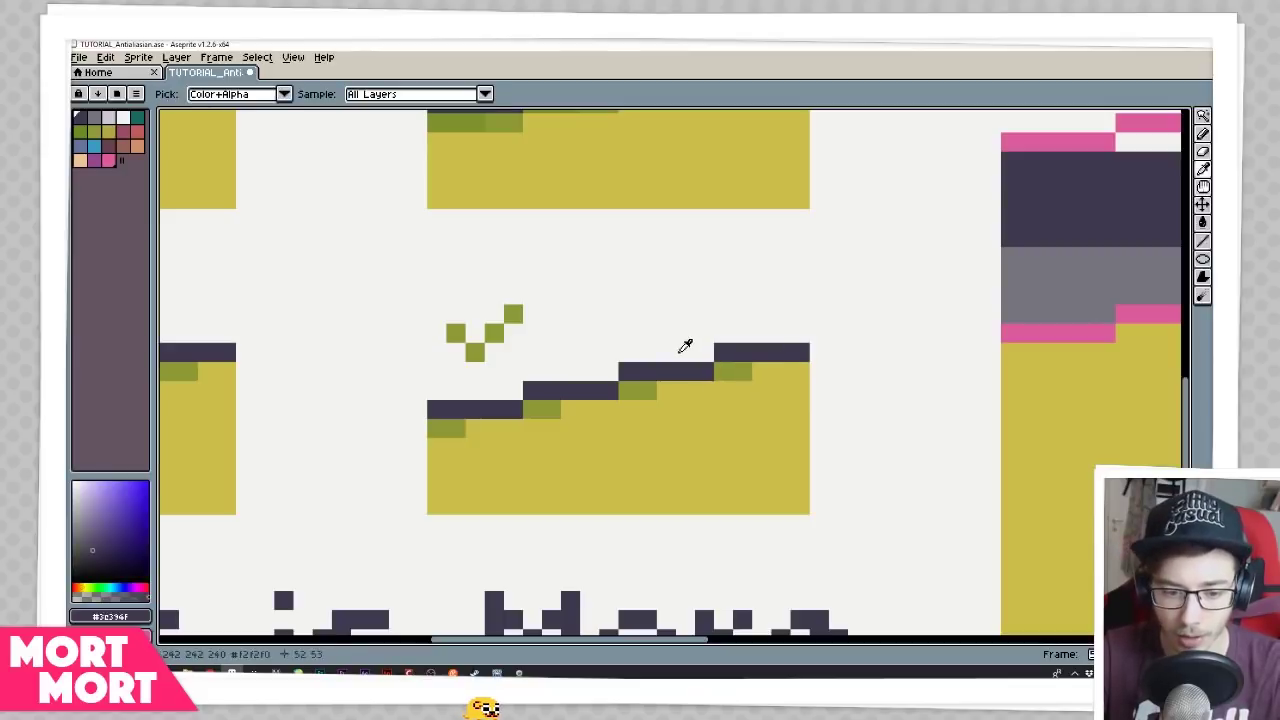
{"action": "left_click_drag", "start_coordinate": [626, 276], "coordinate": [756, 275]}
{"action": "left_click", "coordinate": [760, 275], "text": "shift"}
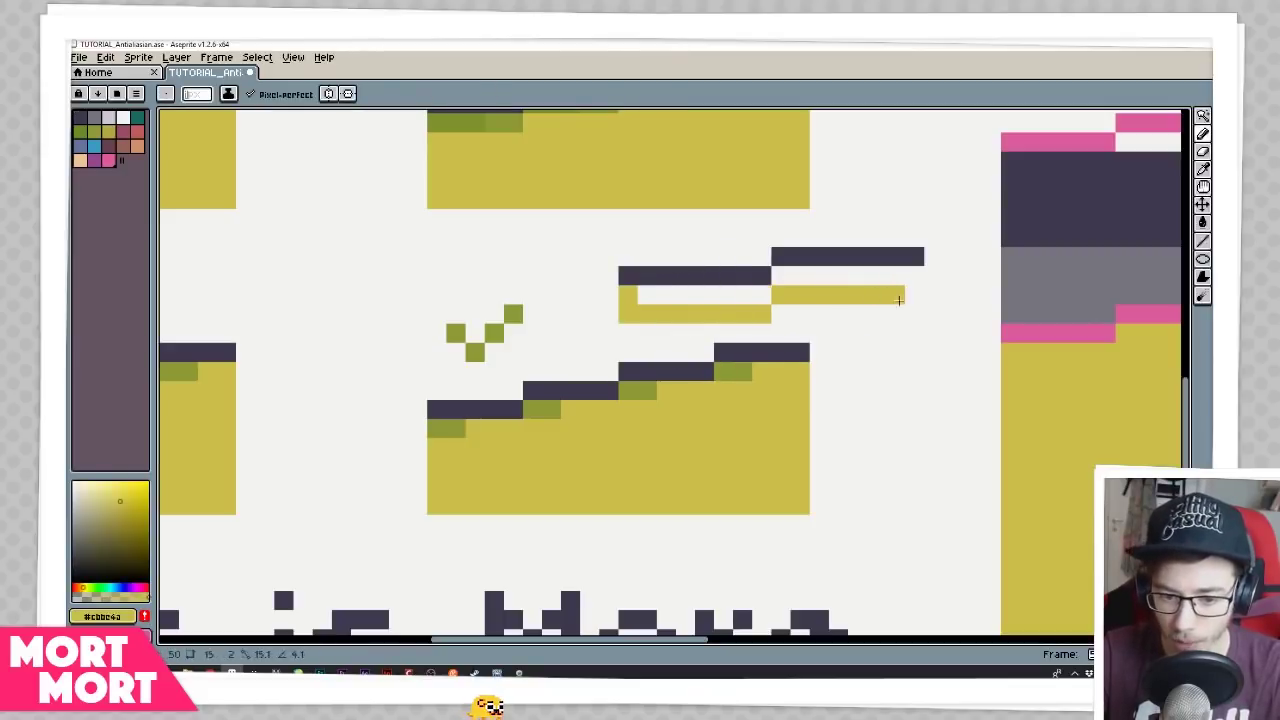
Close off the area beneath the new two-step line with a yellow border, fill its interior yellow and clear the selection
{"action": "left_click", "coordinate": [917, 311], "text": "shift"}
{"action": "left_click_drag", "start_coordinate": [914, 279], "coordinate": [914, 298]}
{"action": "key", "text": "w"}
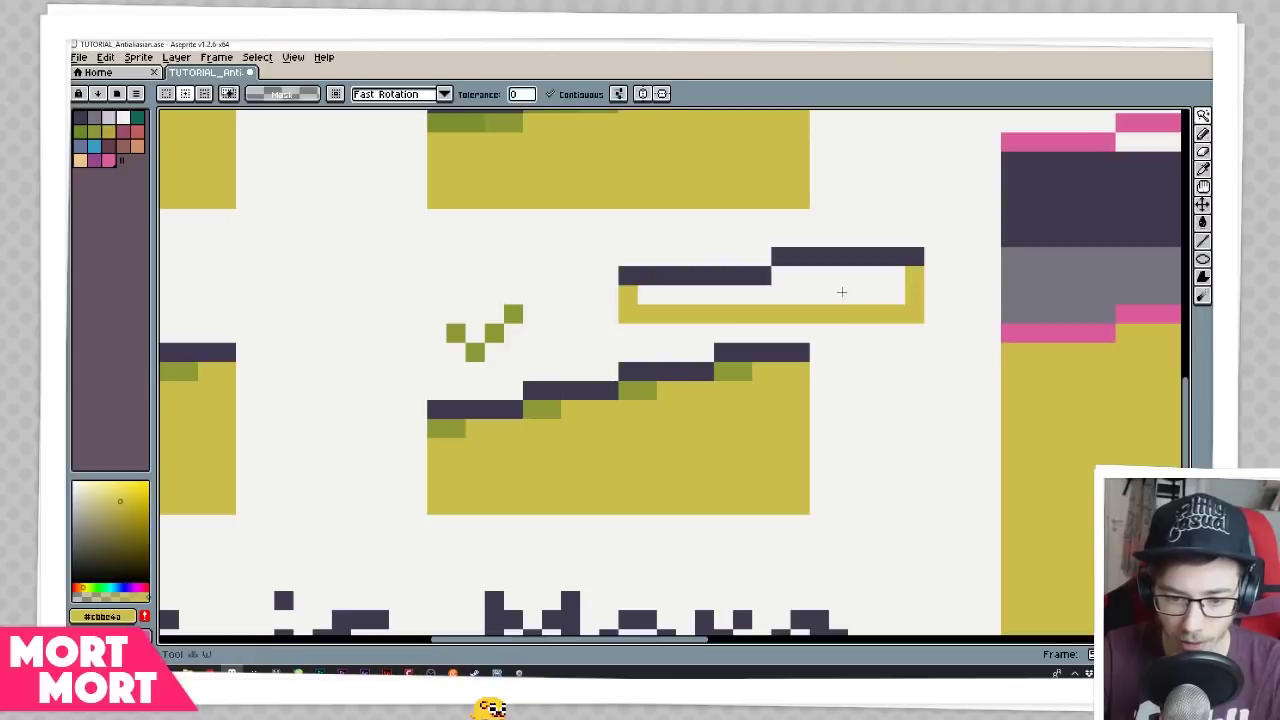
{"action": "left_click", "coordinate": [842, 291]}
{"action": "key", "text": "f"}
{"action": "key", "text": "ctrl+d"}
Sample the olive anti-aliasing colour and draw a four-pixel strip under the start of each step of the new slope
{"action": "key", "text": "b"}
{"action": "left_click", "coordinate": [738, 371], "text": "alt"}
{"action": "left_click_drag", "start_coordinate": [781, 276], "coordinate": [839, 273]}
{"action": "left_click_drag", "start_coordinate": [627, 294], "coordinate": [682, 293]}
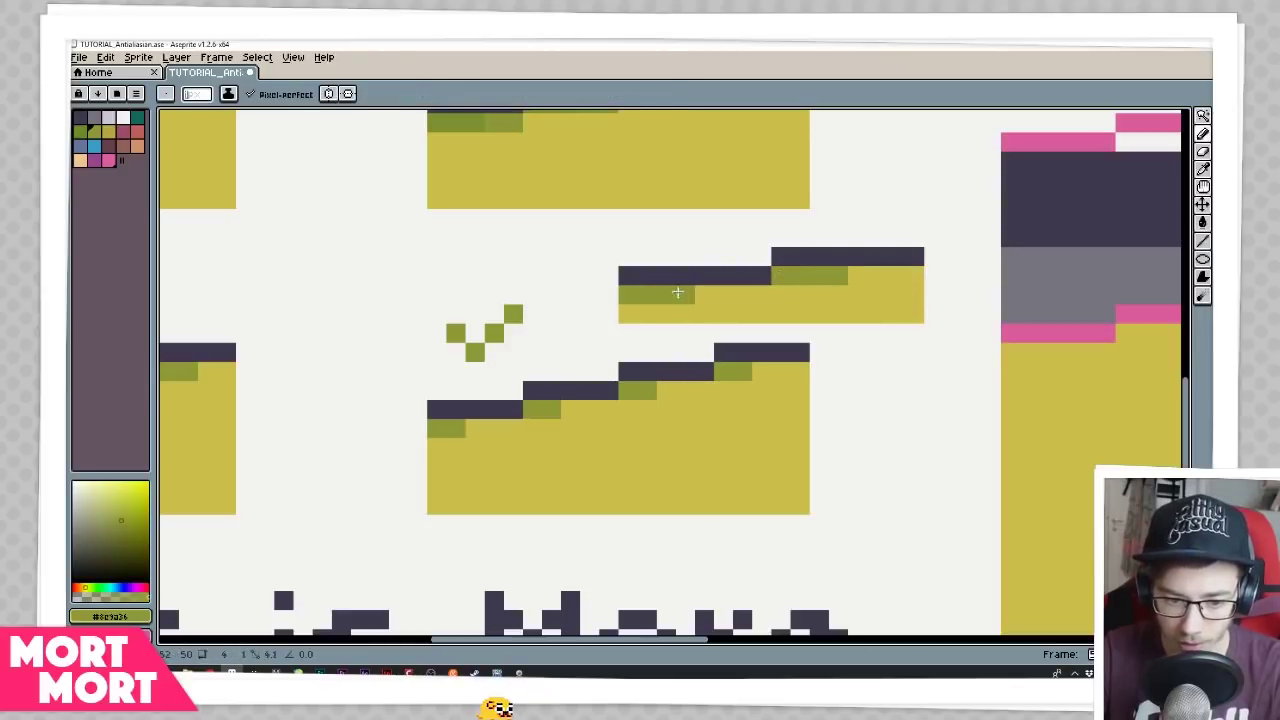
{"action": "key", "text": "ctrl+z"}
Sample the darker green from the neighbouring example and recolour the first two pixels of both olive strips
{"action": "scroll", "coordinate": [737, 406], "scroll_direction": "down", "scroll_amount": 1}
{"action": "left_click", "coordinate": [400, 360], "text": "alt"}
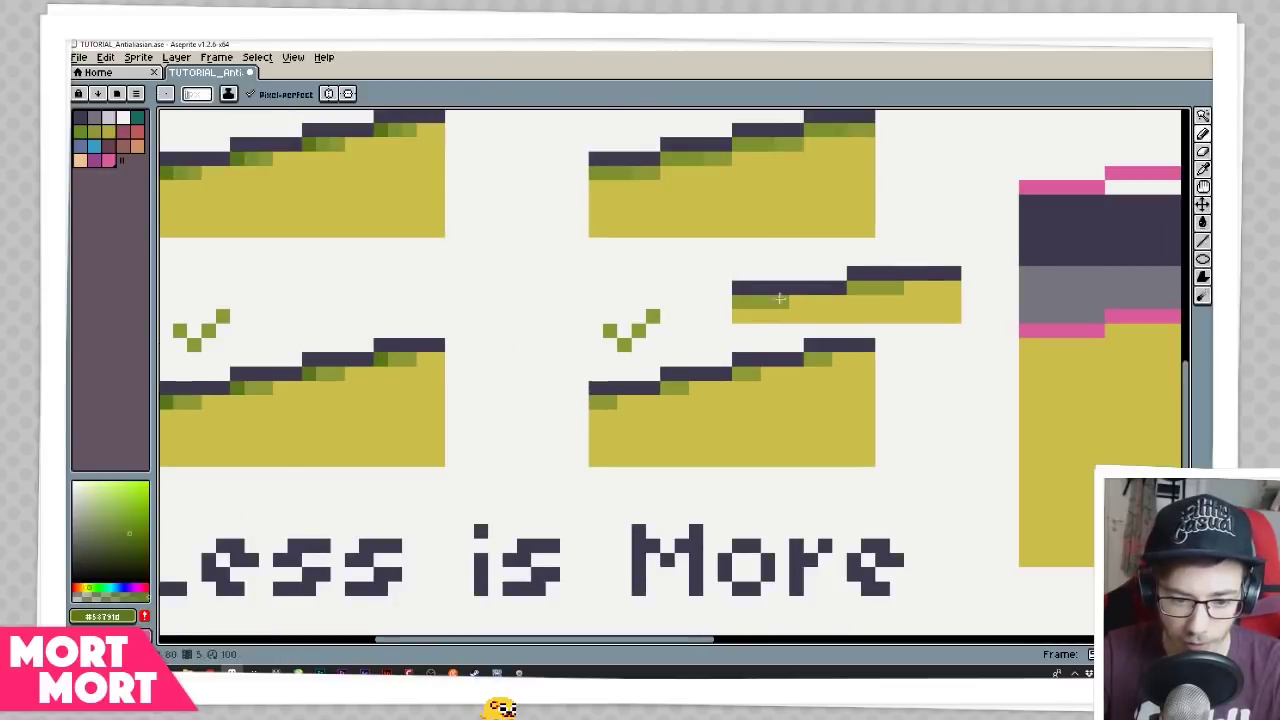
{"action": "left_click_drag", "start_coordinate": [876, 273], "coordinate": [828, 316]}
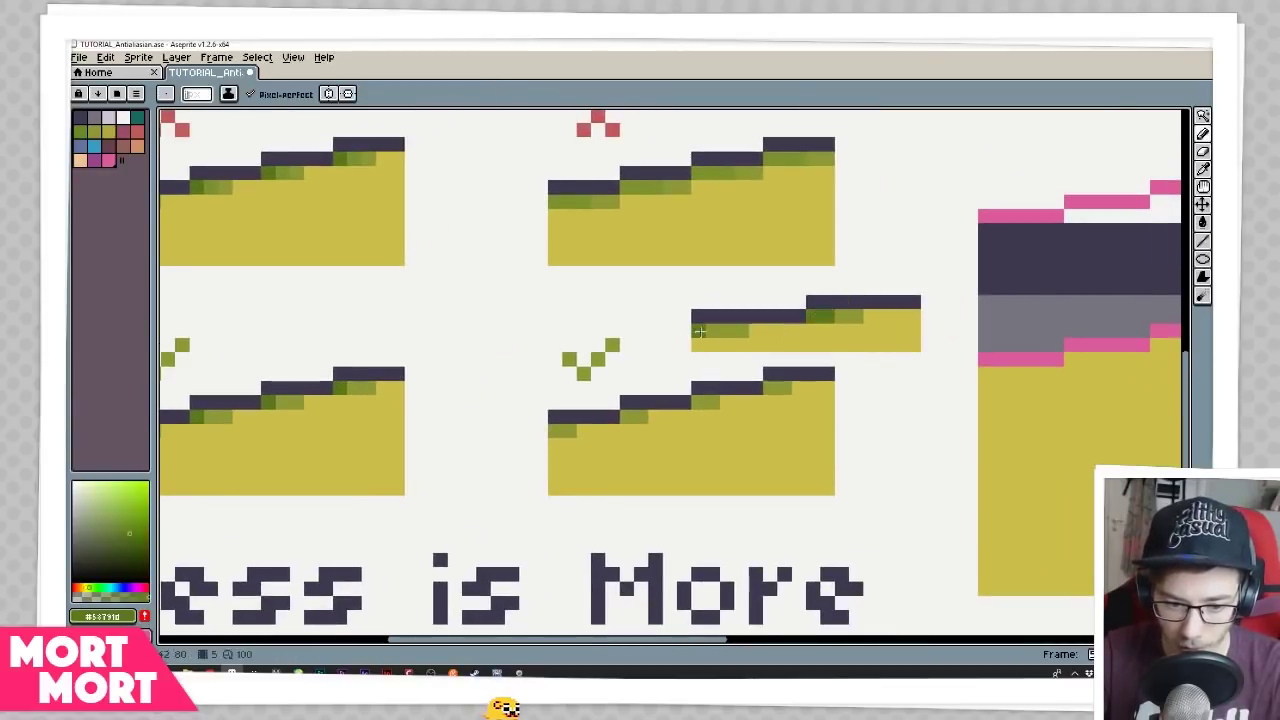
{"action": "left_click_drag", "start_coordinate": [699, 331], "coordinate": [709, 330]}
{"action": "scroll", "coordinate": [827, 386], "scroll_direction": "up", "scroll_amount": 1}
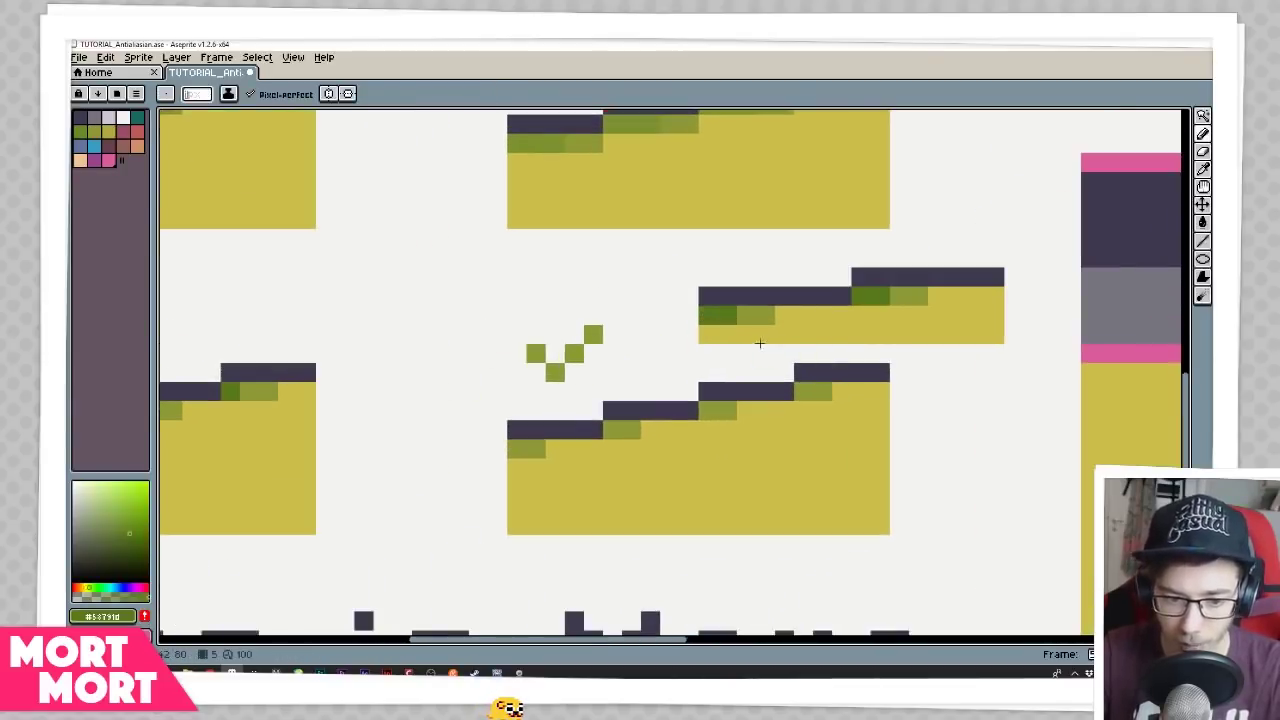
Extend the olive strip under the new slope's lower step to the step's end and lengthen its darker green part
{"action": "scroll", "coordinate": [792, 358], "scroll_direction": "down", "scroll_amount": 1}
{"action": "left_click_drag", "start_coordinate": [793, 359], "coordinate": [757, 351]}
{"action": "left_click", "coordinate": [699, 316], "text": "alt"}
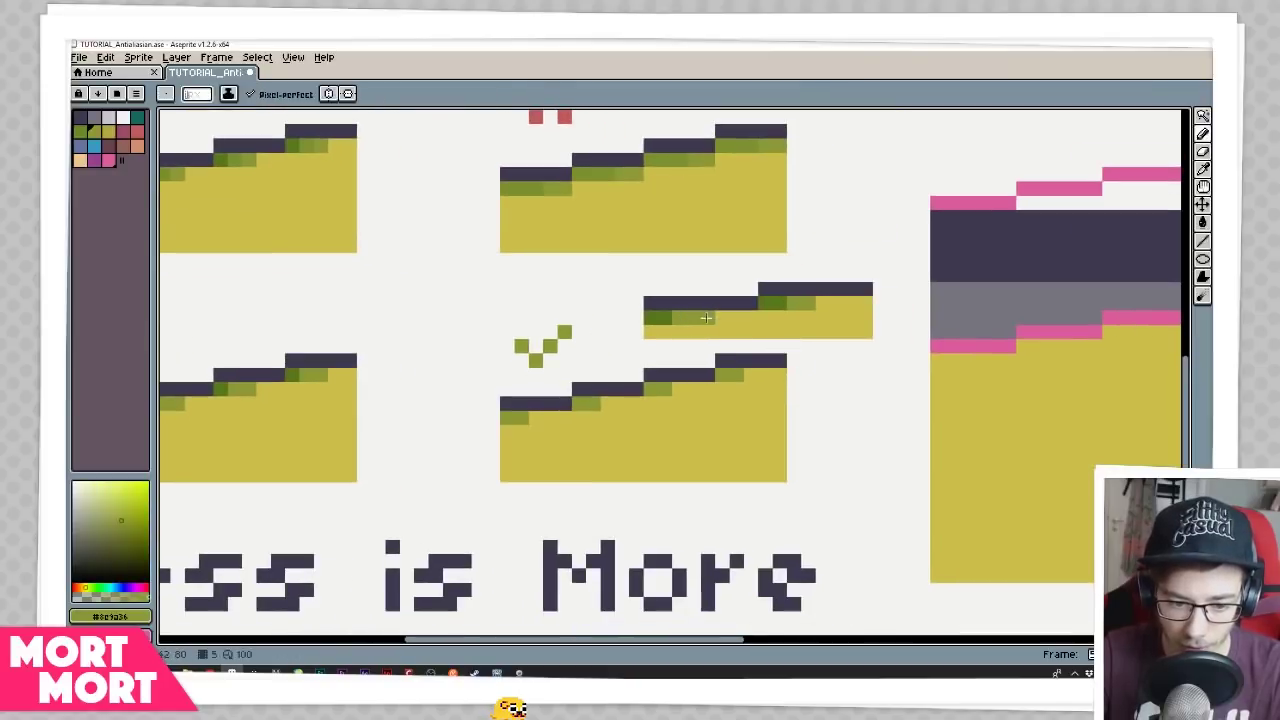
{"action": "left_click_drag", "start_coordinate": [708, 316], "coordinate": [757, 316]}
{"action": "left_click", "coordinate": [655, 317], "text": "alt"}
{"action": "left_click_drag", "start_coordinate": [676, 316], "coordinate": [714, 316]}
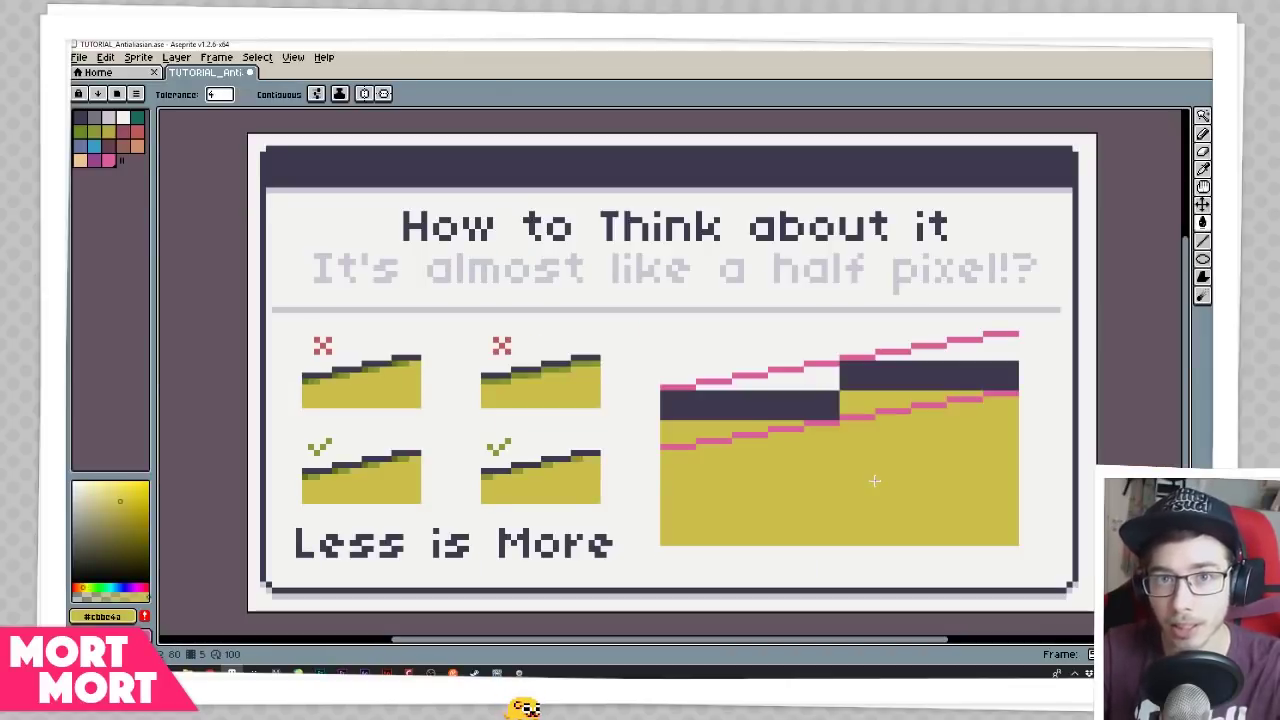
Examine the enlarged slope diagram between the two pink guide lines
{"action": "left_click", "coordinate": [1017, 325], "text": "alt"}
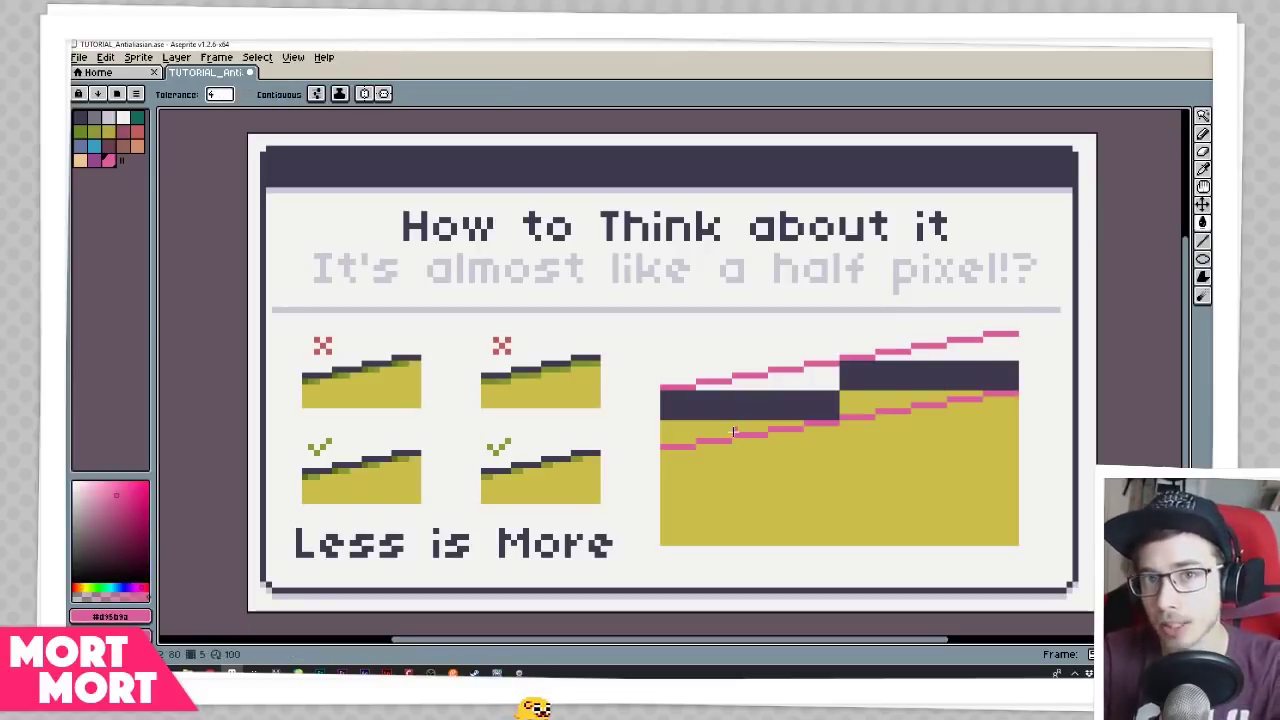
{"action": "scroll", "coordinate": [835, 373], "scroll_direction": "up", "scroll_amount": 2}
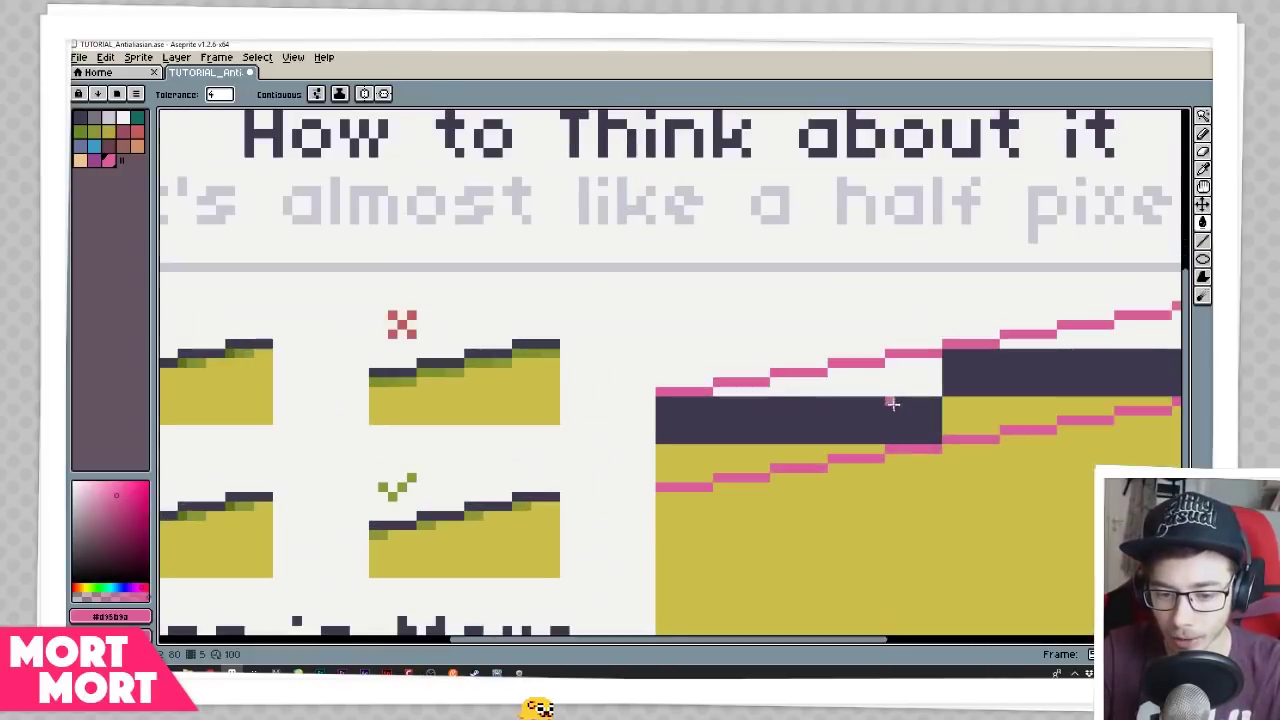
{"action": "left_click_drag", "start_coordinate": [1028, 412], "coordinate": [950, 426]}
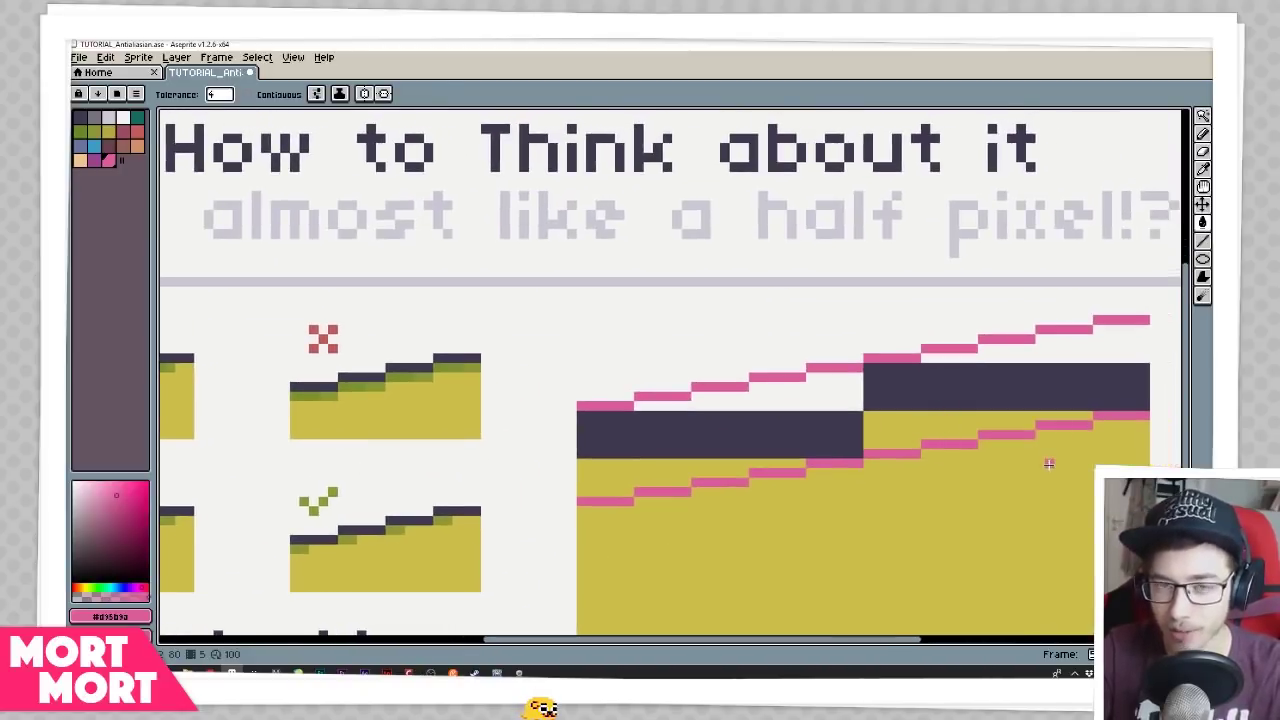
{"action": "scroll", "coordinate": [1048, 464], "scroll_direction": "down", "scroll_amount": 1}
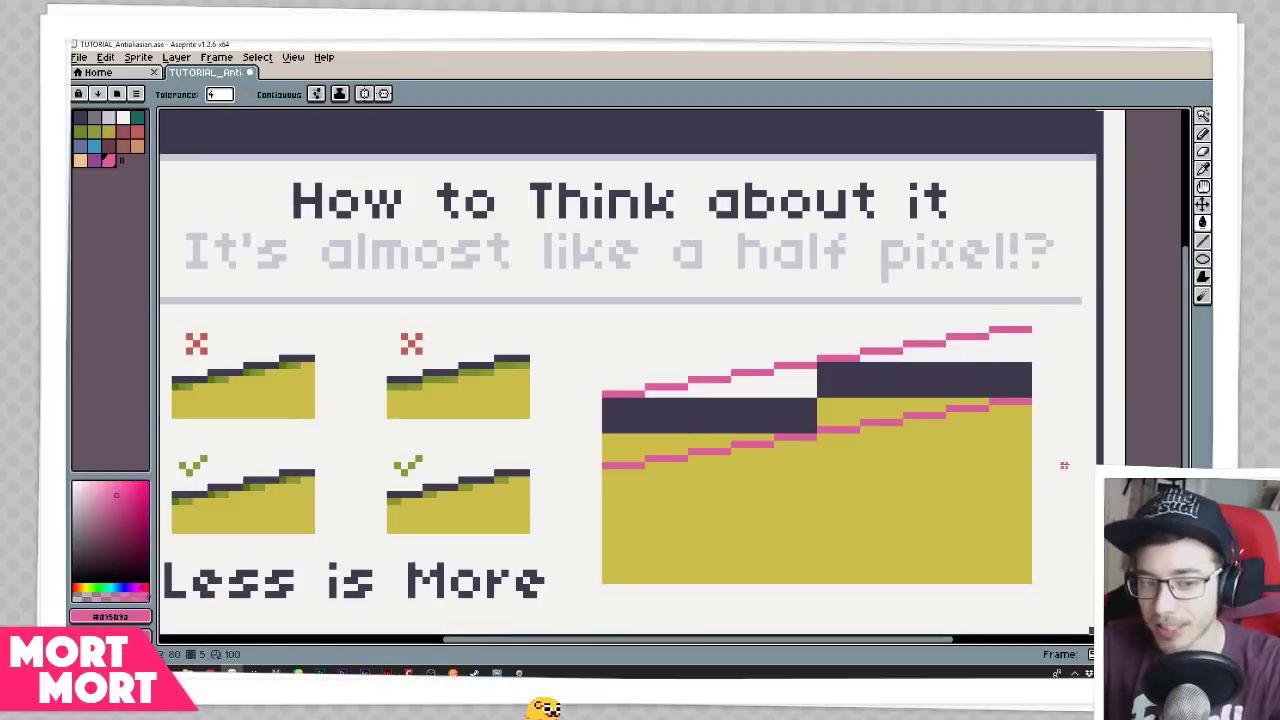
{"action": "scroll", "coordinate": [995, 466], "scroll_direction": "down", "scroll_amount": 1}
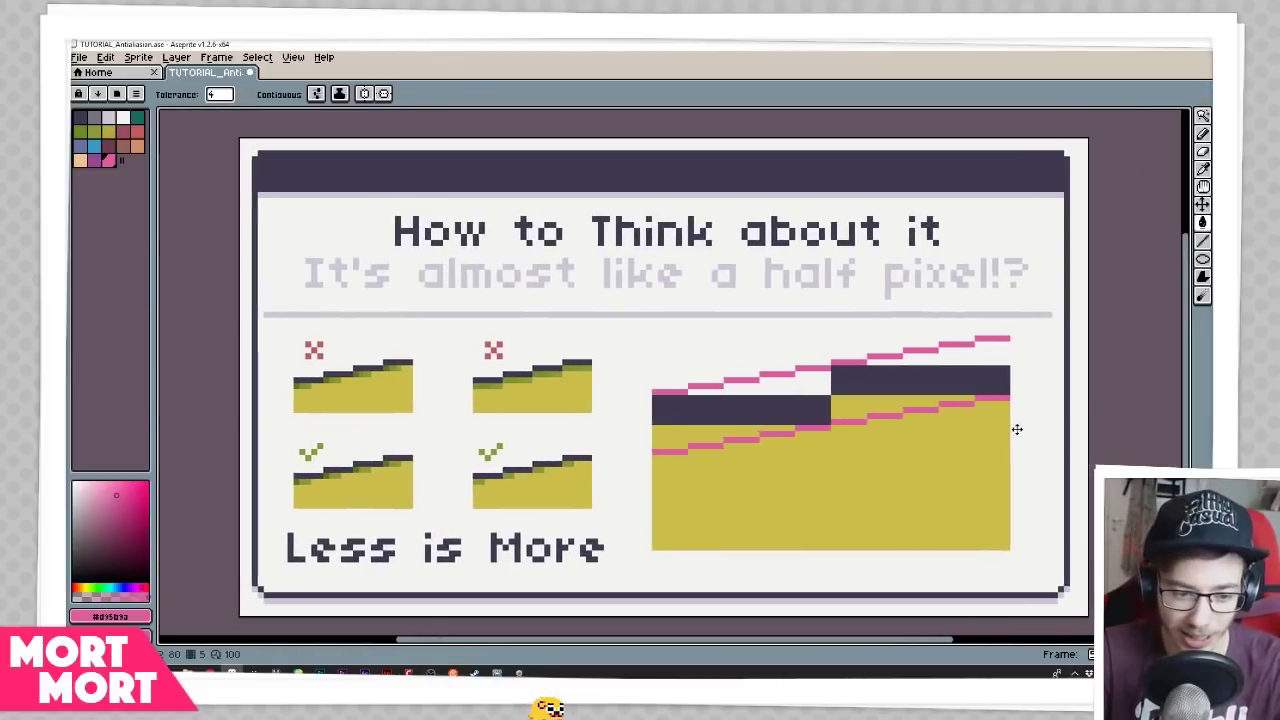
{"action": "left_click_drag", "start_coordinate": [1017, 429], "coordinate": [1036, 420]}
Step through the Video Game Sprites frames with the blue background, the coloured stripes and the Reminders box
{"action": "key", "text": "v"}
{"action": "key", "text": "Right"}
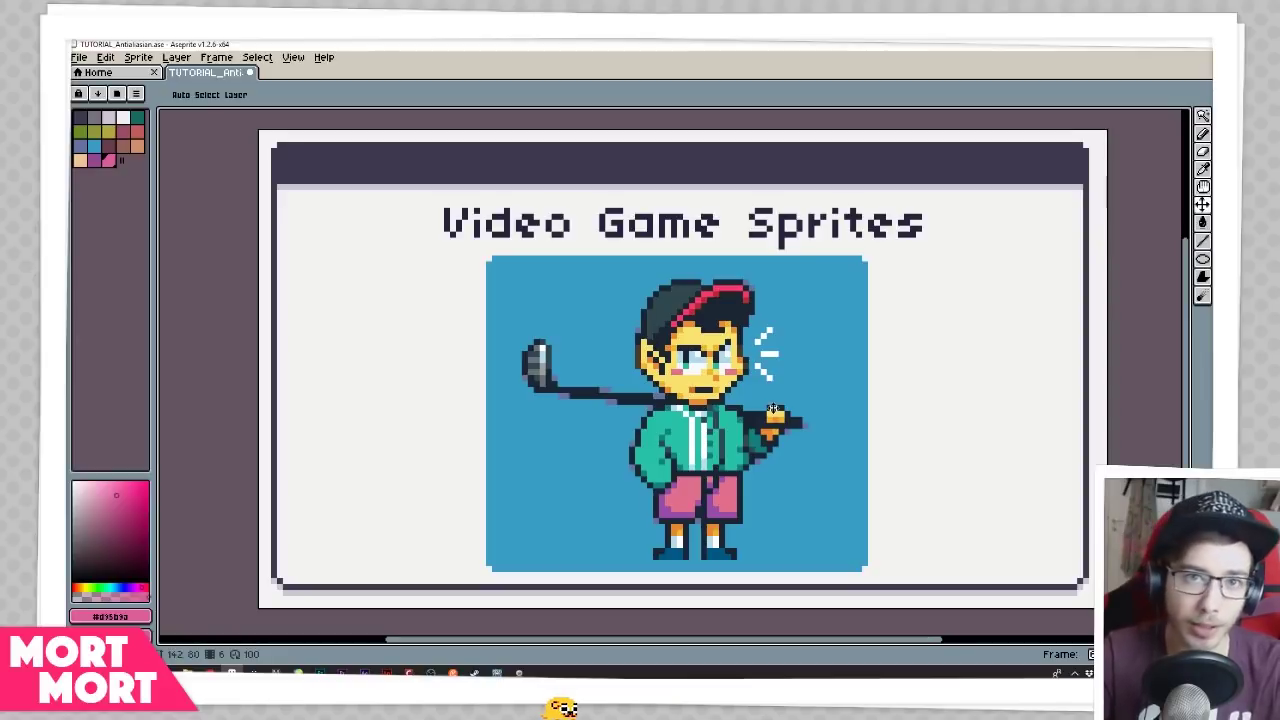
{"action": "scroll", "coordinate": [773, 410], "scroll_direction": "up", "scroll_amount": 1}
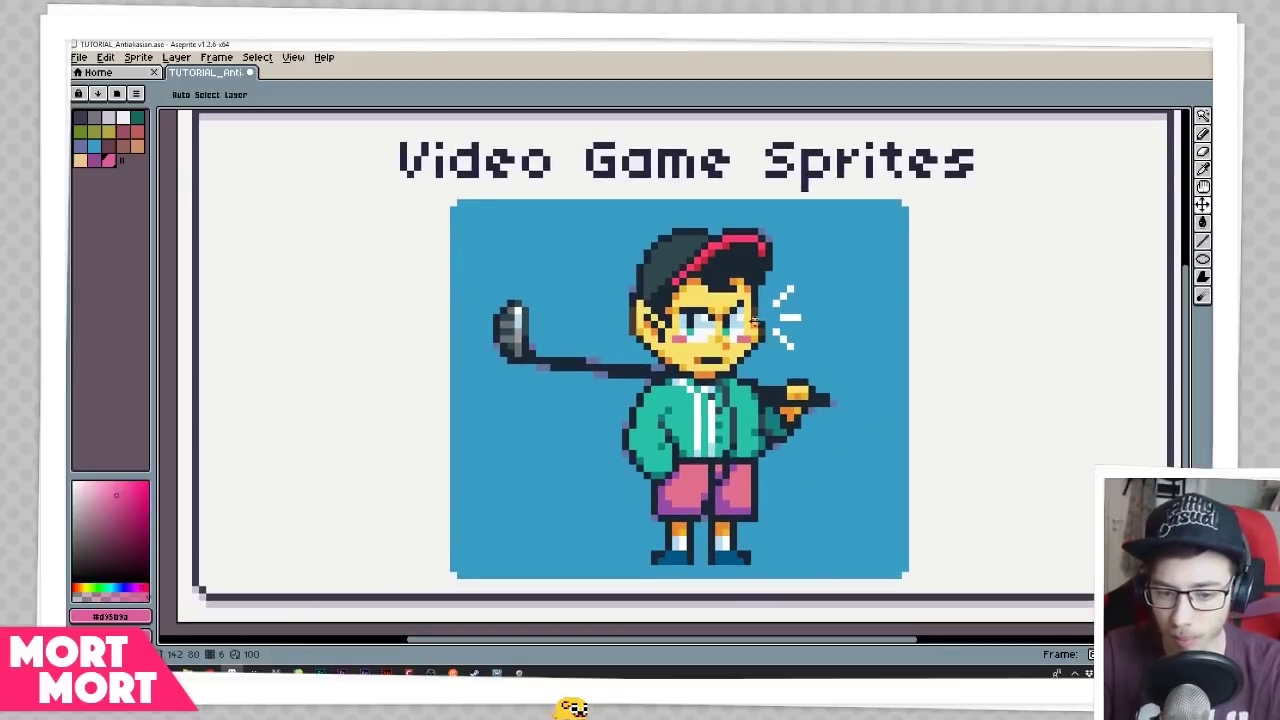
{"action": "key", "text": "b"}
{"action": "key", "text": "Right"}
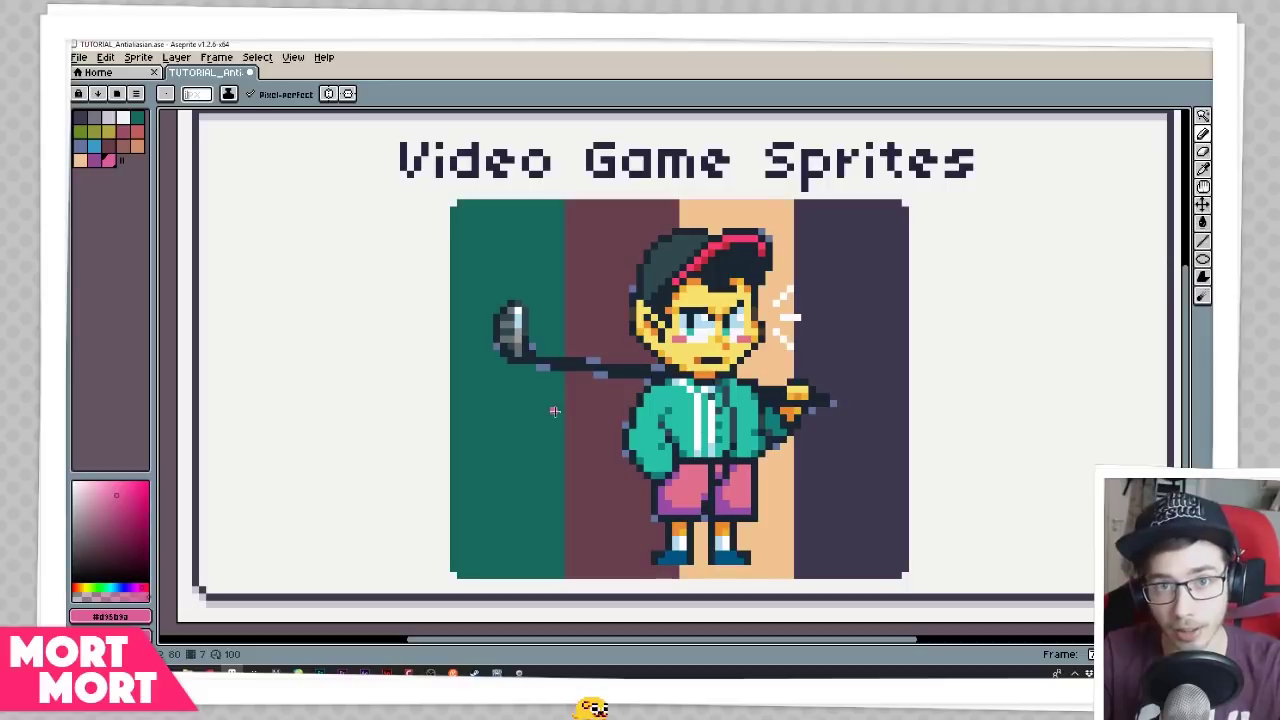
{"action": "key", "text": "Right"}
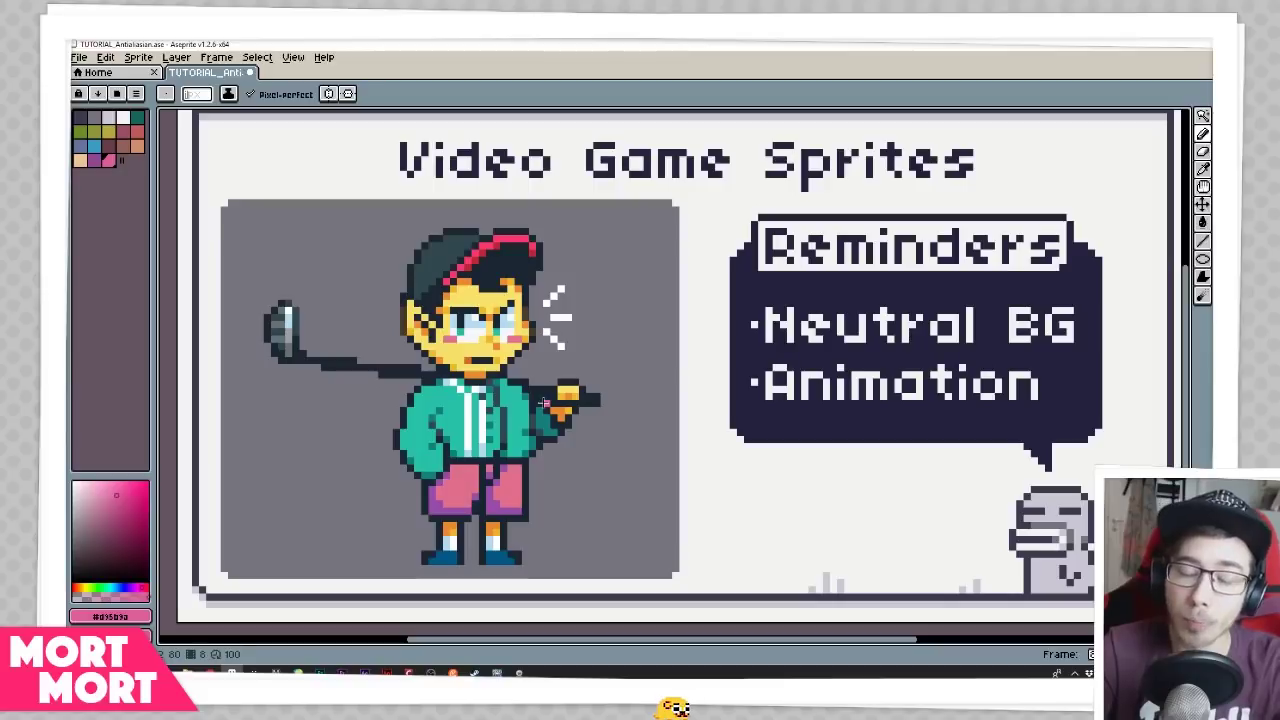
Go to the "Apply AA to your Lines" frame and examine the anti-aliased outline of the purple cat
{"action": "key", "text": "Right"}
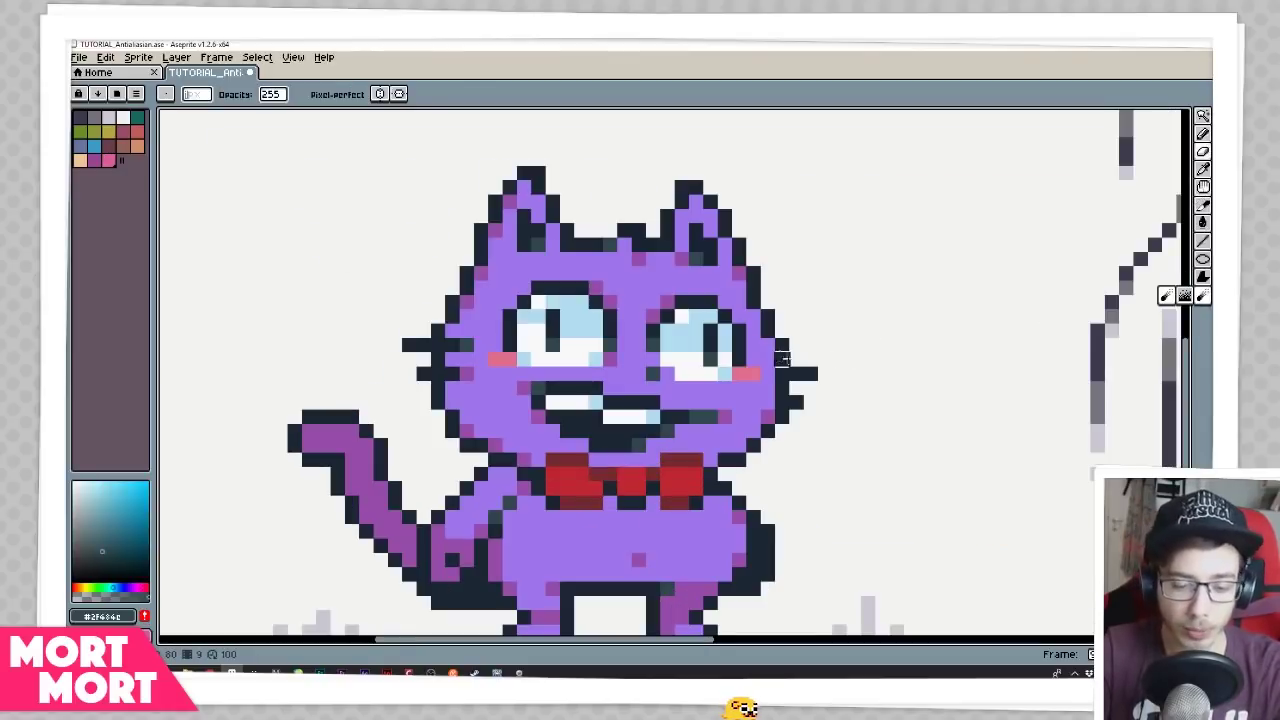
{"action": "left_click_drag", "start_coordinate": [823, 405], "coordinate": [844, 376]}
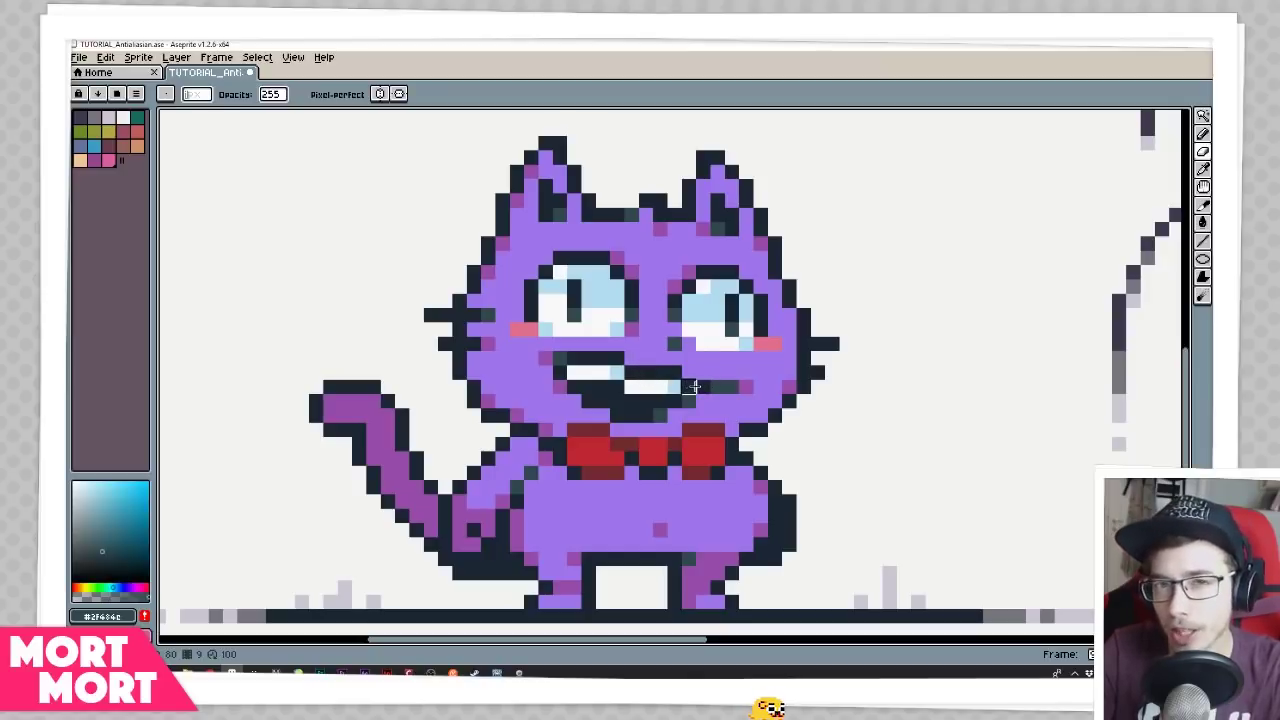
{"action": "left_click_drag", "start_coordinate": [716, 371], "coordinate": [675, 457]}
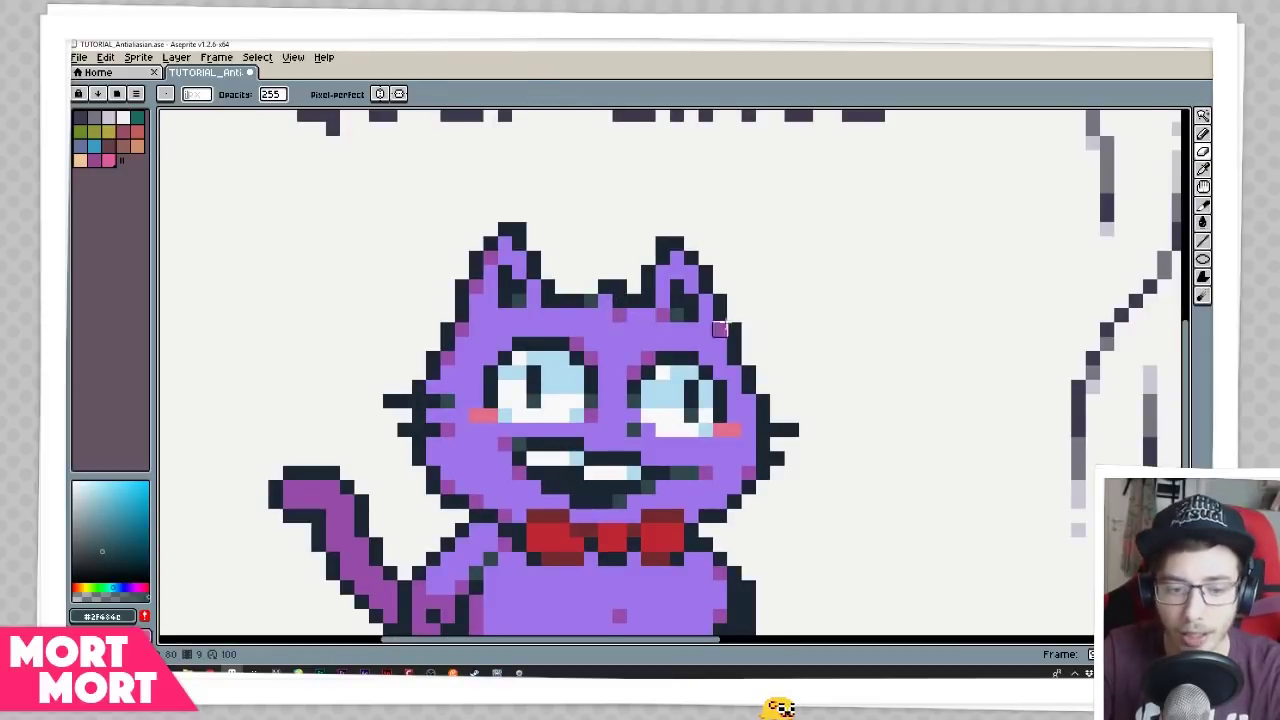
{"action": "scroll", "coordinate": [770, 332], "scroll_direction": "down", "scroll_amount": 3}
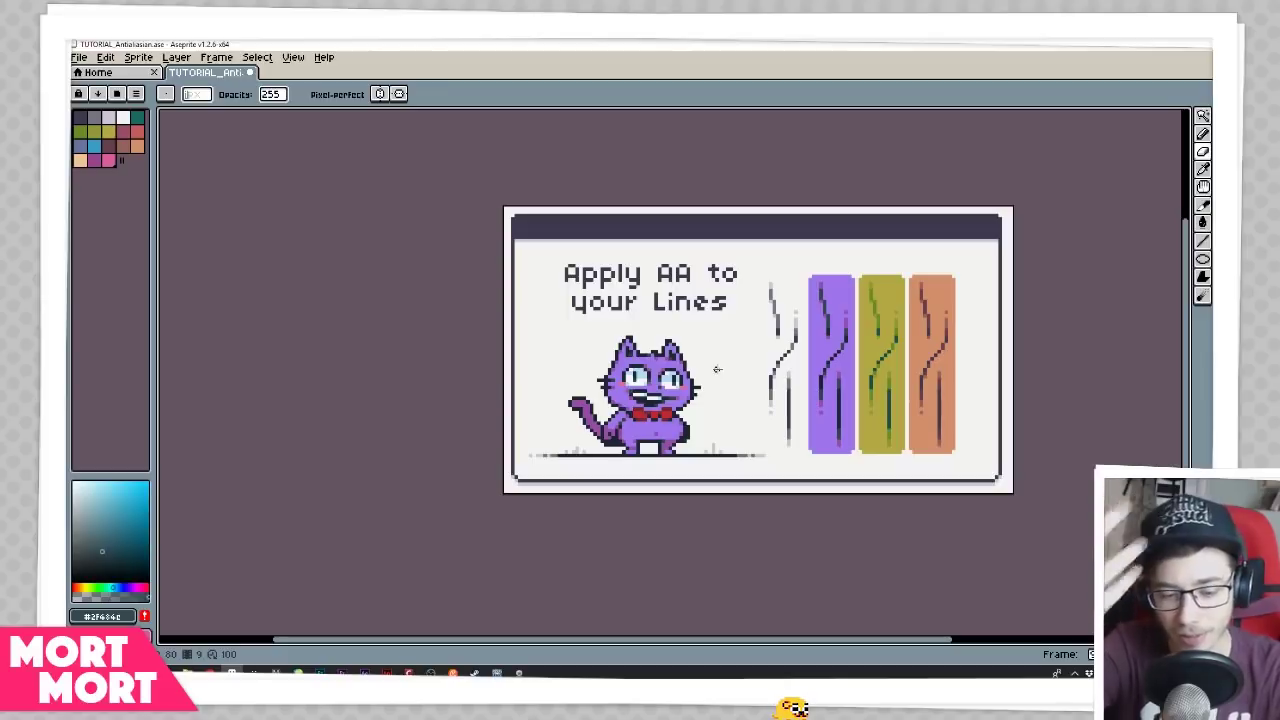
{"action": "scroll", "coordinate": [769, 352], "scroll_direction": "up", "scroll_amount": 2}
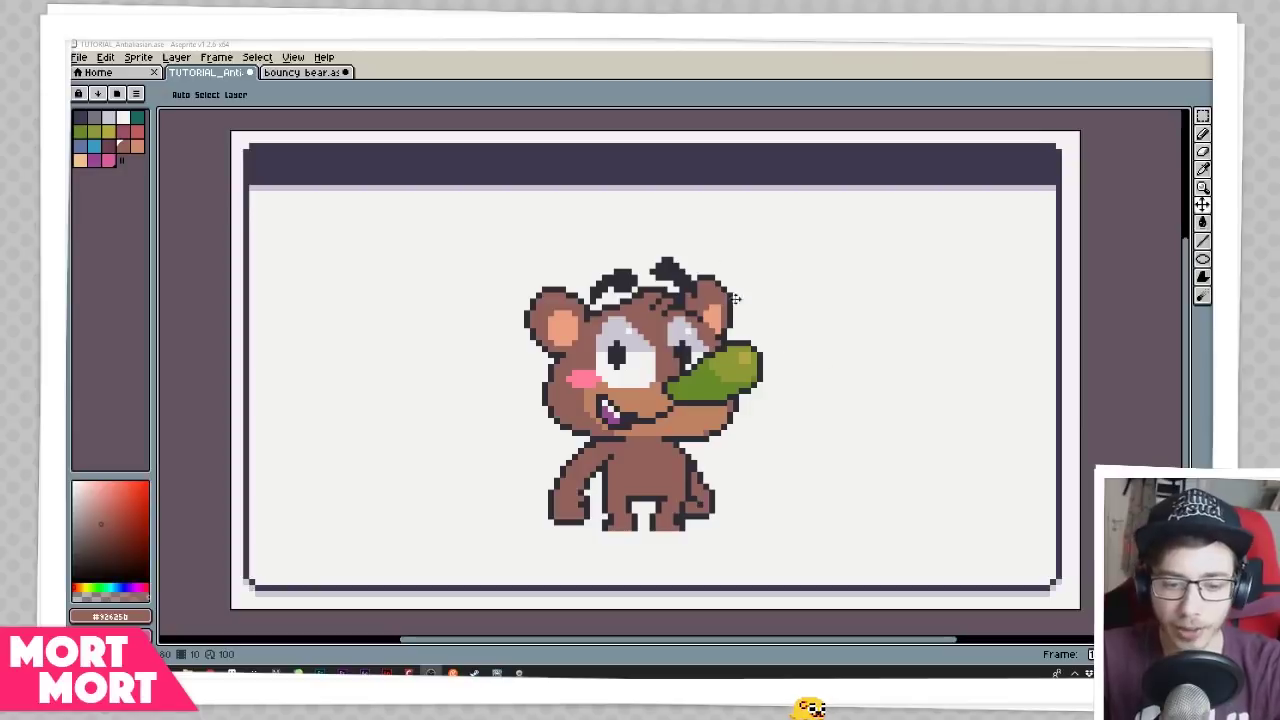
Examine the bear sprite up close and place the Preview window clear of it, beside the bear
{"action": "left_click_drag", "start_coordinate": [757, 324], "coordinate": [733, 322]}
{"action": "scroll", "coordinate": [655, 365], "scroll_direction": "up", "scroll_amount": 1}
{"action": "left_click_drag", "start_coordinate": [657, 365], "coordinate": [668, 366]}
{"action": "scroll", "coordinate": [672, 367], "scroll_direction": "up", "scroll_amount": 1}
{"action": "scroll", "coordinate": [726, 373], "scroll_direction": "down", "scroll_amount": 1}
{"action": "left_click_drag", "start_coordinate": [760, 368], "coordinate": [769, 349]}
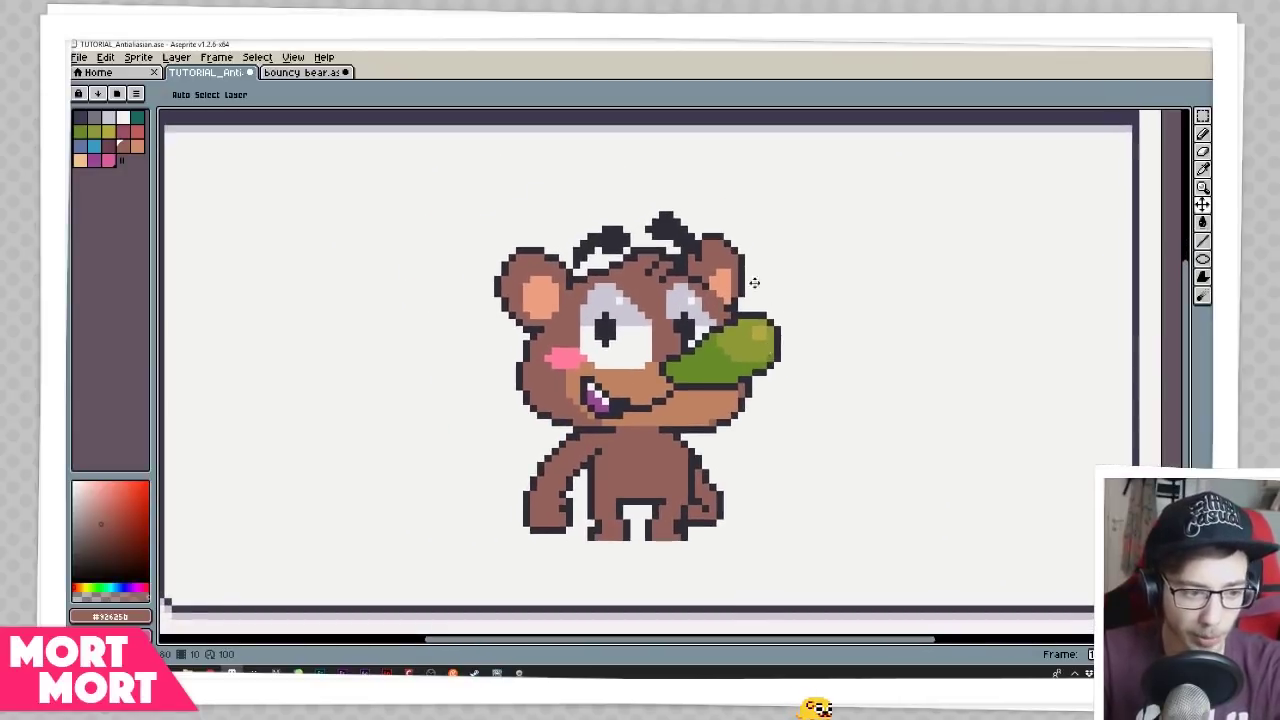
{"action": "scroll", "coordinate": [673, 370], "scroll_direction": "up", "scroll_amount": 1}
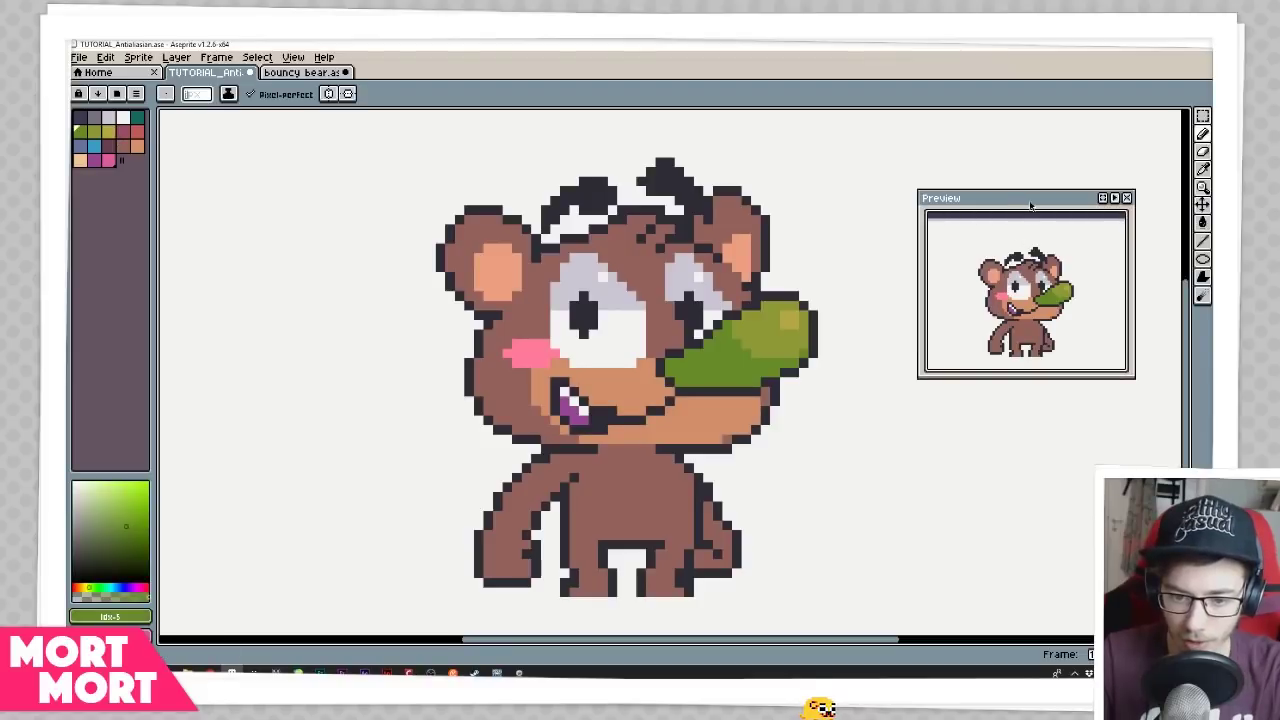
{"action": "left_click_drag", "start_coordinate": [1031, 203], "coordinate": [1060, 151]}
Recolour the middle of the dark outline between the bear's chin and body with dark maroon
{"action": "mouse_move", "coordinate": [661, 373]}
{"action": "left_mouse_down"}
{"action": "mouse_move", "coordinate": [685, 357]}
{"action": "mouse_move", "coordinate": [678, 376]}
{"action": "left_mouse_up"}
{"action": "scroll", "coordinate": [692, 368], "scroll_direction": "up", "scroll_amount": 2}
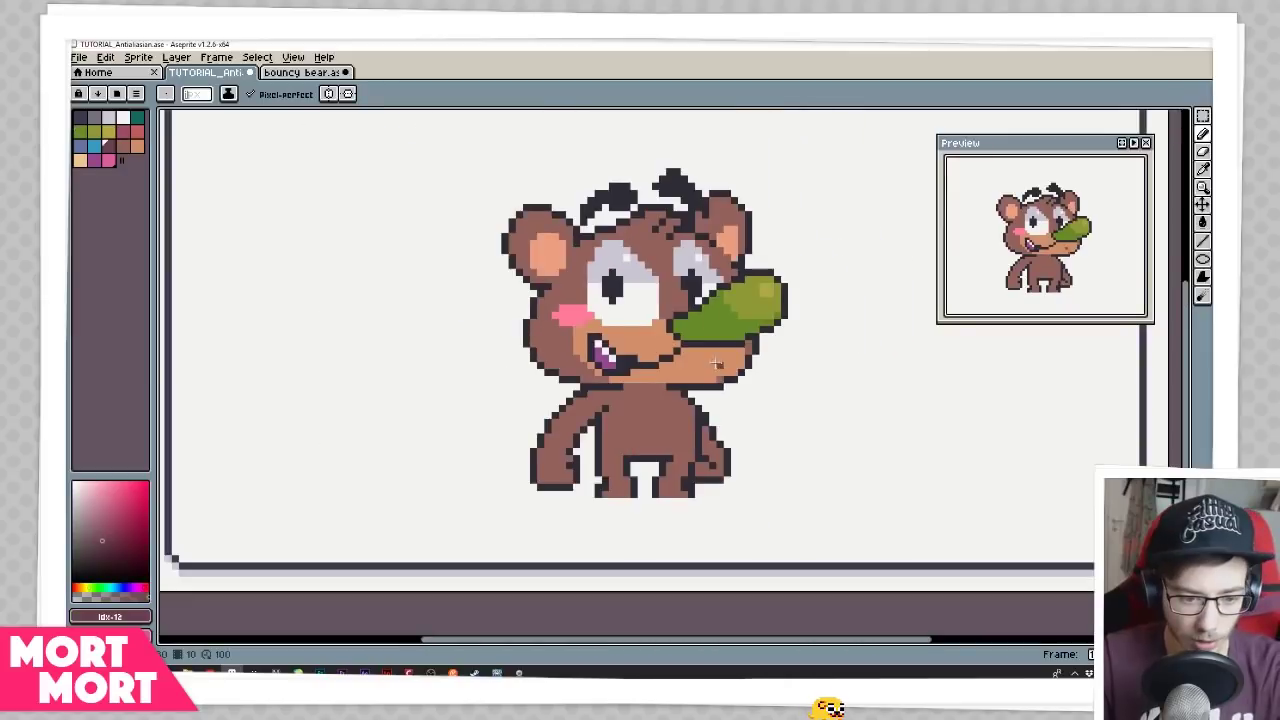
{"action": "scroll", "coordinate": [629, 418], "scroll_direction": "up", "scroll_amount": 2}
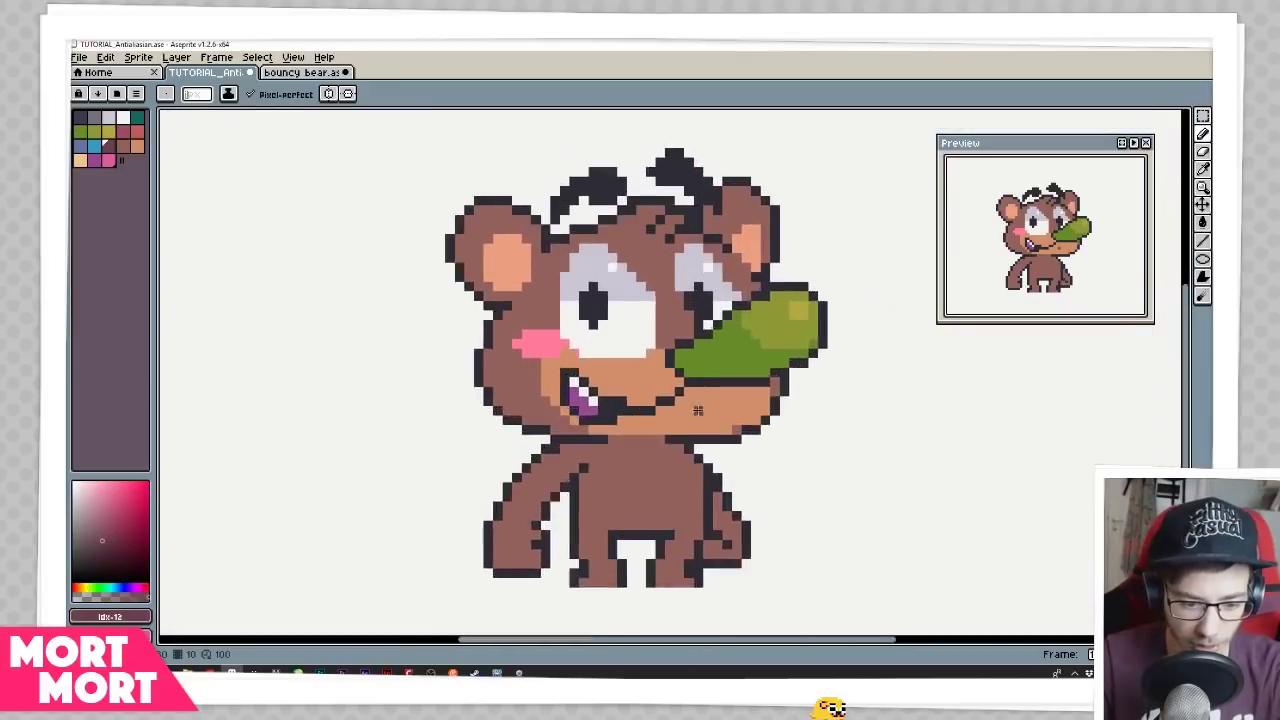
{"action": "scroll", "coordinate": [629, 418], "scroll_direction": "down", "scroll_amount": 1}
{"action": "mouse_move", "coordinate": [629, 418]}
{"action": "left_mouse_down"}
{"action": "mouse_move", "coordinate": [617, 420]}
{"action": "mouse_move", "coordinate": [682, 421]}
{"action": "left_mouse_up"}
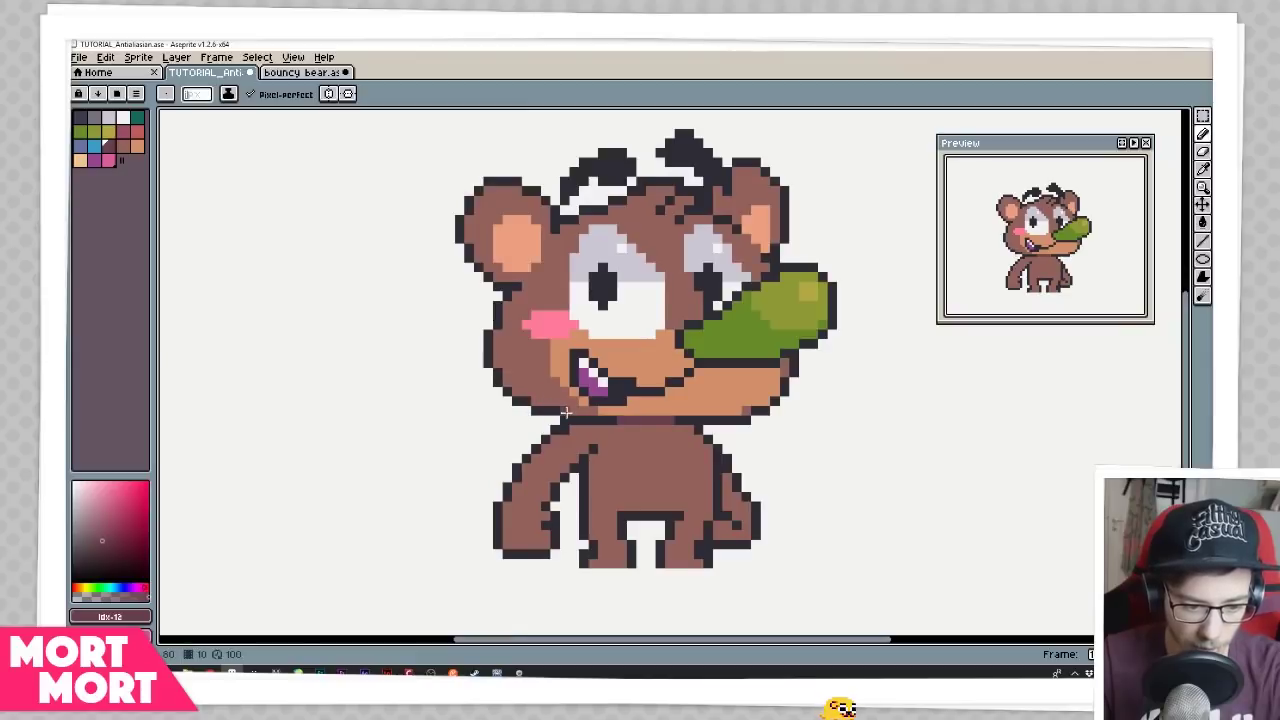
Add dark maroon anti-aliasing pixels inside the bear's head outline, where the larger ear meets the head
{"action": "scroll", "coordinate": [555, 400], "scroll_direction": "up", "scroll_amount": 1}
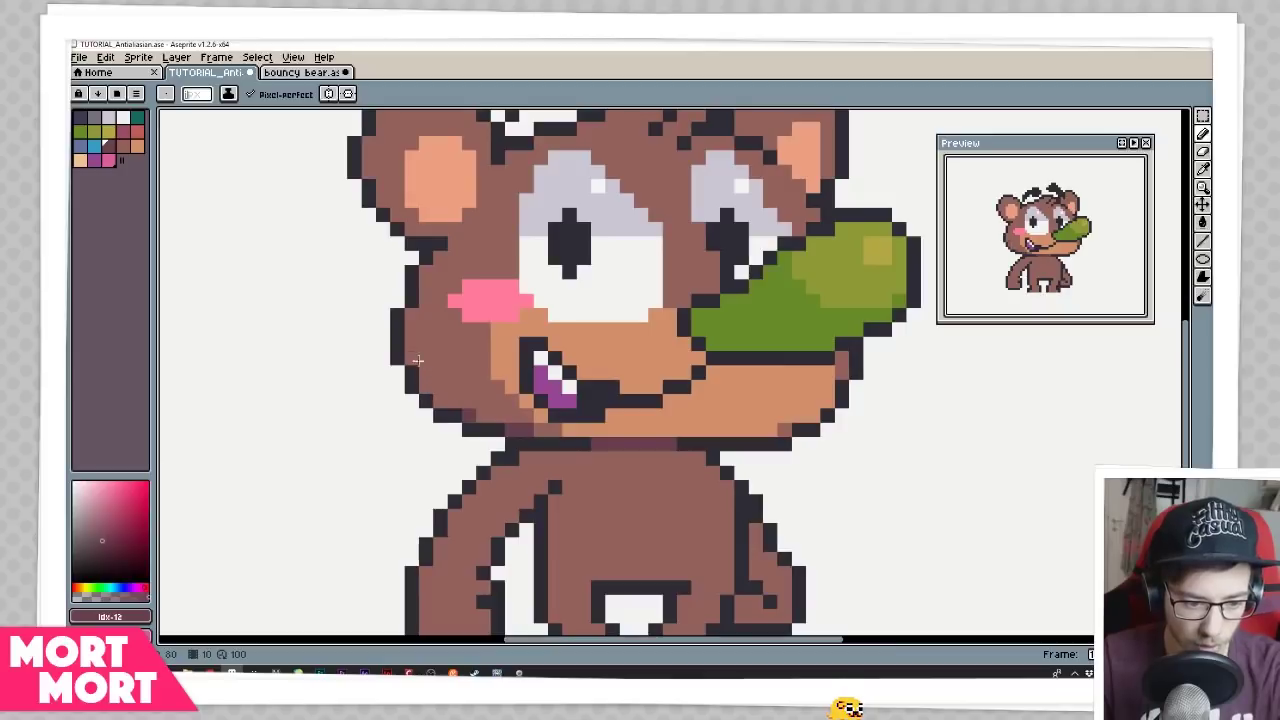
{"action": "left_click_drag", "start_coordinate": [460, 240], "coordinate": [405, 338]}
{"action": "left_click", "coordinate": [441, 267]}
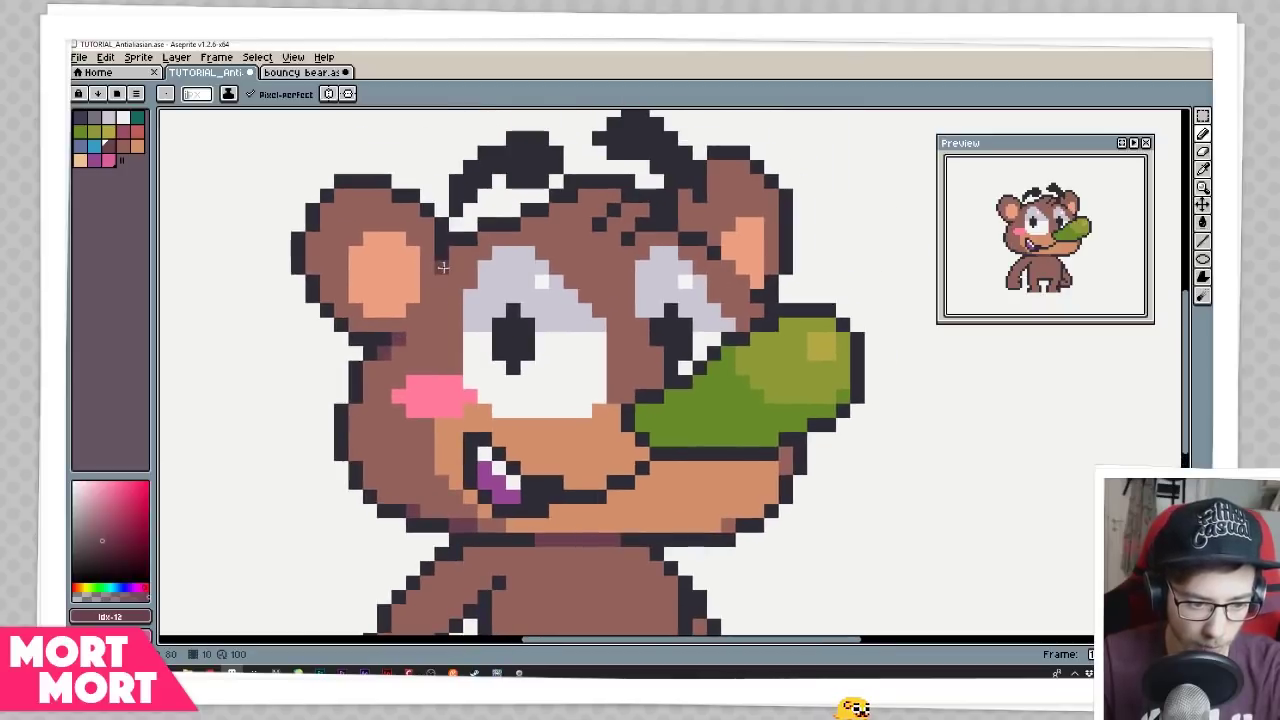
{"action": "left_click_drag", "start_coordinate": [591, 289], "coordinate": [578, 306]}
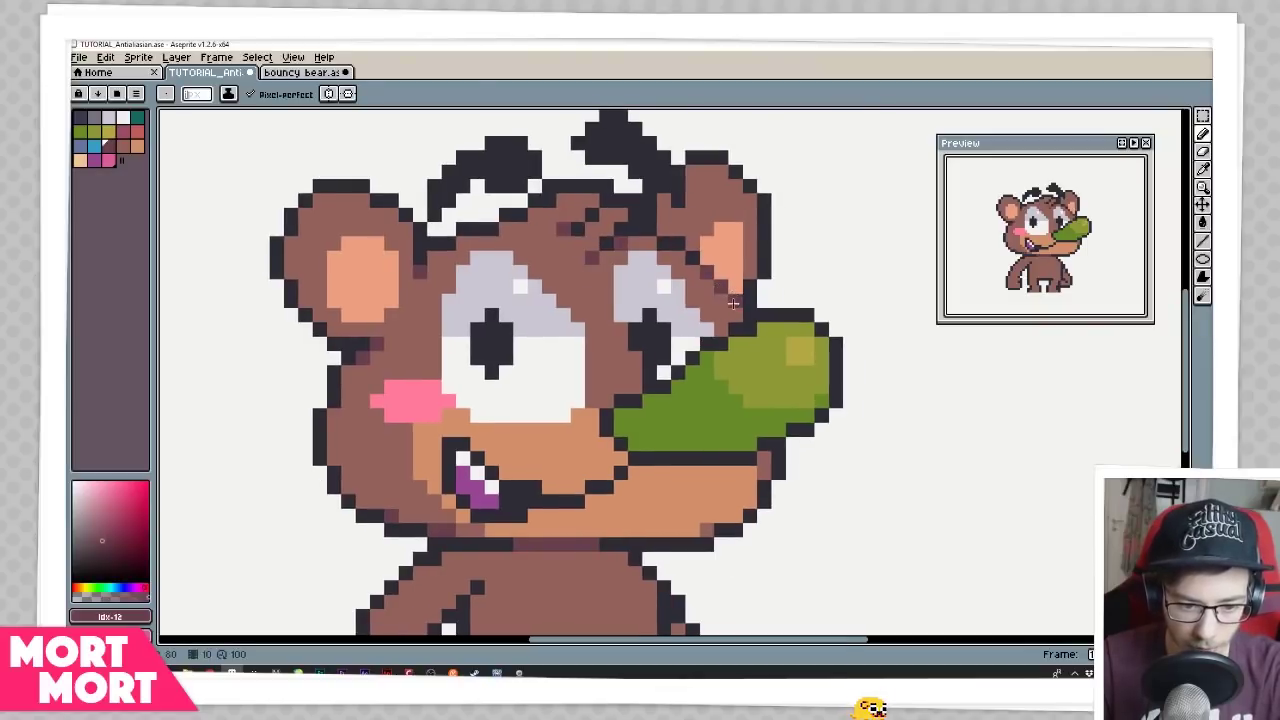
Add dark maroon (#693f4d) anti-aliasing pixels where the smaller ear meets the head and inside the larger ear's upper outline
{"action": "left_click", "coordinate": [717, 283], "text": "alt"}
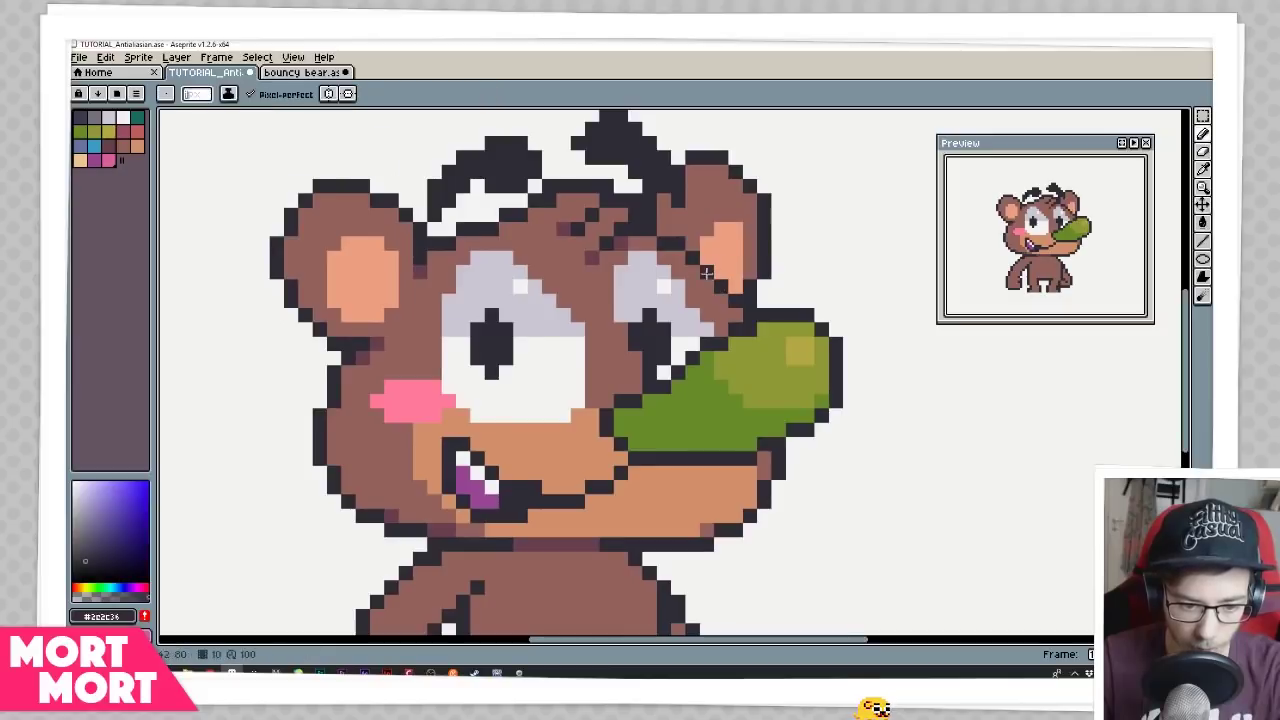
{"action": "left_click", "coordinate": [706, 272], "text": "alt"}
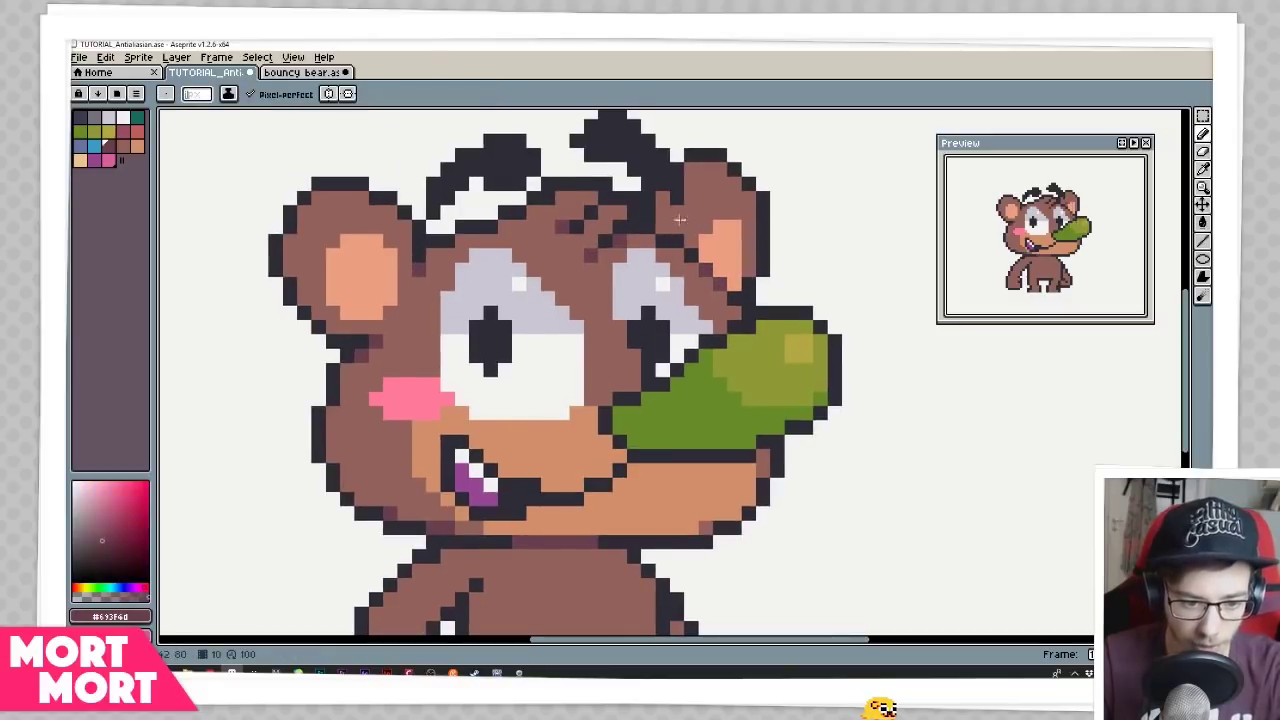
{"action": "left_click_drag", "start_coordinate": [372, 258], "coordinate": [430, 208]}
{"action": "left_click", "coordinate": [376, 148]}
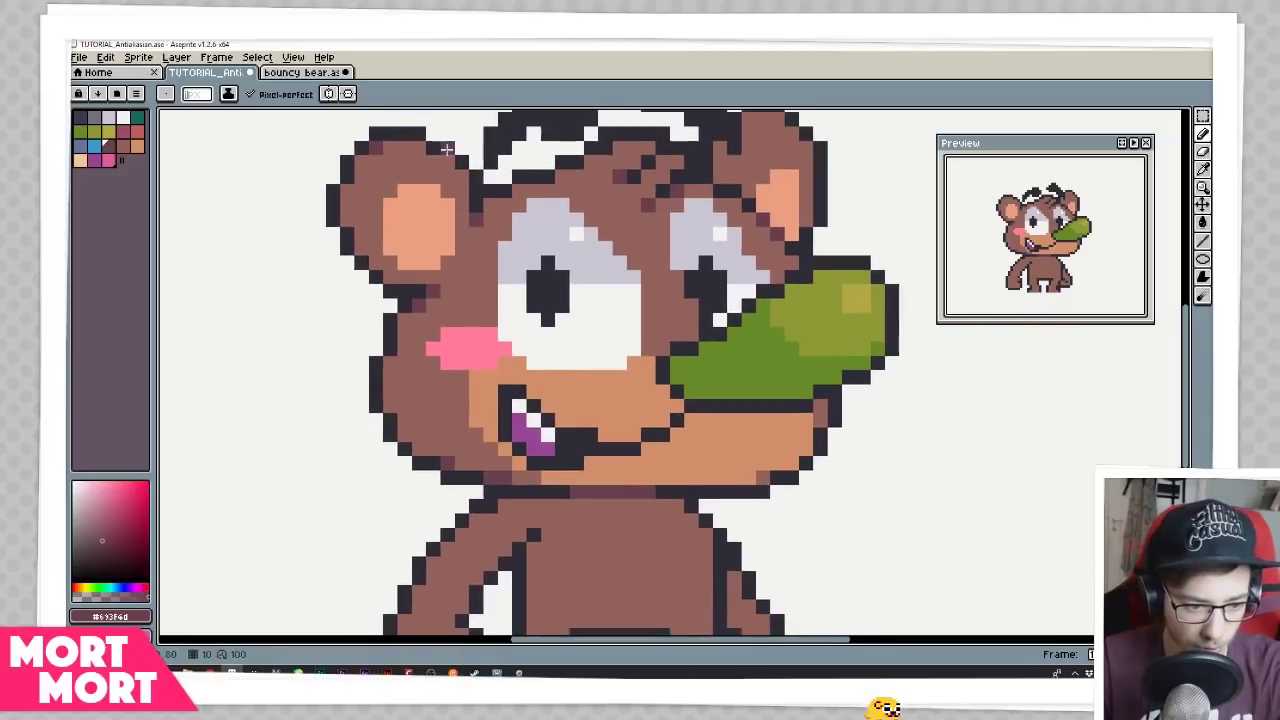
{"action": "scroll", "coordinate": [420, 220], "scroll_direction": "up", "scroll_amount": 1}
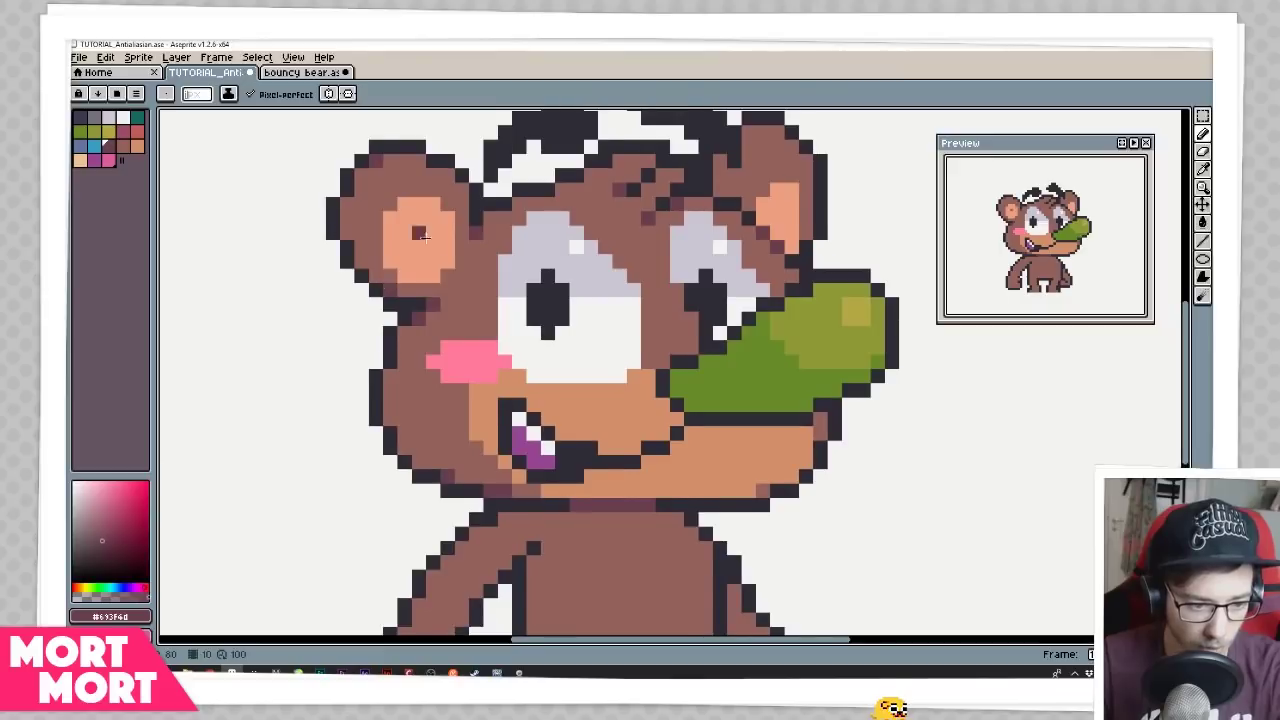
{"action": "scroll", "coordinate": [422, 234], "scroll_direction": "up", "scroll_amount": 1}
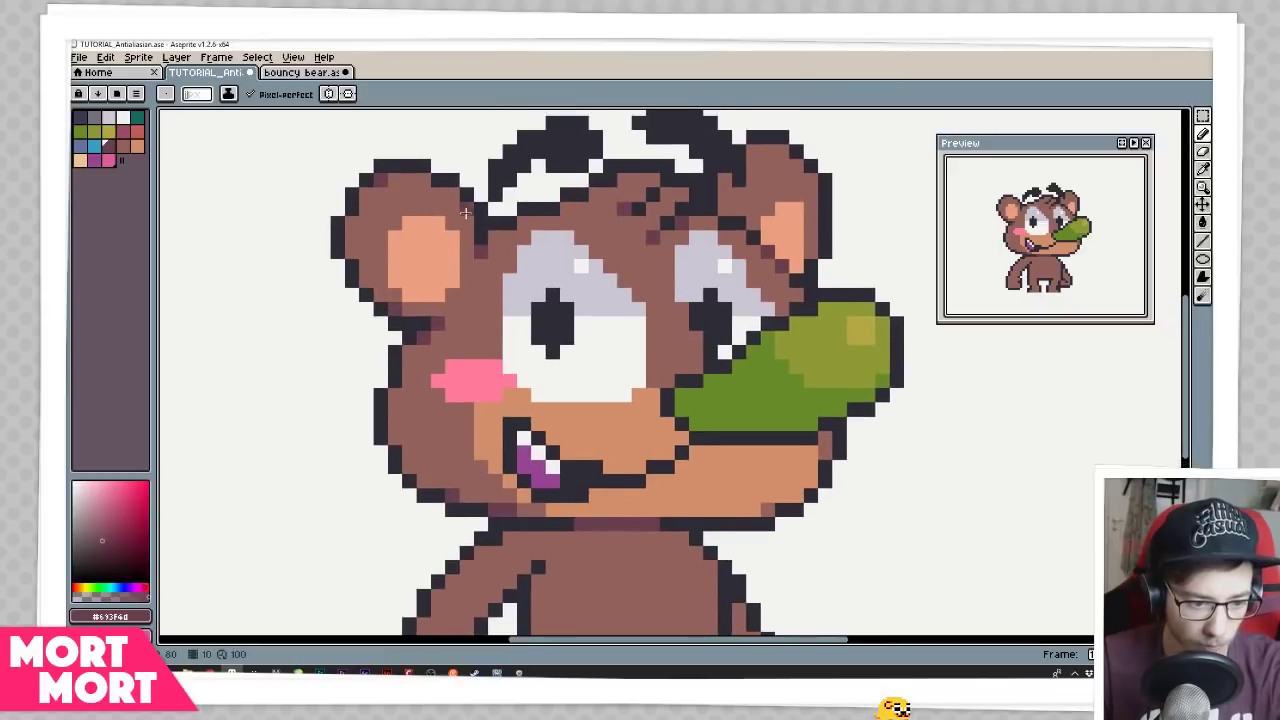
{"action": "left_click_drag", "start_coordinate": [558, 313], "coordinate": [545, 320]}
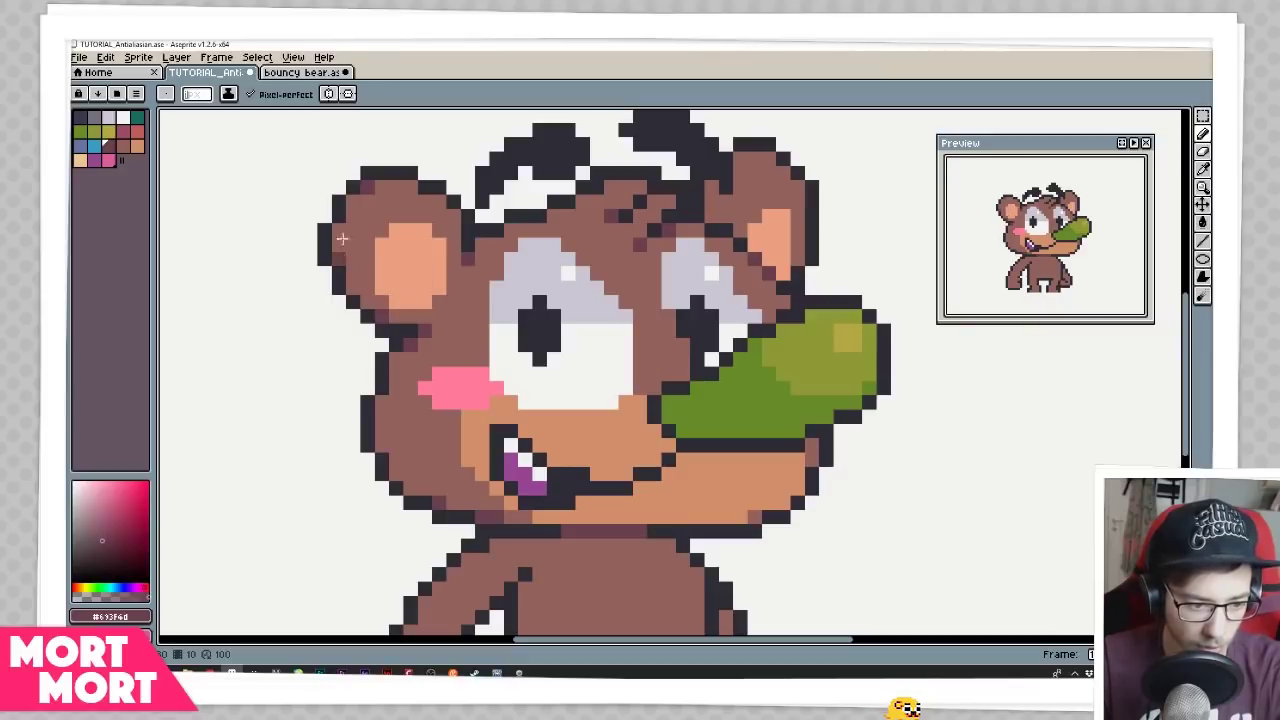
Recolour the thin end of the bear's mouth line with the fur brown #92625b
{"action": "scroll", "coordinate": [650, 413], "scroll_direction": "down", "scroll_amount": 3}
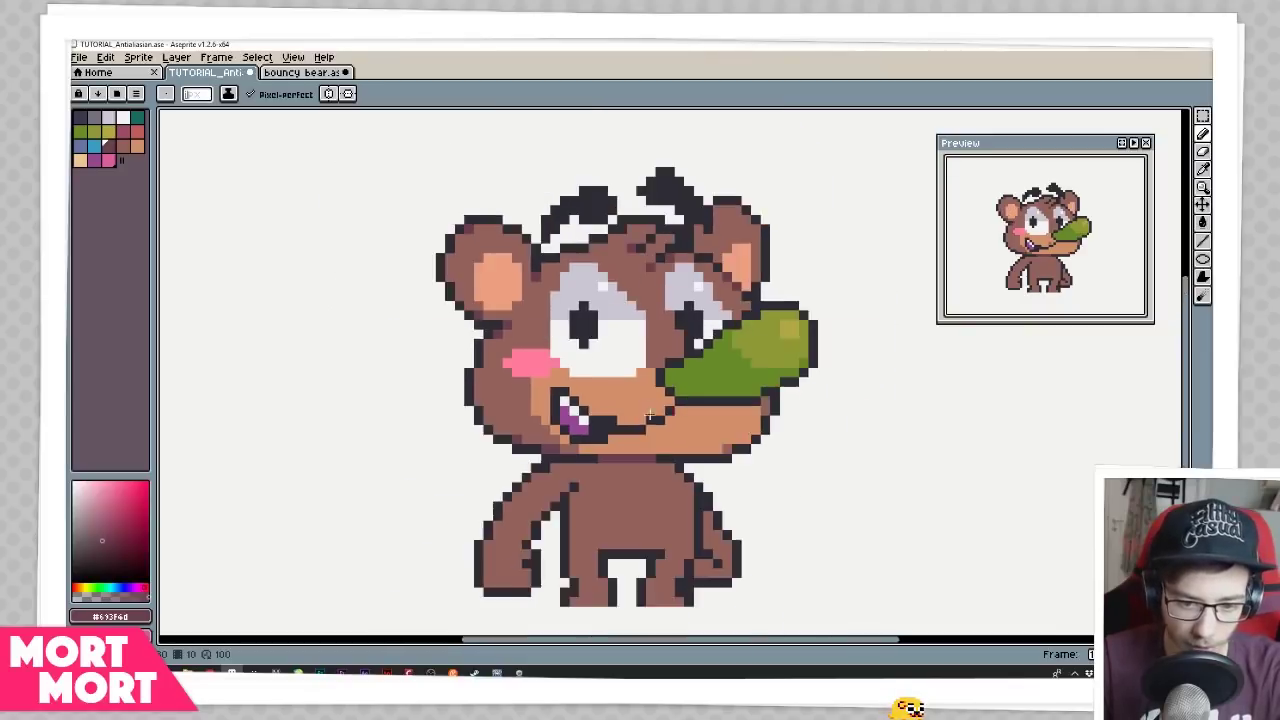
{"action": "scroll", "coordinate": [650, 413], "scroll_direction": "up", "scroll_amount": 2}
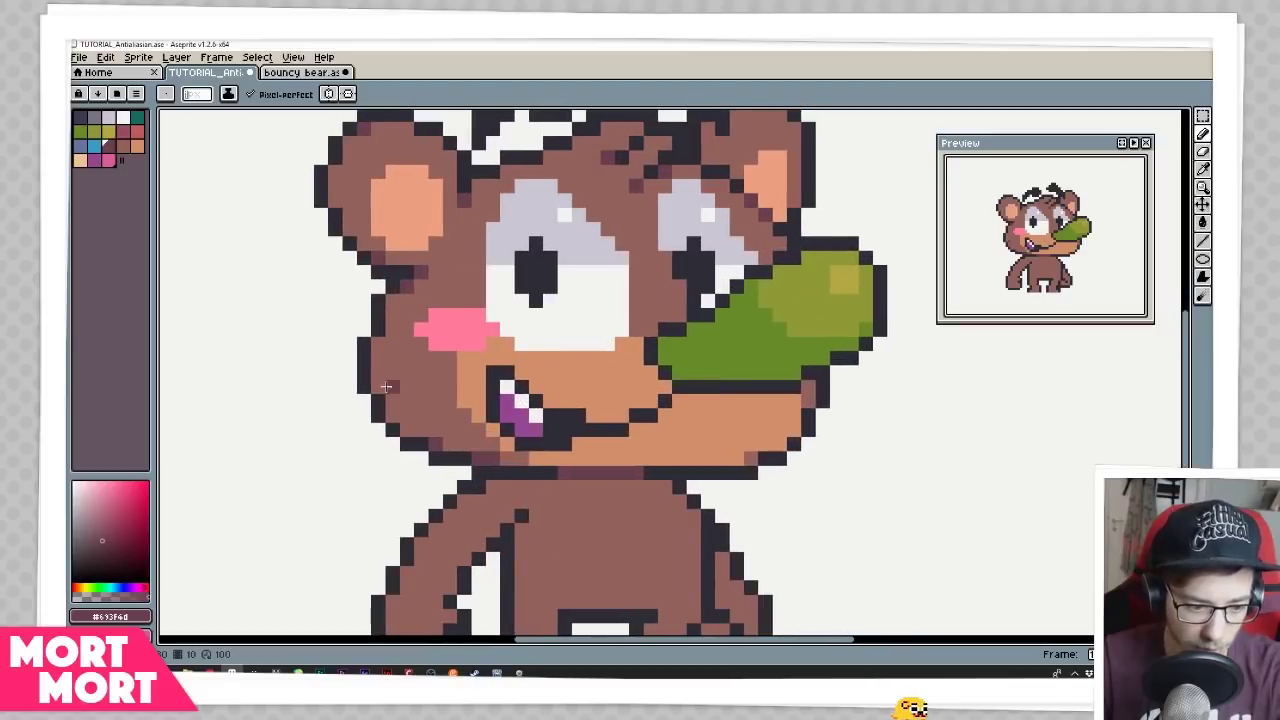
{"action": "left_click_drag", "start_coordinate": [616, 388], "coordinate": [645, 390]}
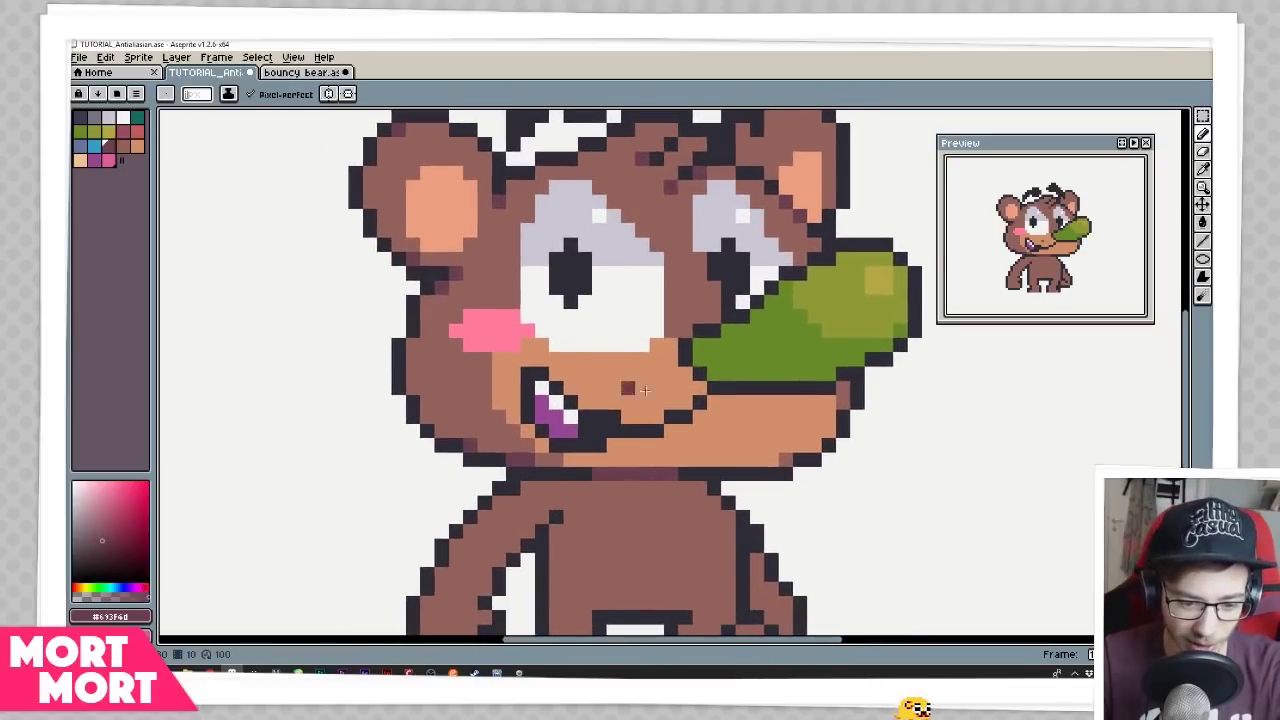
{"action": "left_click", "coordinate": [470, 402], "text": "alt"}
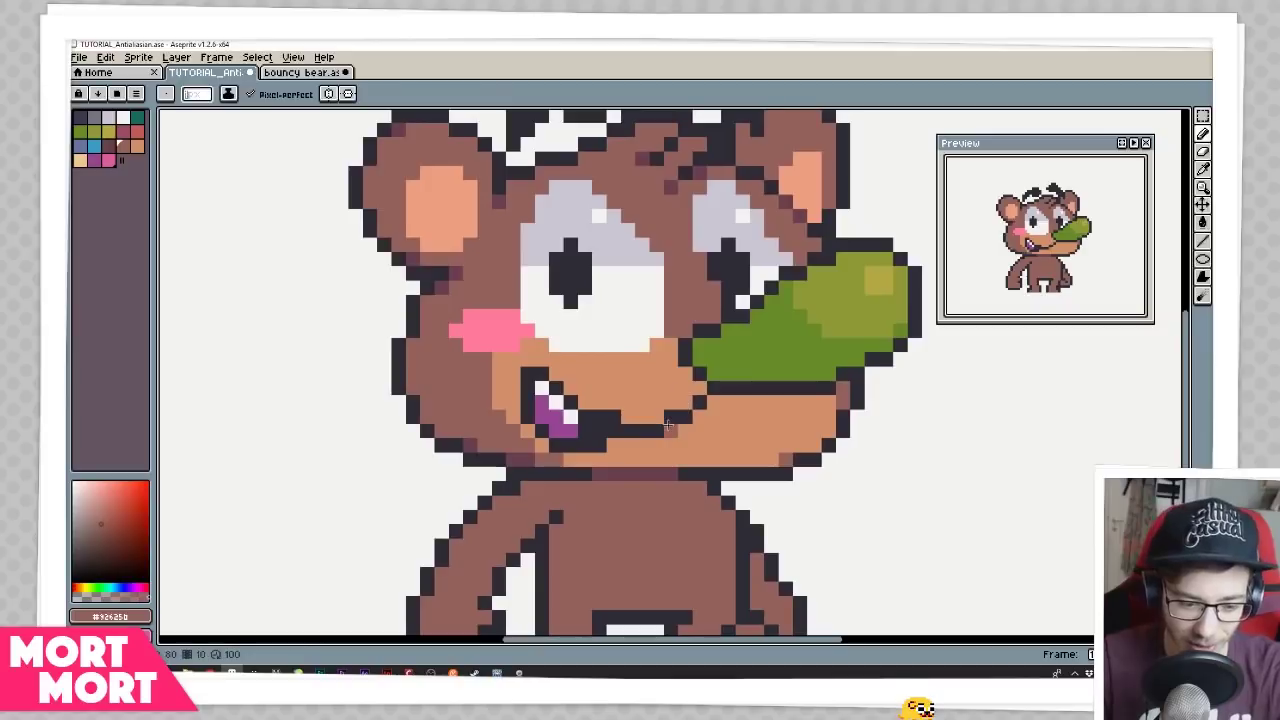
{"action": "left_click", "coordinate": [614, 443]}
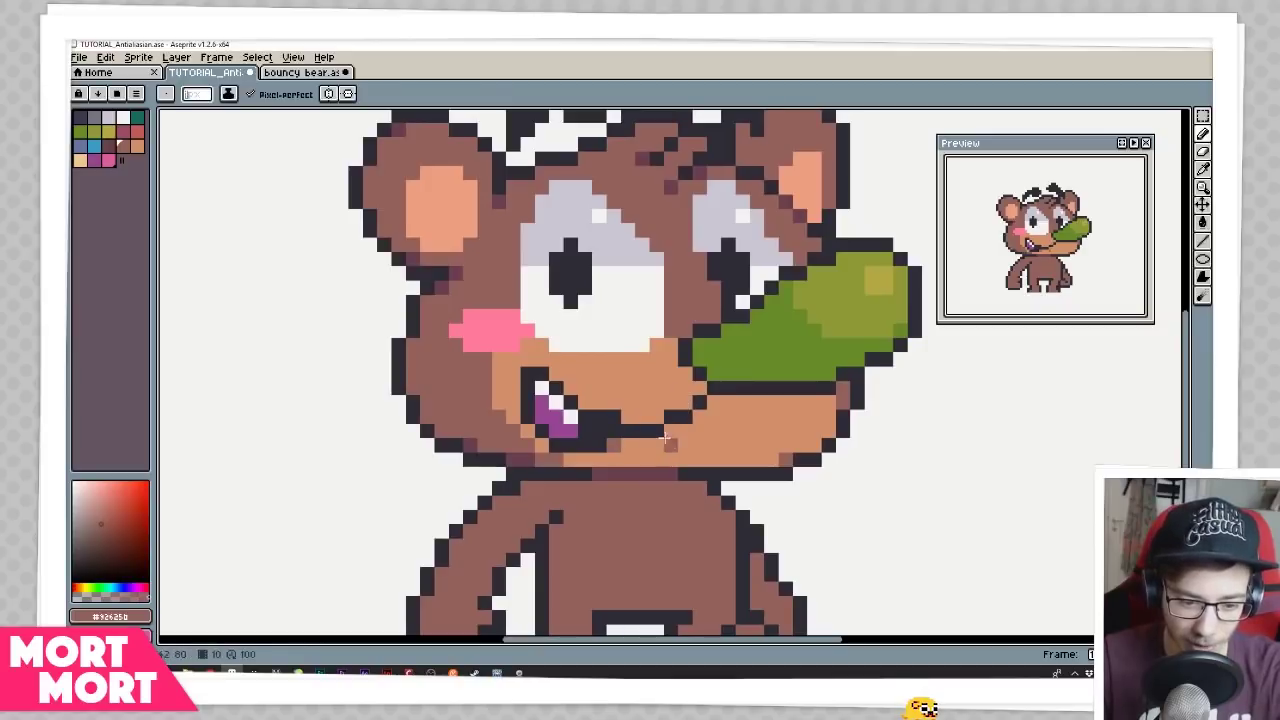
{"action": "left_click_drag", "start_coordinate": [671, 416], "coordinate": [699, 402]}
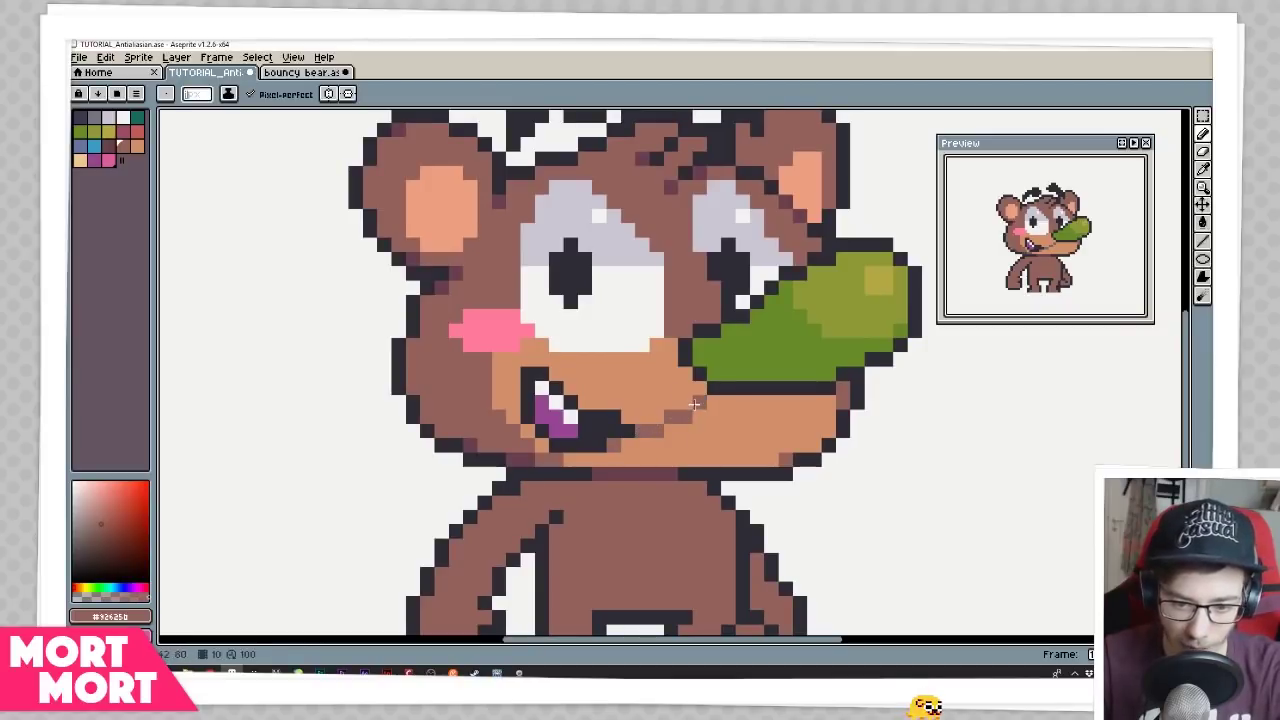
Blend the dark part of the mouth line into its brown end with dark maroon pixels
{"action": "left_click", "coordinate": [622, 430], "text": "alt"}
{"action": "left_click", "coordinate": [660, 474], "text": "alt"}
{"action": "left_click", "coordinate": [642, 431]}
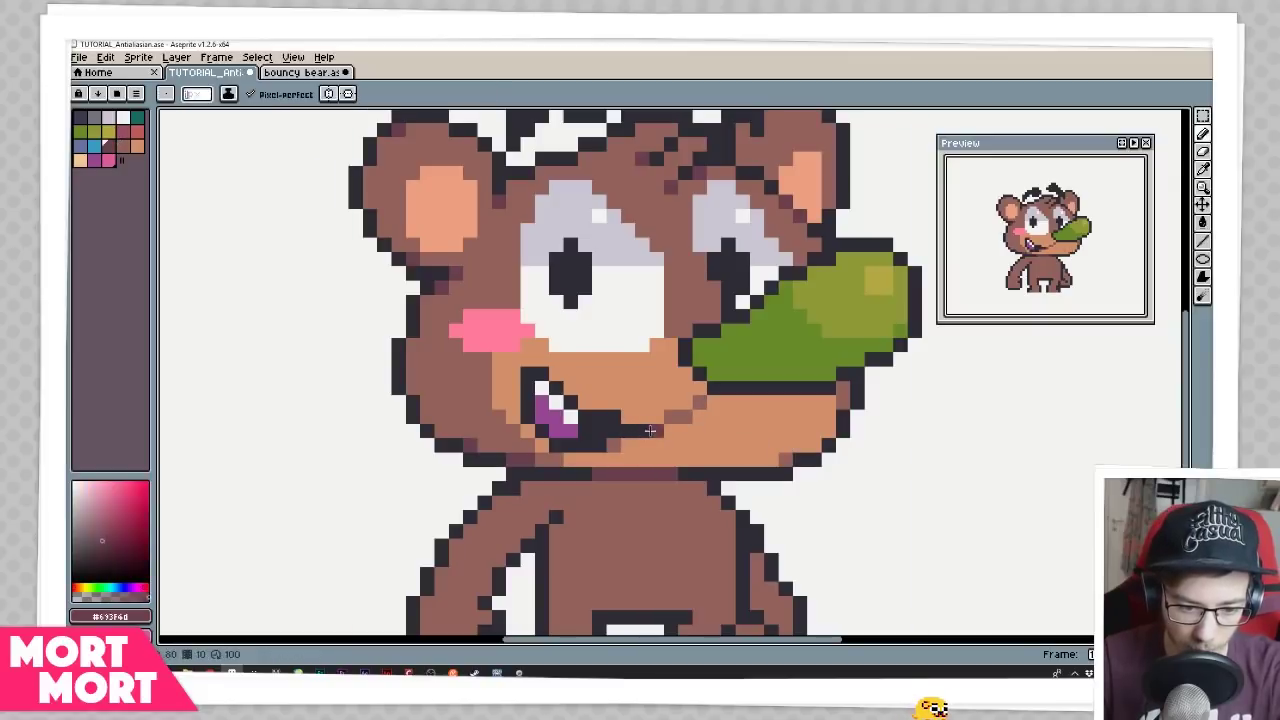
{"action": "left_click", "coordinate": [669, 418]}
Add muzzle-orange (#d18f6b) anti-aliasing pixels along the upper edges of the larger eye, on both sides
{"action": "left_click_drag", "start_coordinate": [785, 460], "coordinate": [790, 492]}
{"action": "left_click", "coordinate": [790, 492], "text": "alt"}
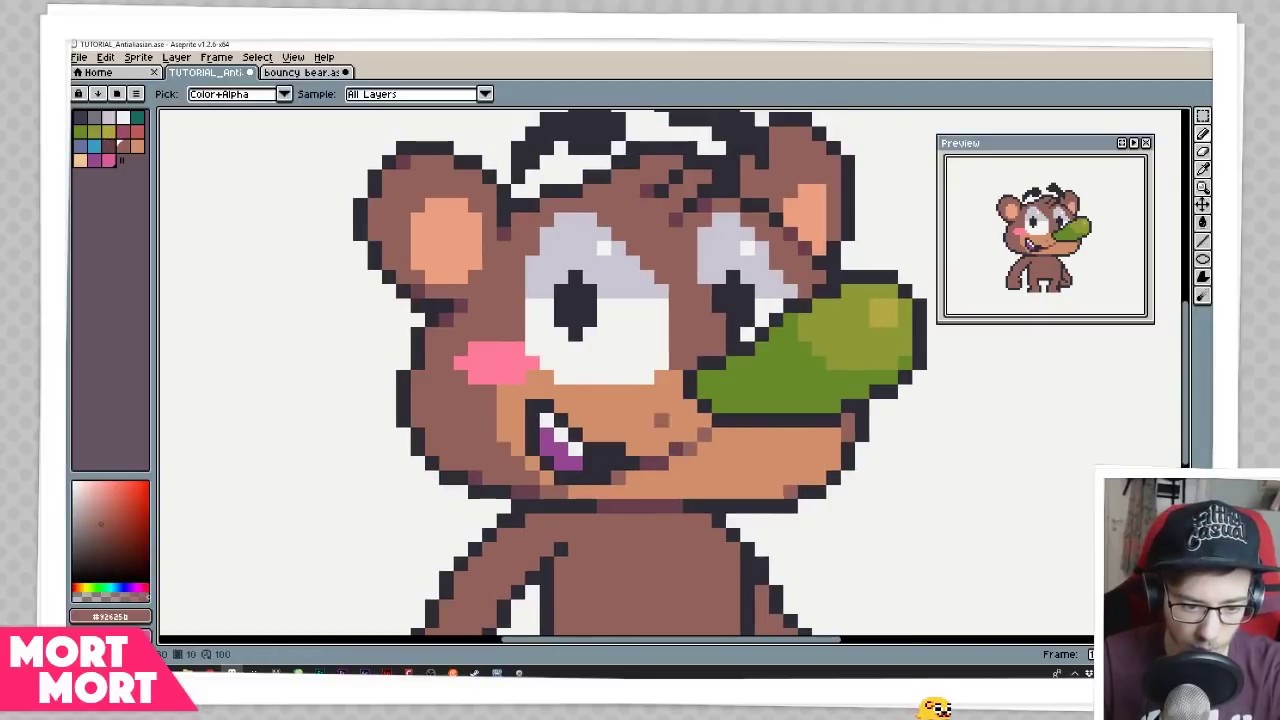
{"action": "left_click", "coordinate": [661, 414], "text": "alt"}
{"action": "left_click", "coordinate": [629, 240]}
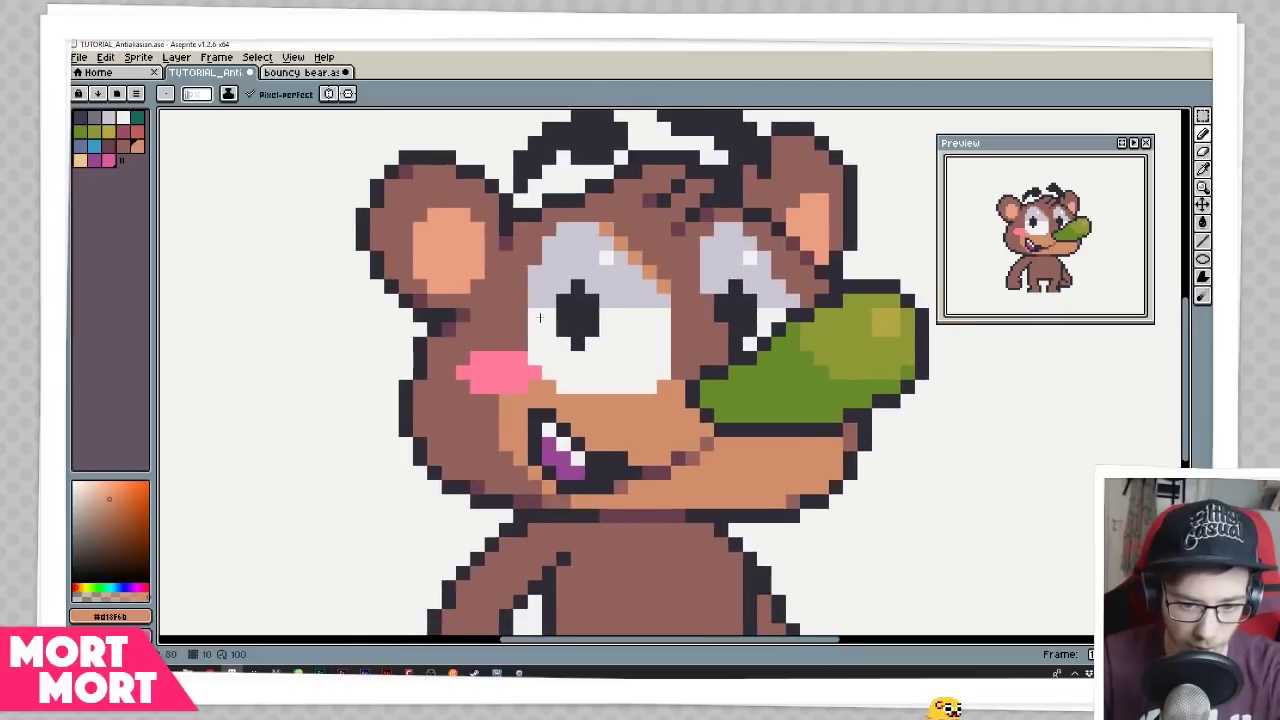
{"action": "left_click", "coordinate": [604, 223], "text": "alt"}
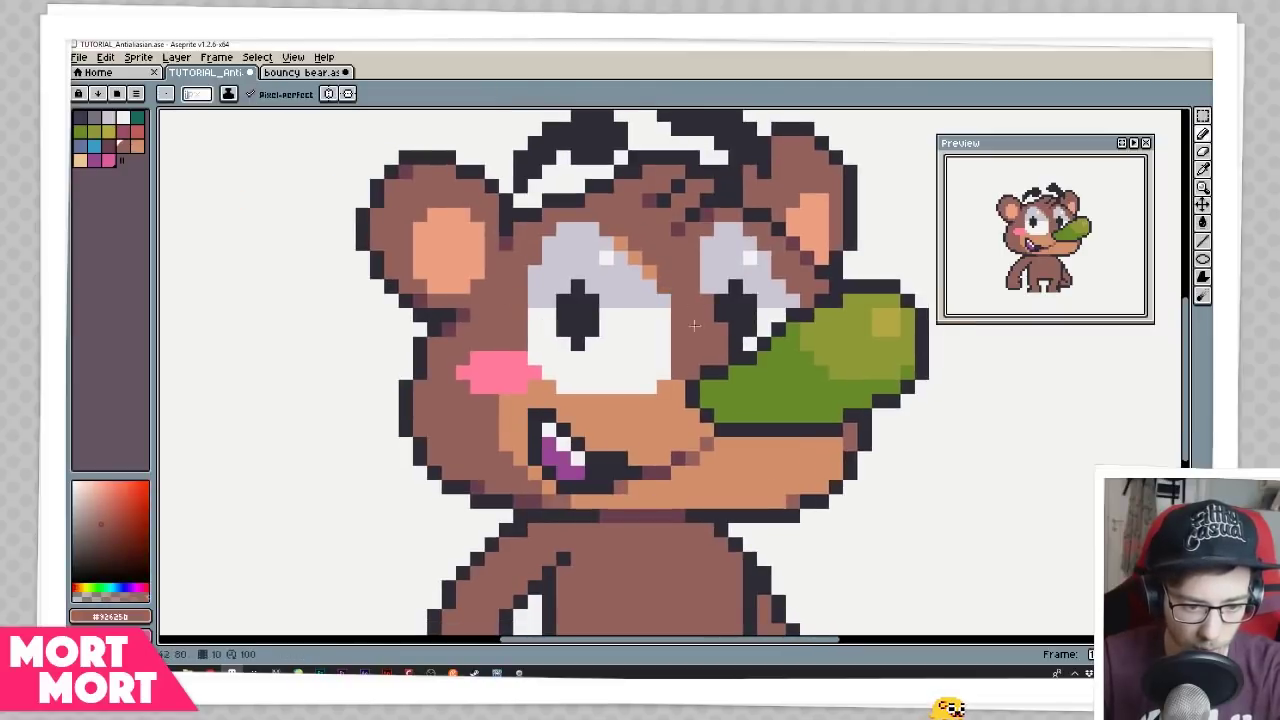
{"action": "left_click", "coordinate": [649, 272], "text": "alt"}
{"action": "left_click", "coordinate": [535, 258]}
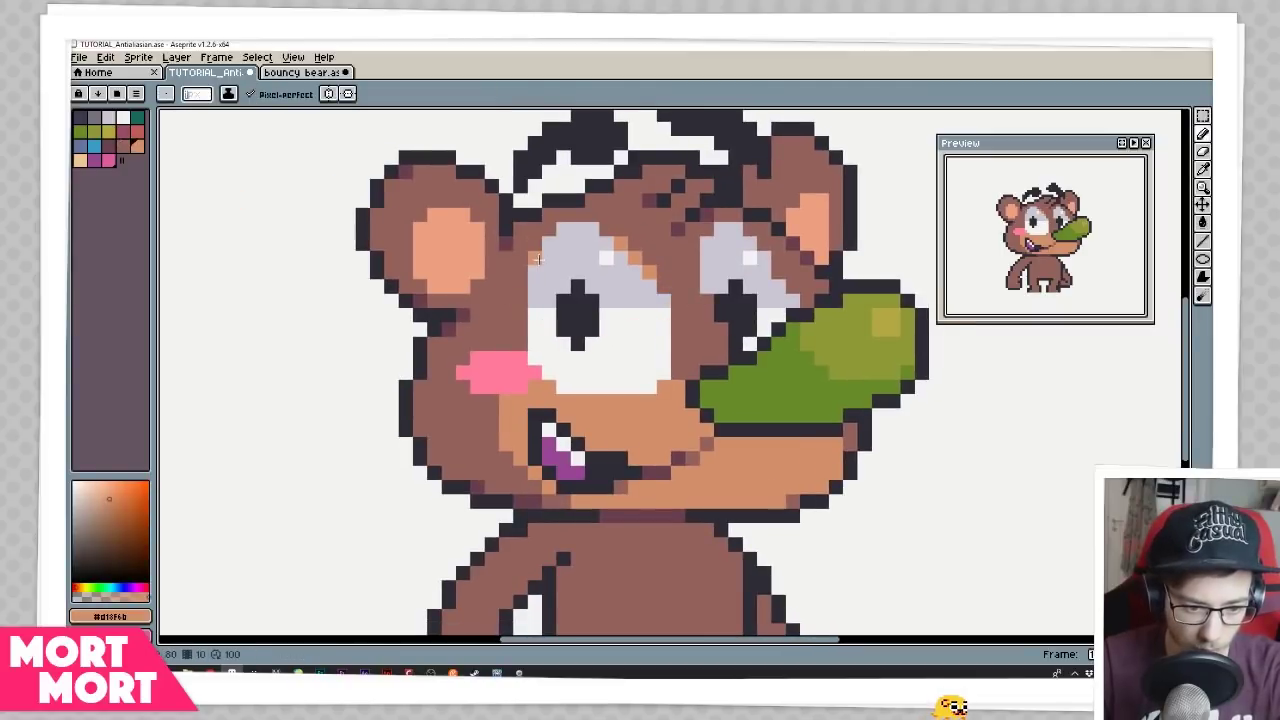
Add an orange anti-aliasing pixel to the smaller eye's sloping upper edge and undo the extra one tried below it
{"action": "left_click", "coordinate": [778, 272]}
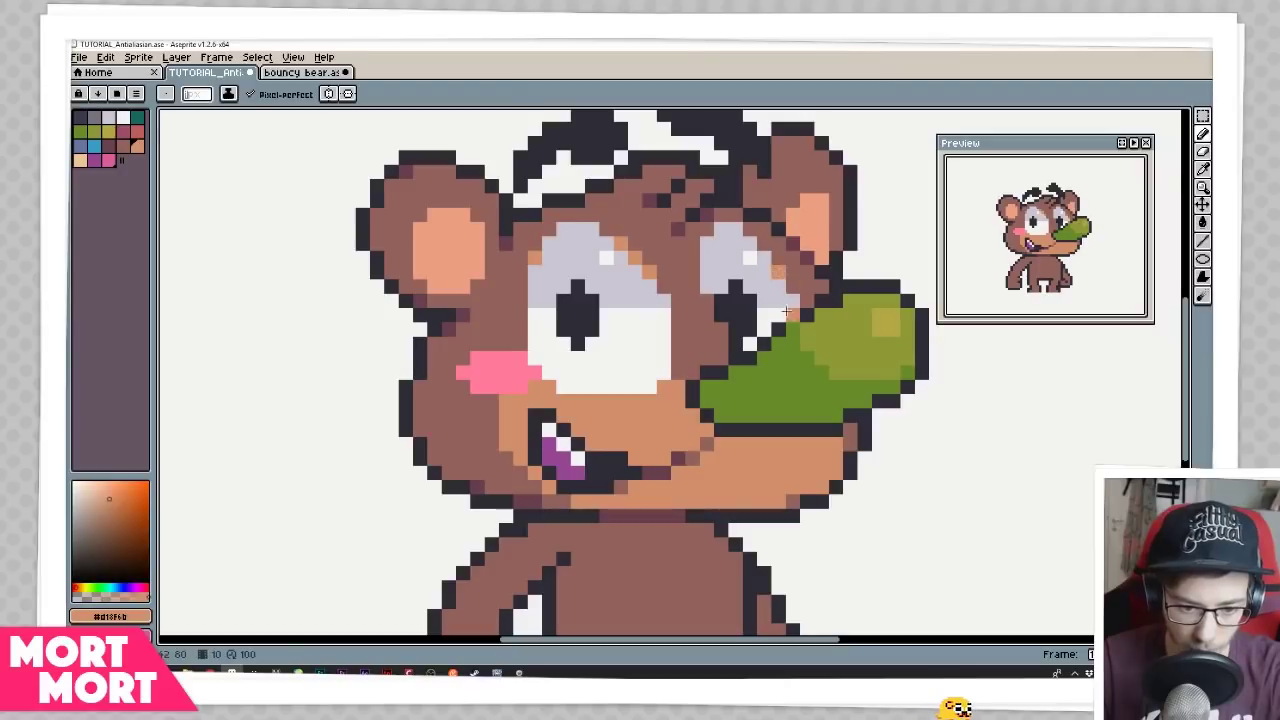
{"action": "left_click", "coordinate": [792, 301]}
{"action": "key", "text": "ctrl+z"}
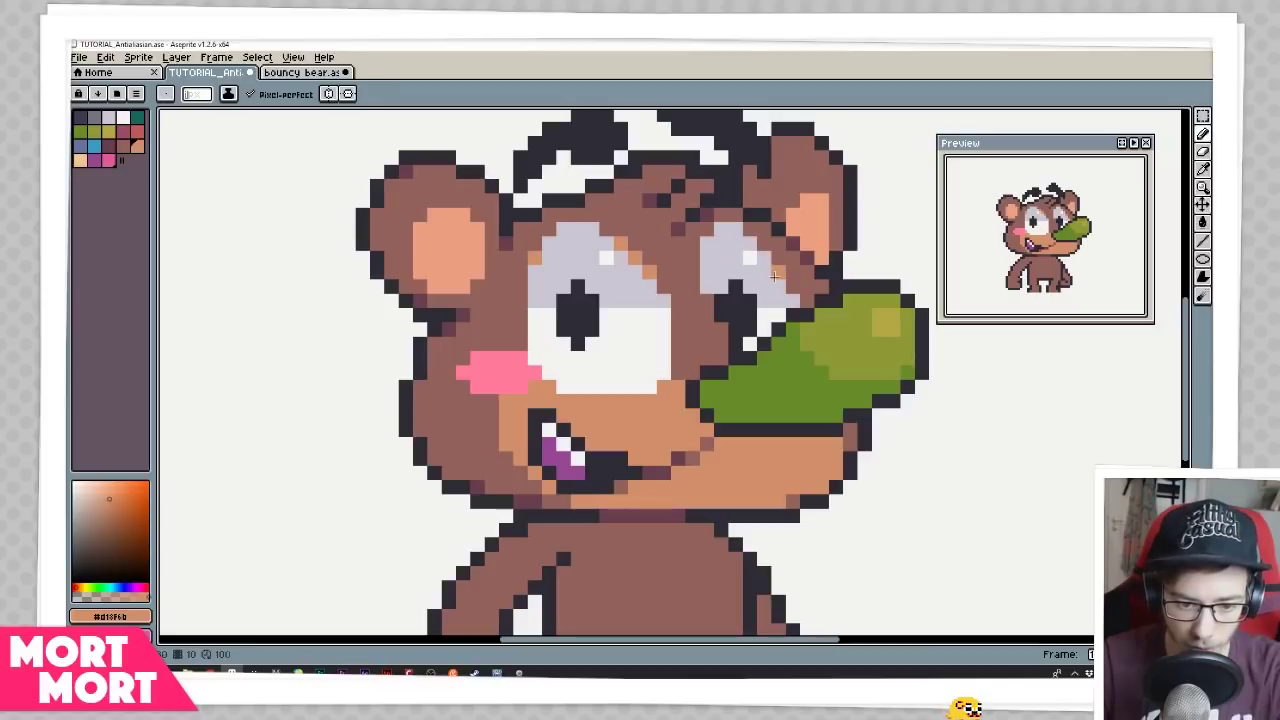
{"action": "scroll", "coordinate": [773, 276], "scroll_direction": "down", "scroll_amount": 1}
{"action": "scroll", "coordinate": [777, 344], "scroll_direction": "up", "scroll_amount": 1}
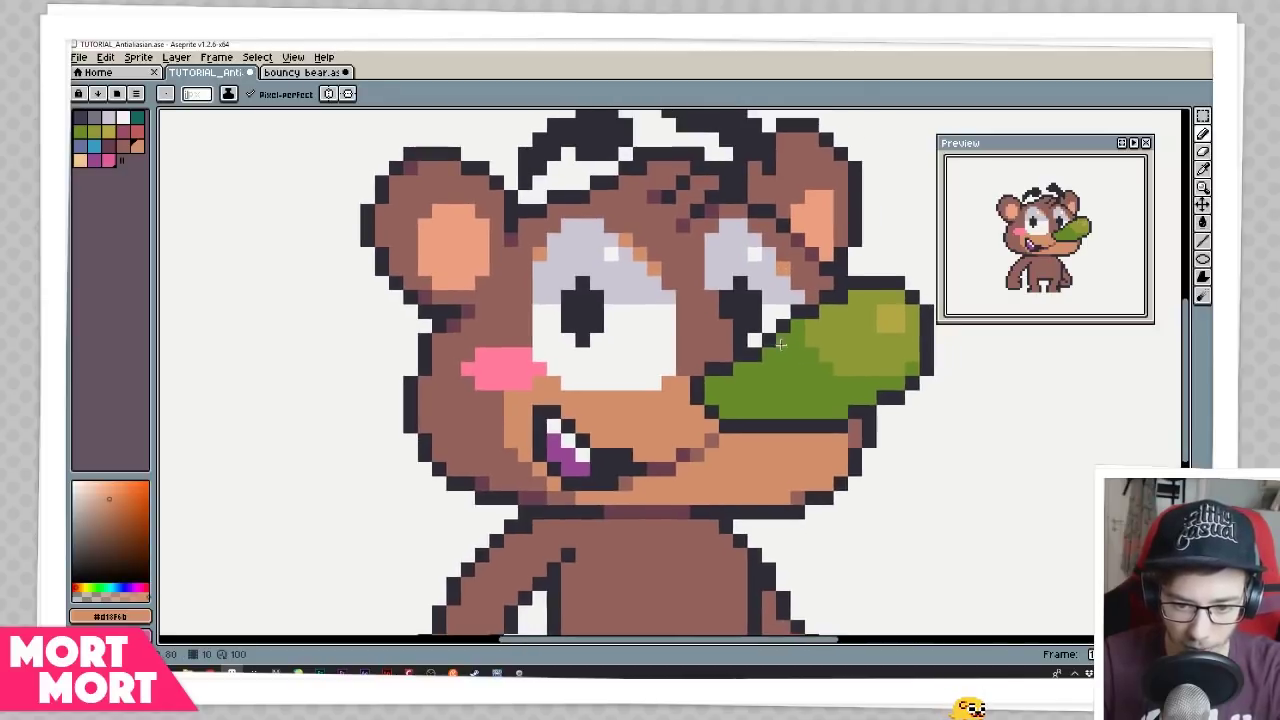
{"action": "left_click_drag", "start_coordinate": [780, 327], "coordinate": [766, 324]}
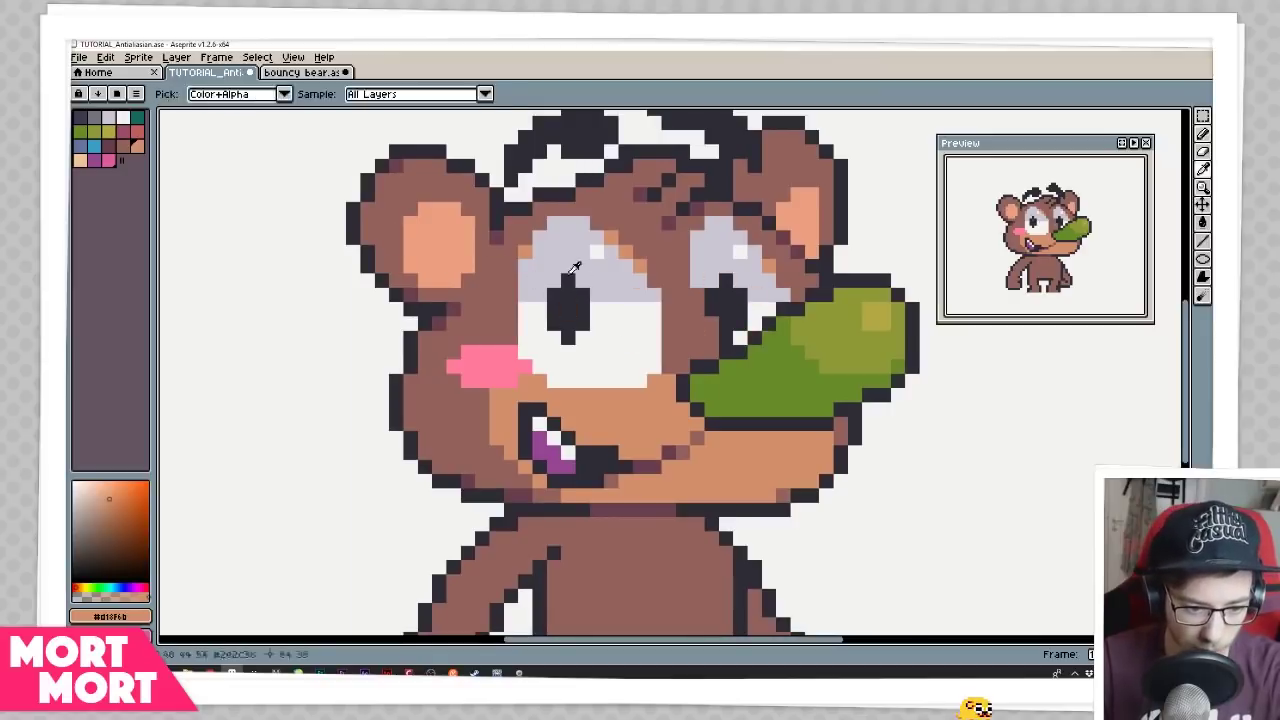
Add light grey (#cac5d1) anti-aliasing pixels beside the bottoms of the pupils and in the lower corners of the larger eye
{"action": "left_click", "coordinate": [576, 262], "text": "alt"}
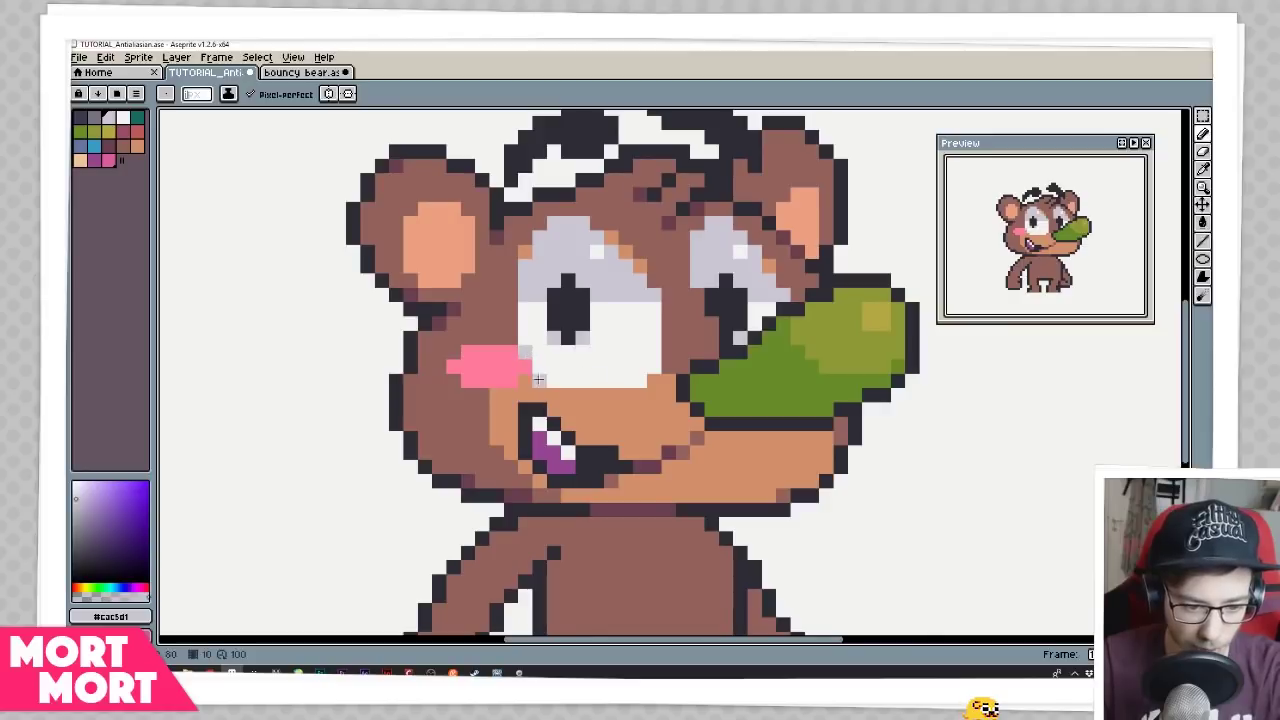
{"action": "left_click", "coordinate": [643, 380]}
{"action": "left_click", "coordinate": [655, 367]}
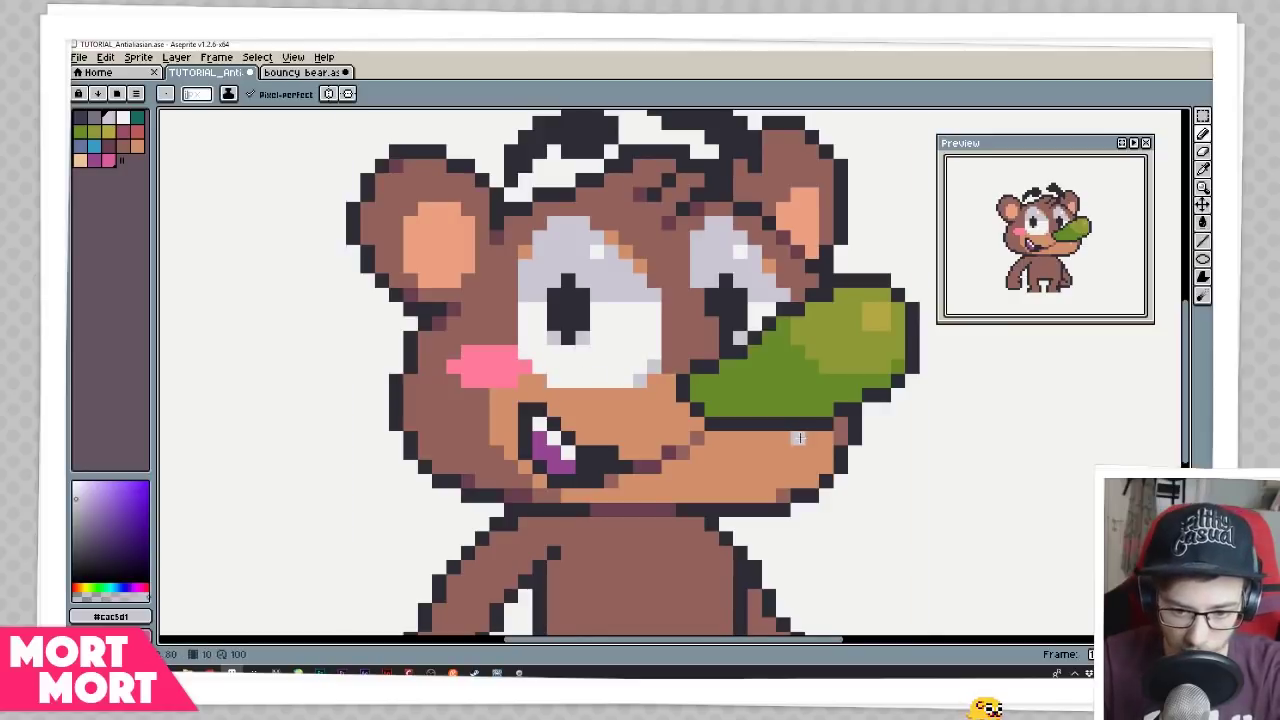
{"action": "left_click", "coordinate": [551, 376]}
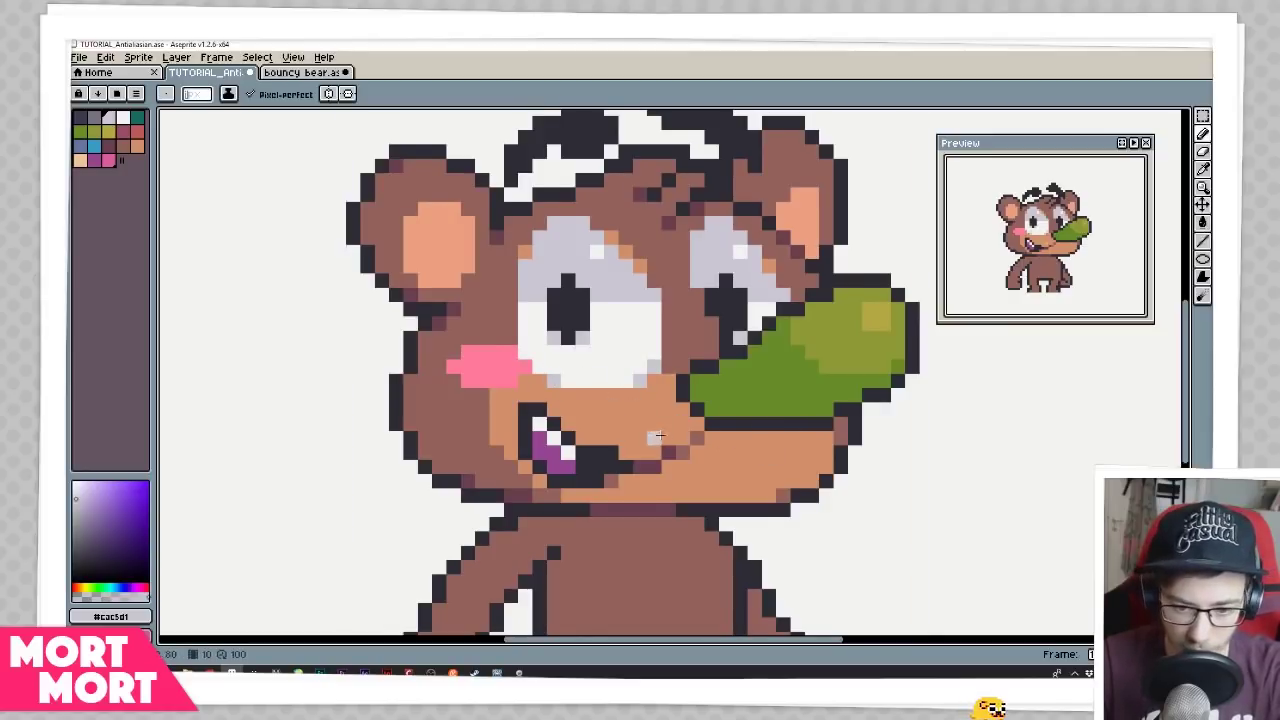
{"action": "left_click_drag", "start_coordinate": [652, 437], "coordinate": [665, 436]}
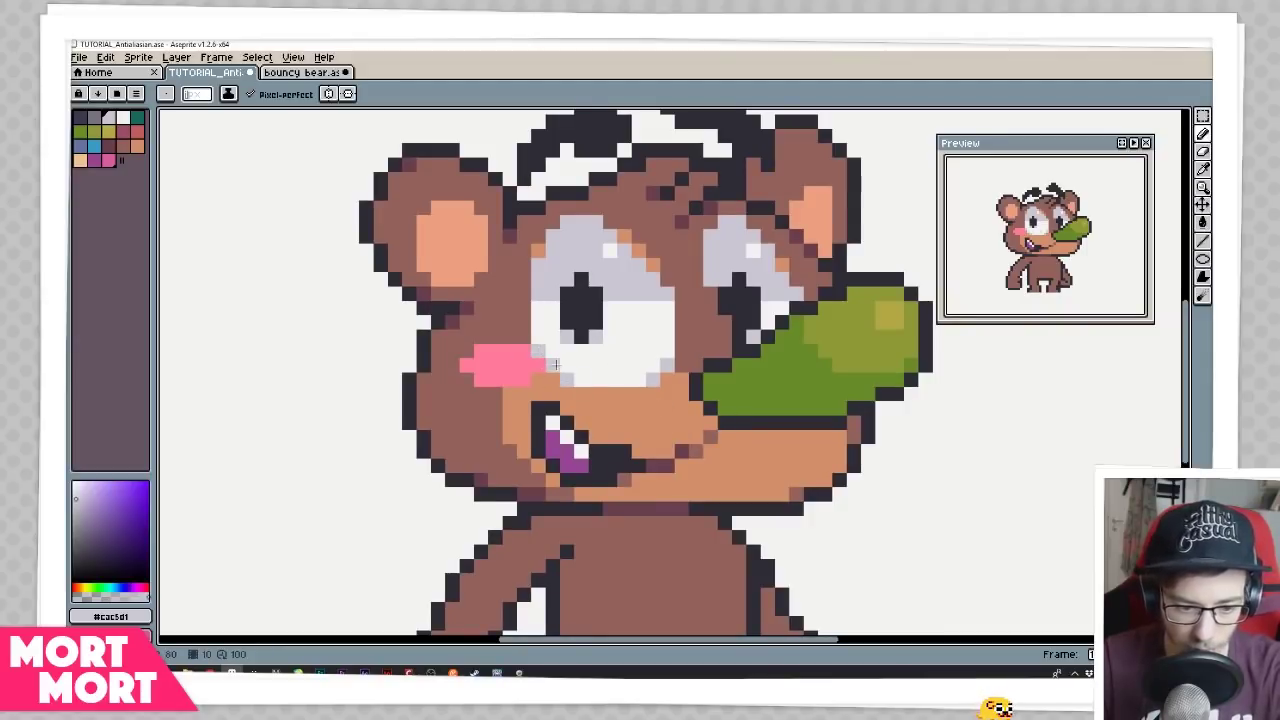
{"action": "left_click_drag", "start_coordinate": [588, 434], "coordinate": [606, 403]}
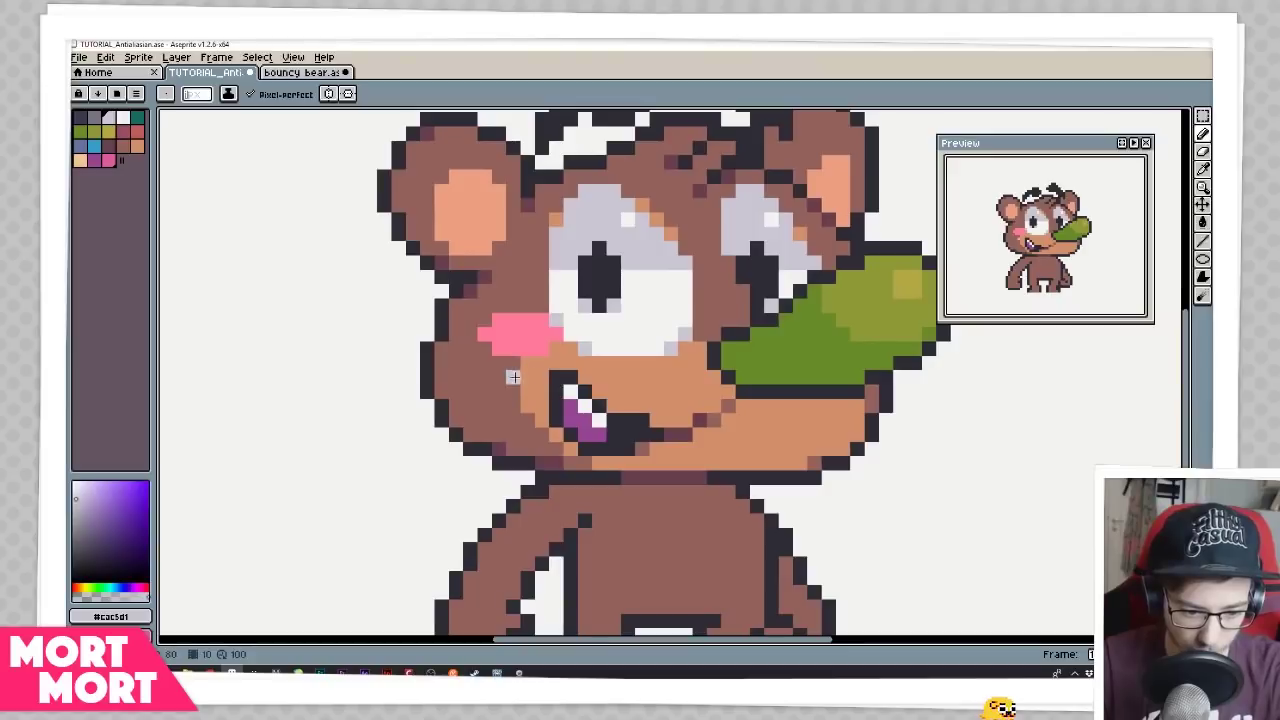
Recolour the tip of the line between the larger arm and the torso with dark maroon, undoing the extra pixel below it
{"action": "key", "text": "alt"}
{"action": "left_click", "coordinate": [507, 436]}
{"action": "key", "text": "b"}
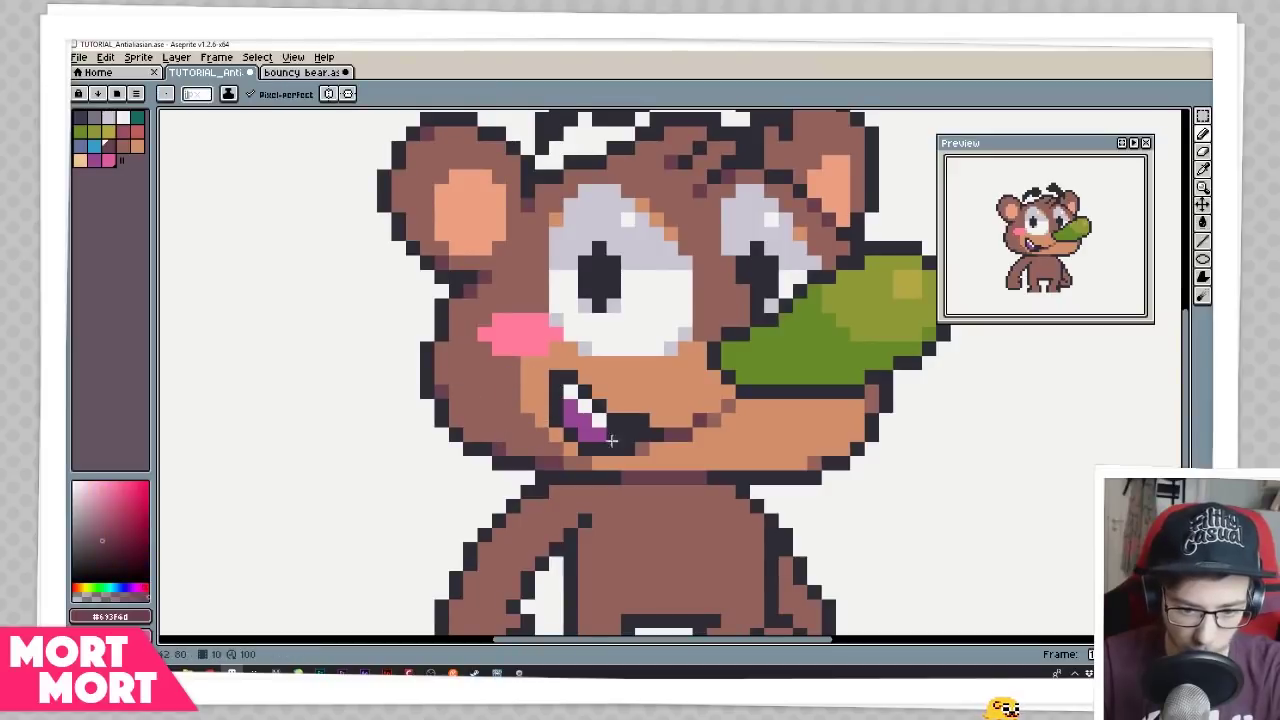
{"action": "scroll", "coordinate": [633, 390], "scroll_direction": "down", "scroll_amount": 4}
{"action": "scroll", "coordinate": [633, 390], "scroll_direction": "down", "scroll_amount": 3}
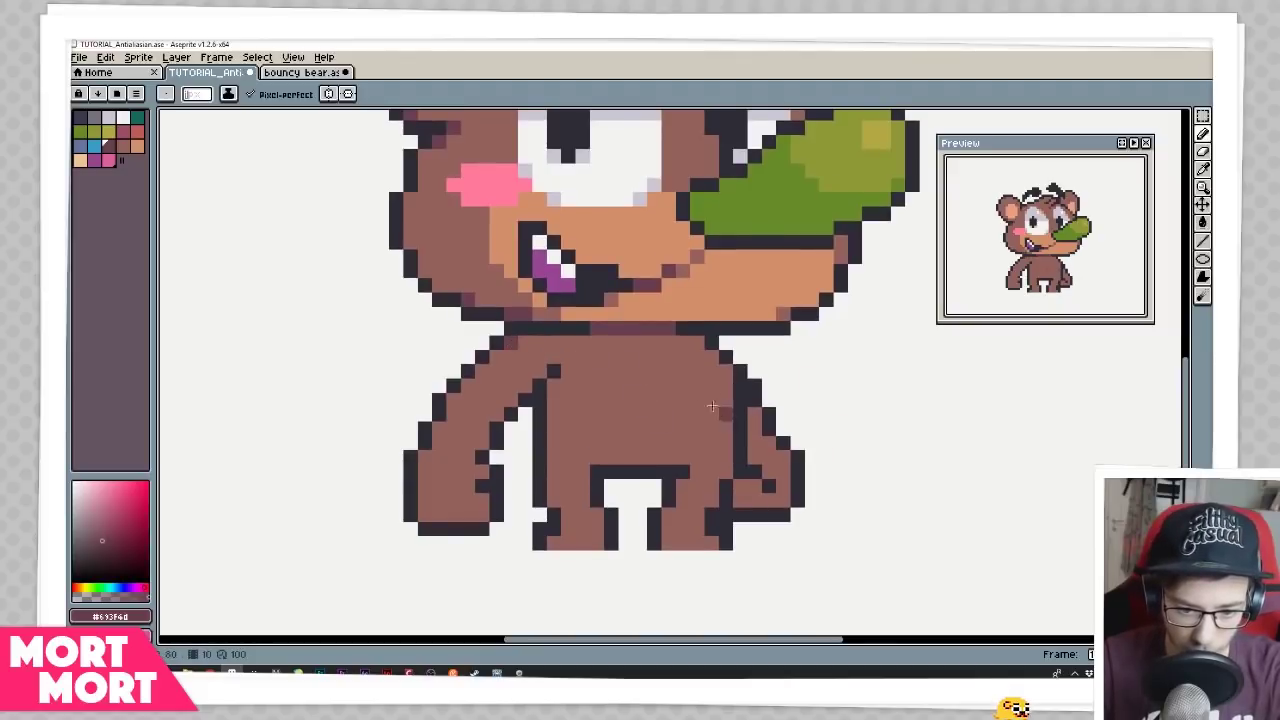
{"action": "key", "text": "v"}
{"action": "key", "text": "b"}
{"action": "key", "text": "ctrl"}
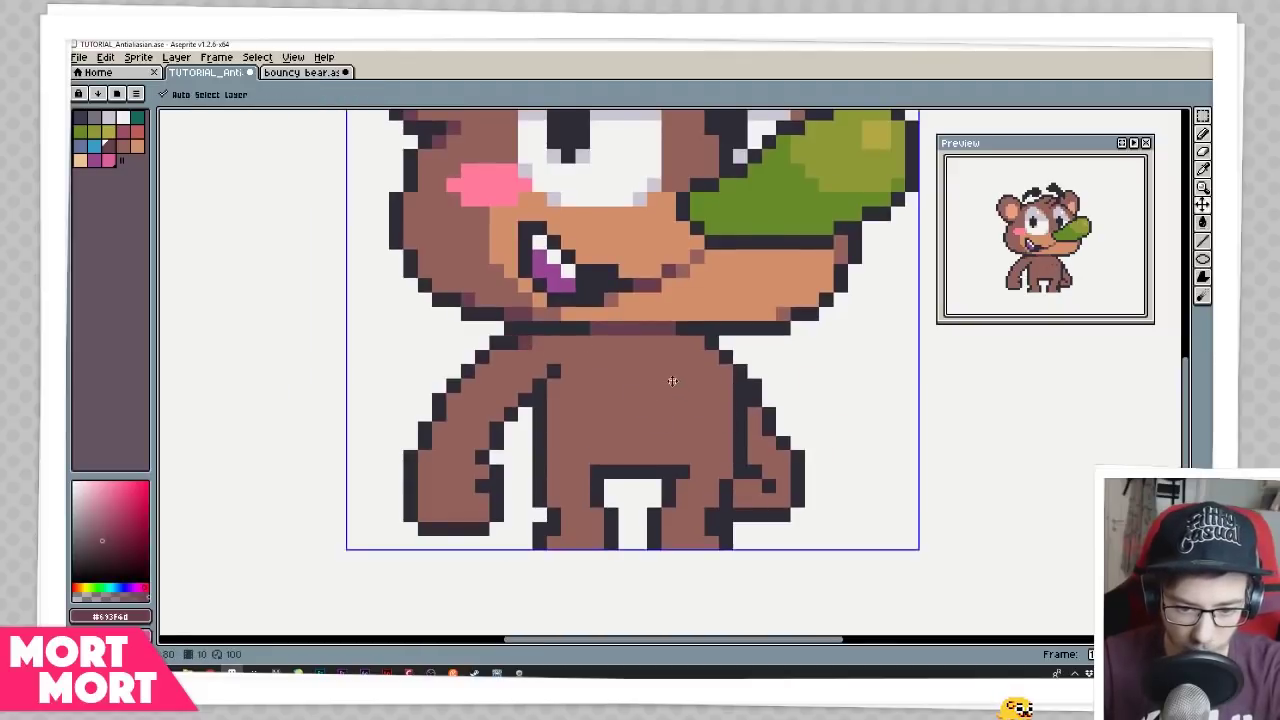
{"action": "left_click", "coordinate": [553, 371]}
{"action": "left_click", "coordinate": [540, 385]}
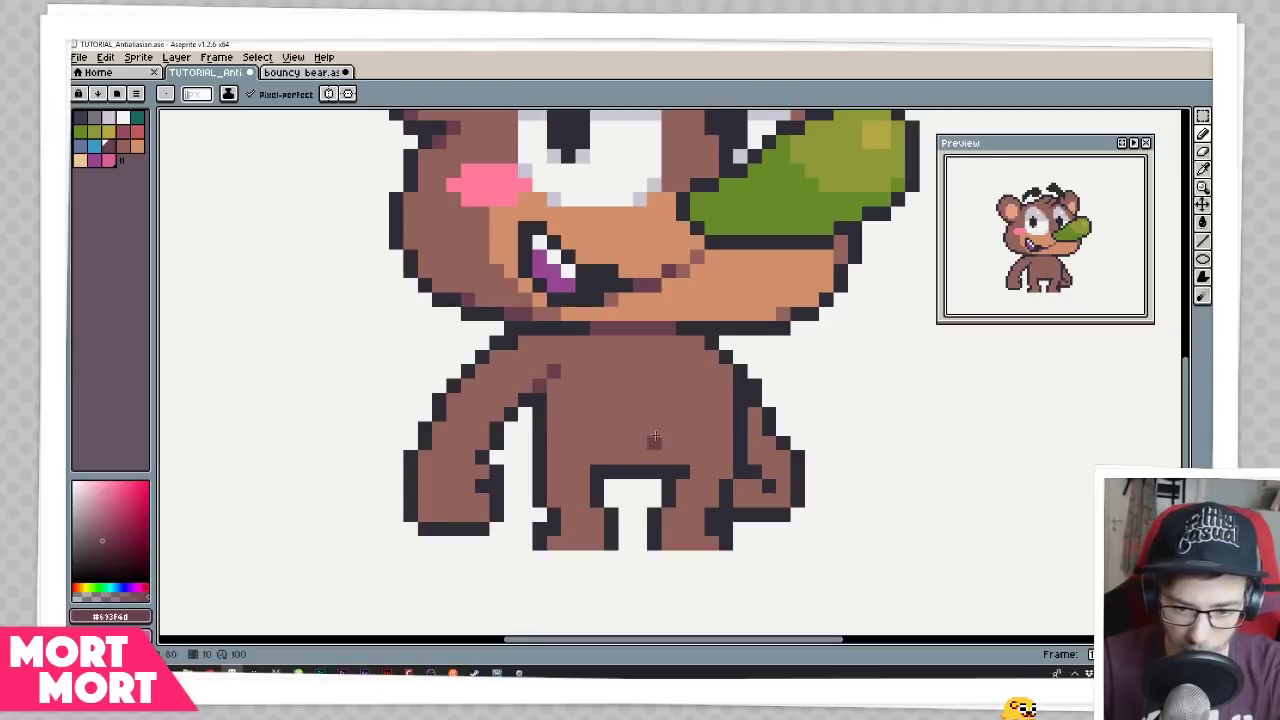
{"action": "key", "text": "ctrl+z"}
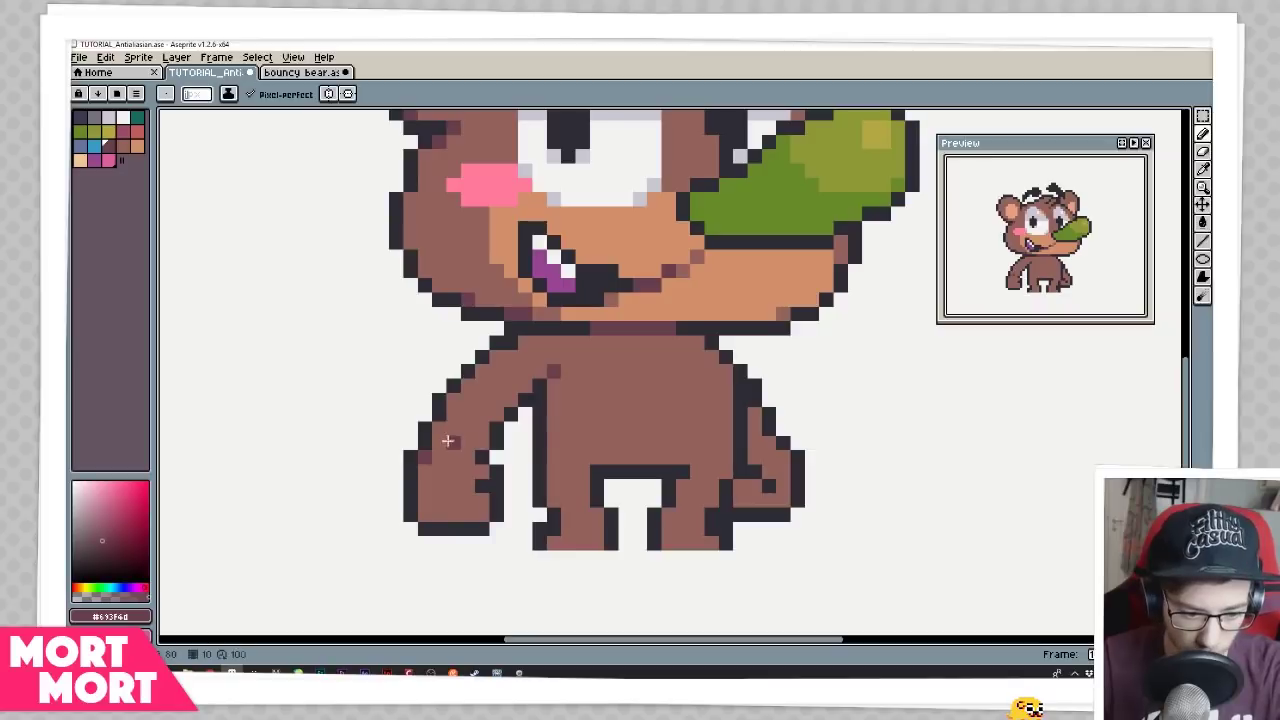
Add dark maroon shading across the larger arm's wrist and both feet, plus anti-aliasing pixels along the leg and torso outlines
{"action": "left_click_drag", "start_coordinate": [452, 442], "coordinate": [426, 457]}
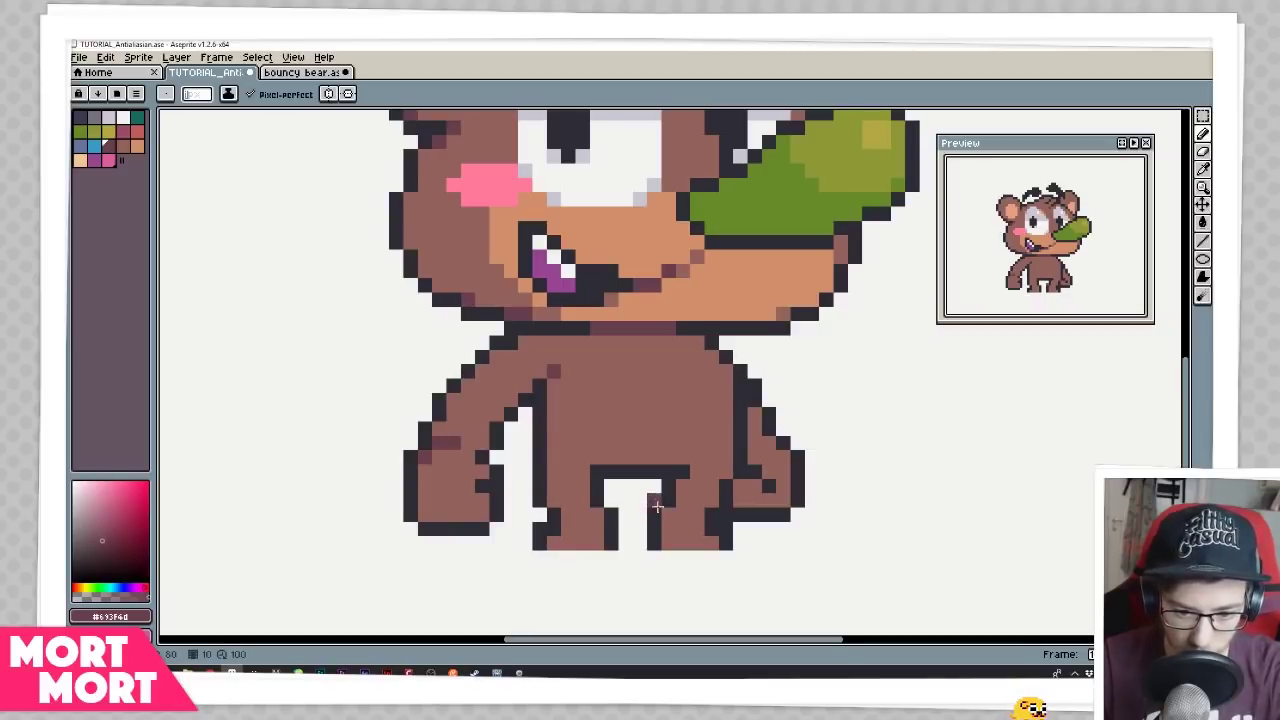
{"action": "left_click_drag", "start_coordinate": [569, 526], "coordinate": [594, 519]}
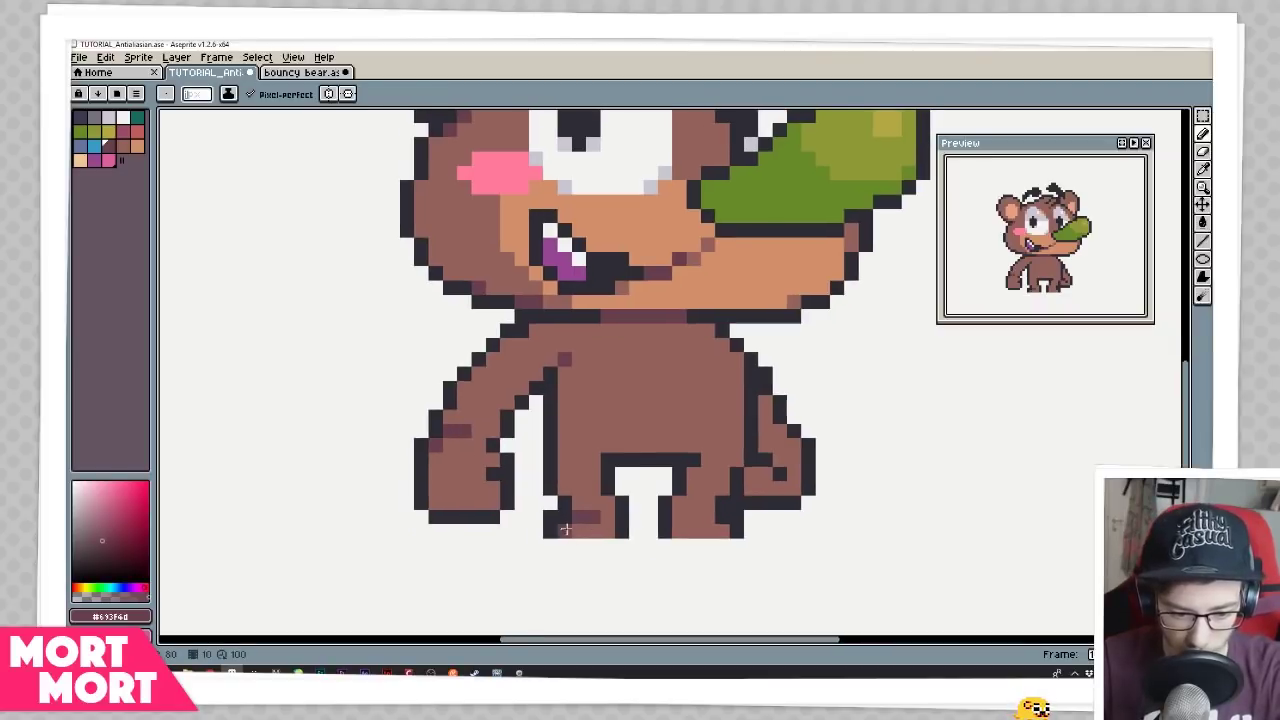
{"action": "left_click", "coordinate": [574, 517], "text": "alt"}
{"action": "left_click_drag", "start_coordinate": [708, 518], "coordinate": [764, 538]}
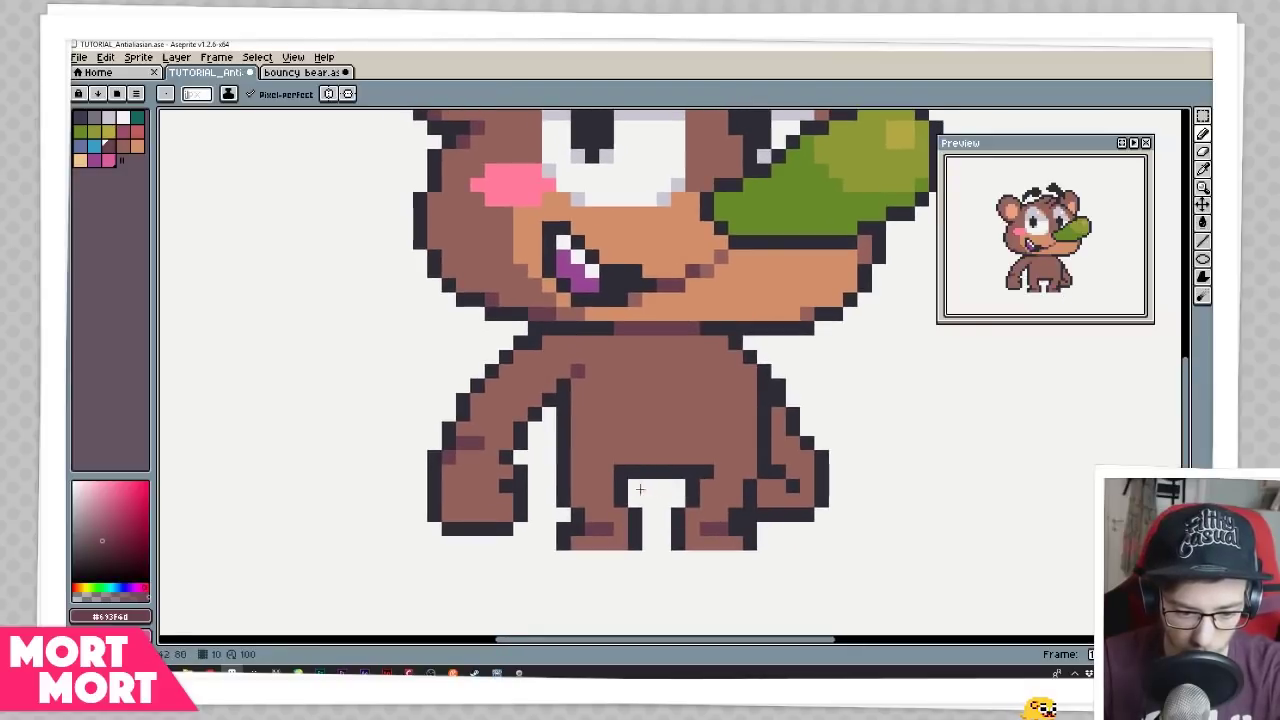
{"action": "left_click", "coordinate": [740, 499]}
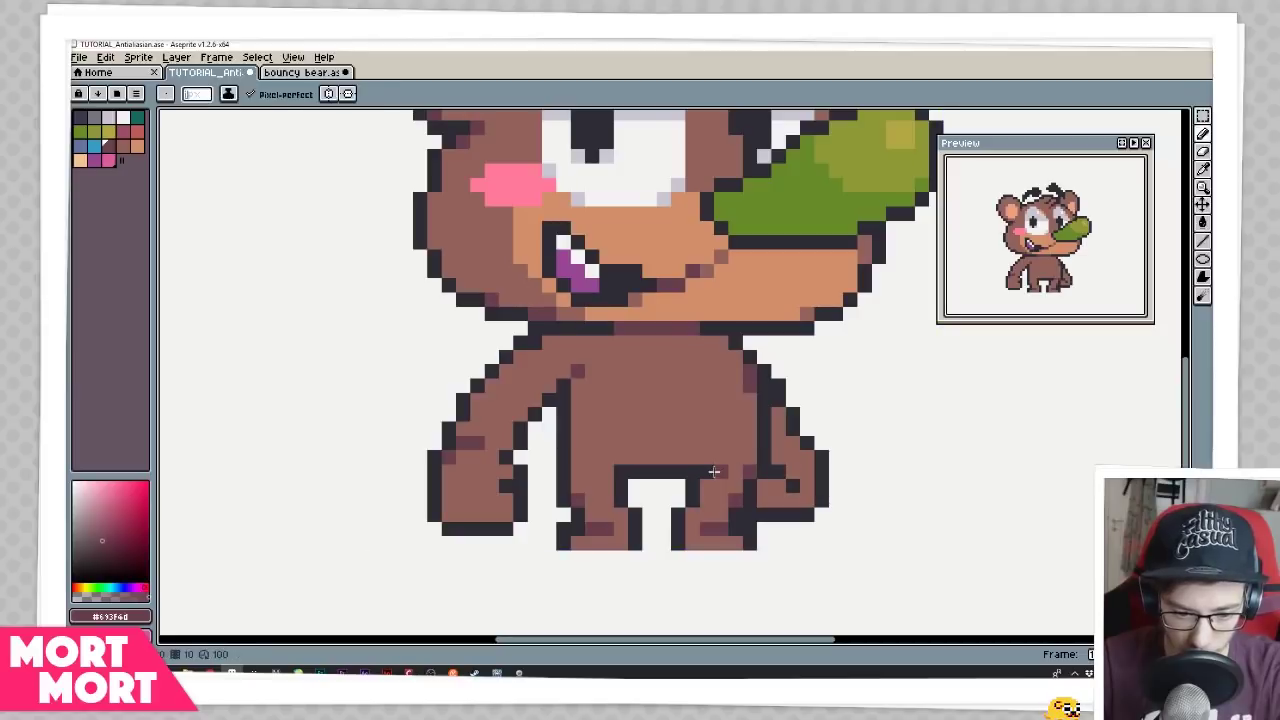
Extend the line above the leg with a dark maroon (#693f4d) pixel and add a single-pixel belly button on the torso
{"action": "left_click", "coordinate": [745, 468], "text": "alt"}
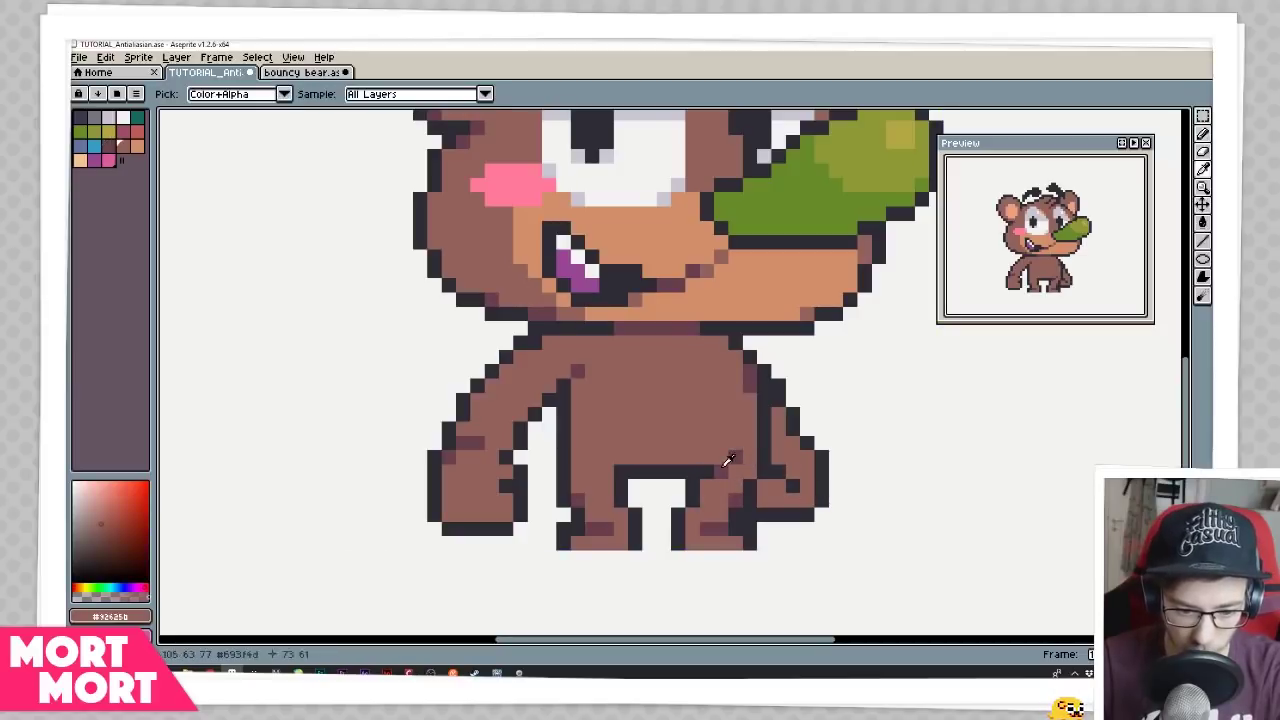
{"action": "left_click", "coordinate": [731, 459], "text": "alt"}
{"action": "left_click", "coordinate": [693, 441]}
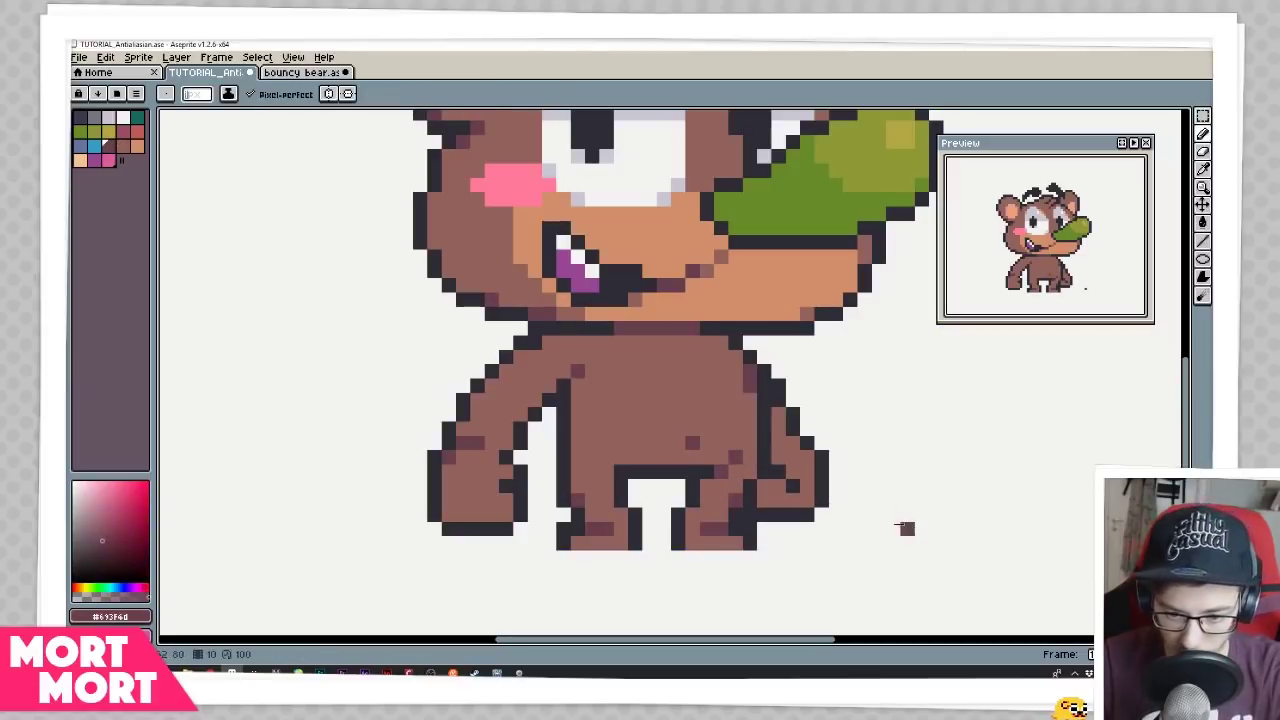
Rework the smaller hand's inner finger lines in dark maroon (#693f4d), adding shading across its wrist and beside the leg
{"action": "key", "text": "g"}
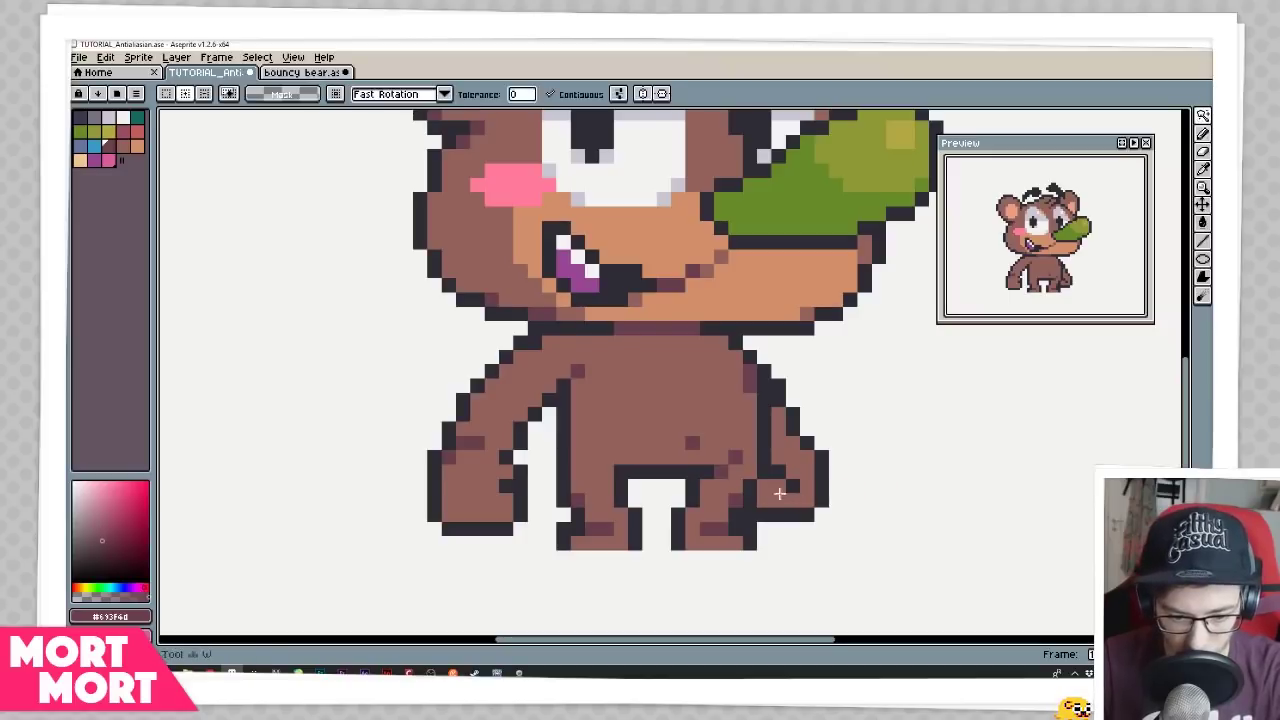
{"action": "left_click", "coordinate": [785, 475]}
{"action": "key", "text": "ctrl+z"}
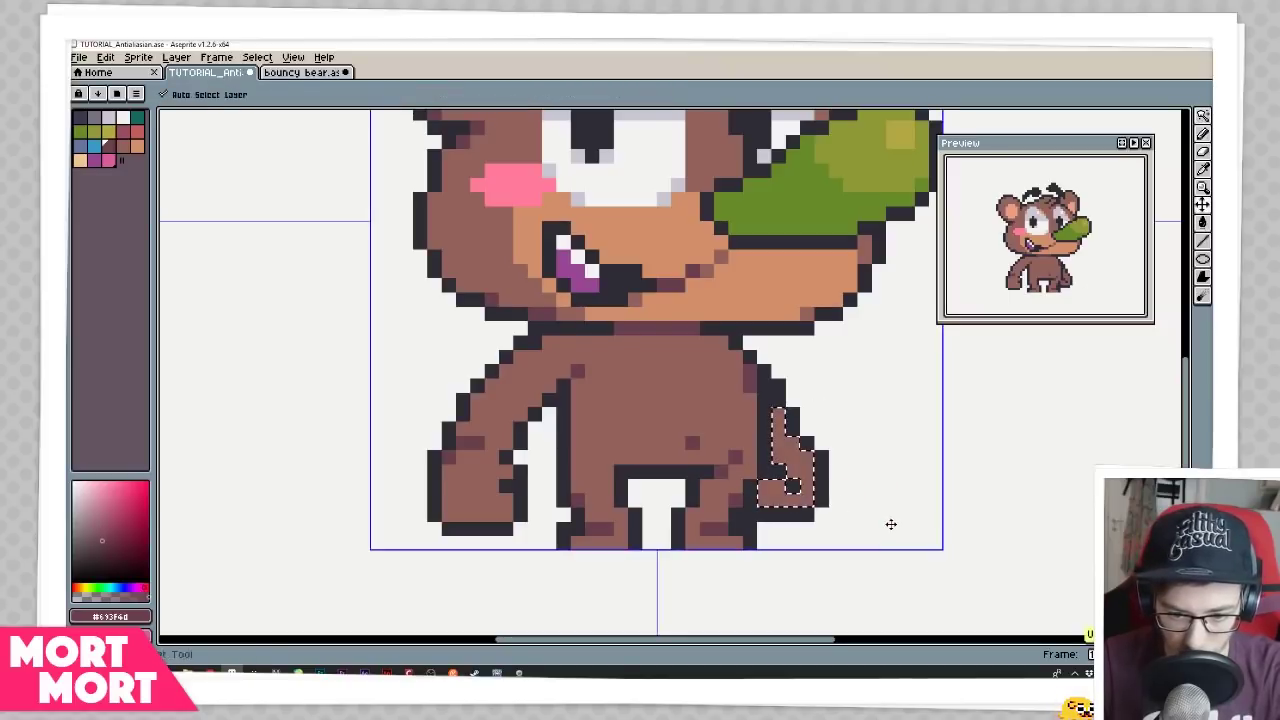
{"action": "key", "text": "b"}
{"action": "left_click_drag", "start_coordinate": [795, 487], "coordinate": [779, 471]}
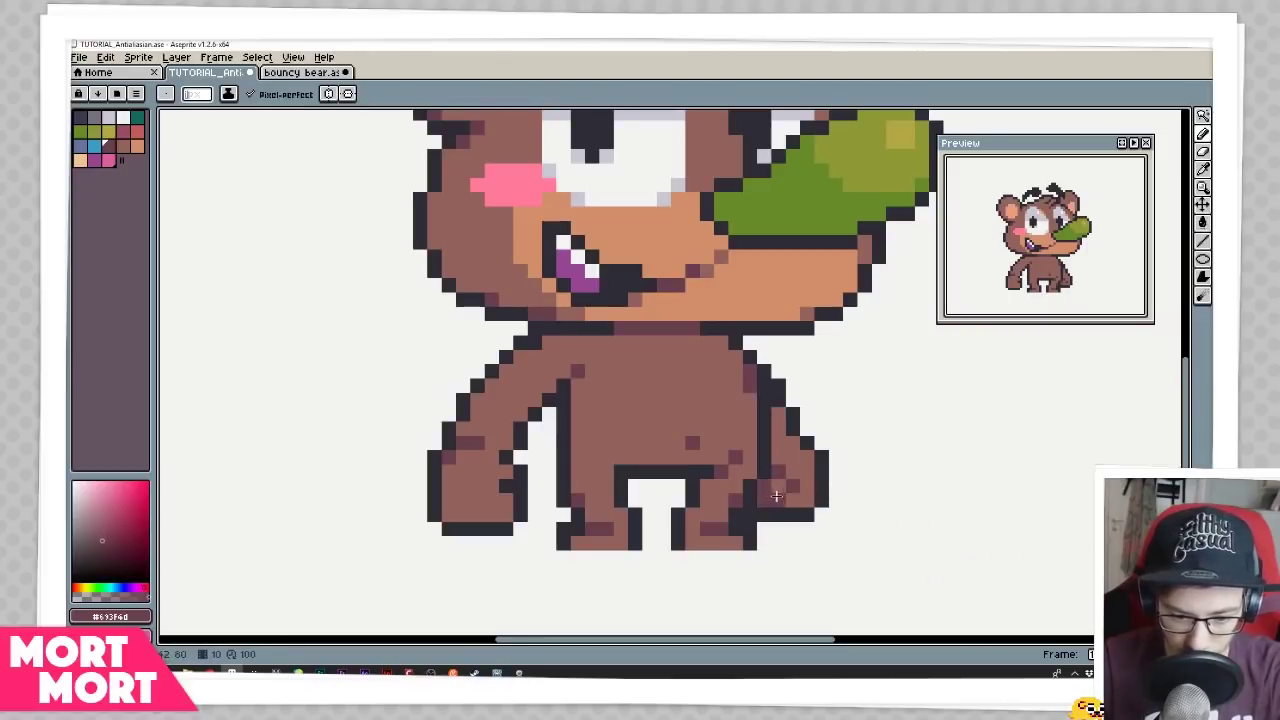
{"action": "key", "text": "alt"}
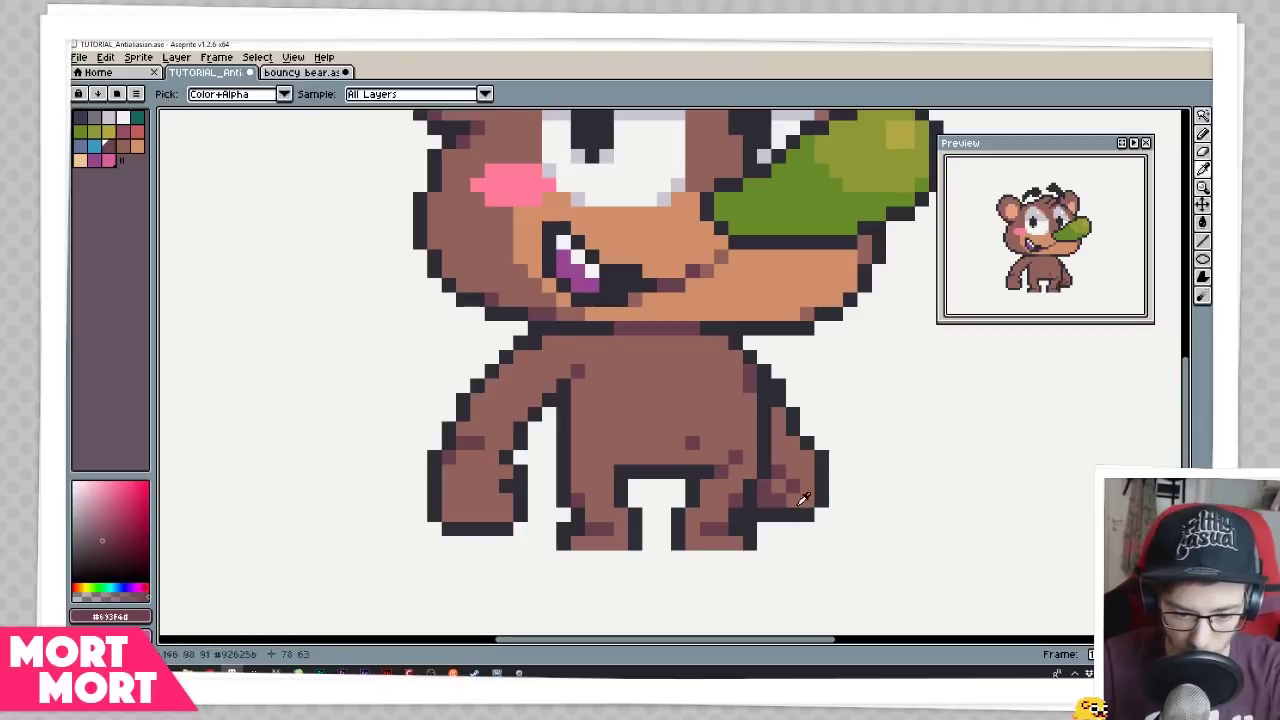
{"action": "left_click", "coordinate": [803, 498], "text": "alt"}
{"action": "left_click", "coordinate": [794, 471]}
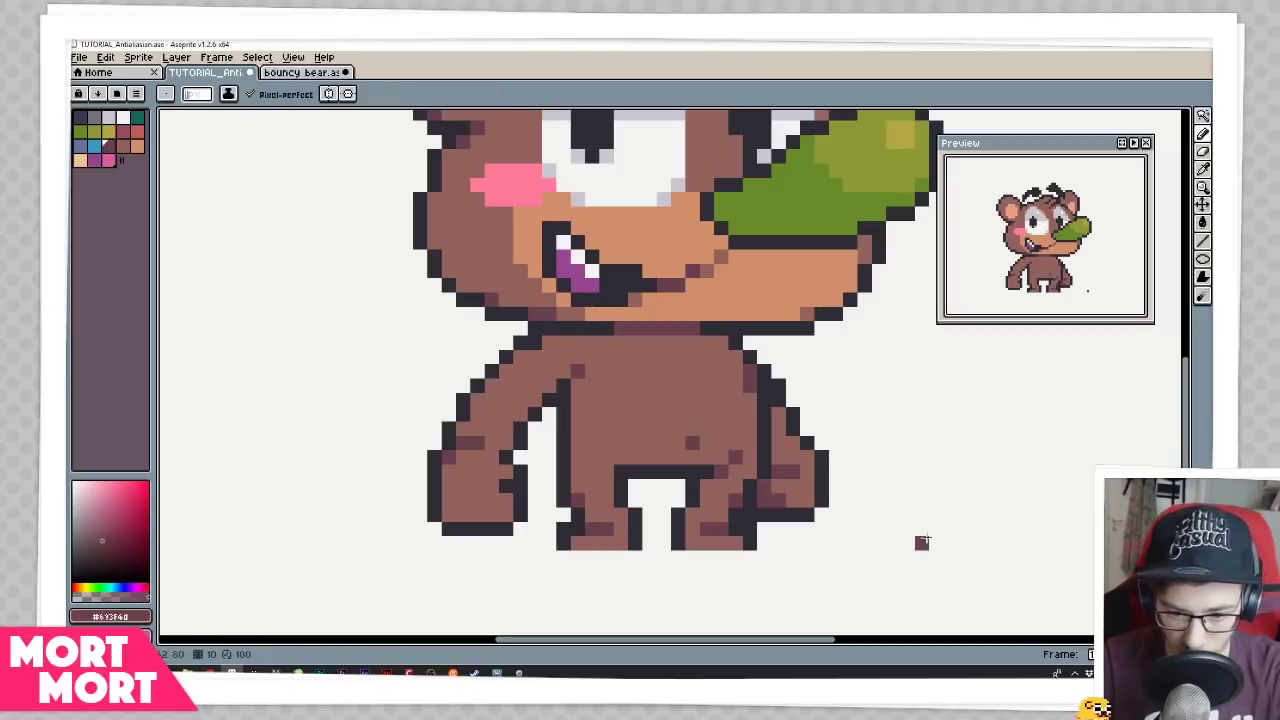
{"action": "left_click_drag", "start_coordinate": [791, 486], "coordinate": [806, 492]}
{"action": "left_click", "coordinate": [772, 500], "text": "alt"}
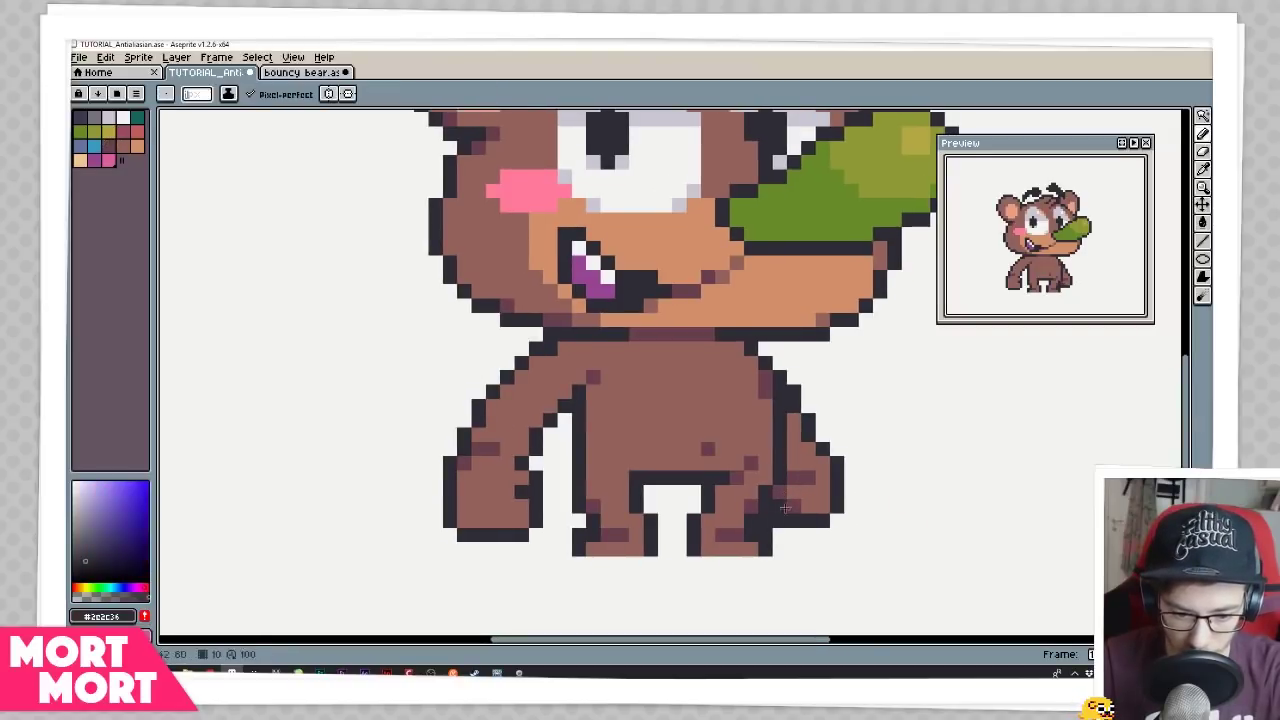
Try an extra dark maroon pixel above the larger arm's crease and a shadow beneath the chin, undoing both
{"action": "key", "text": "alt"}
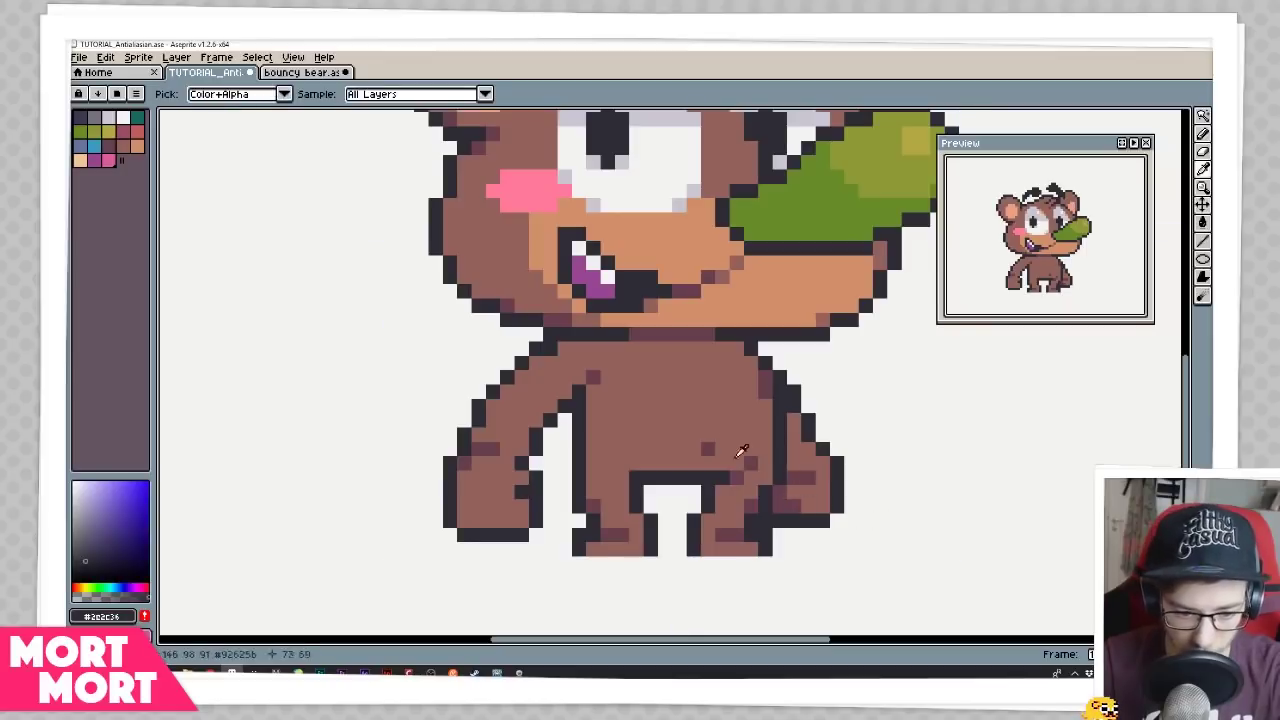
{"action": "left_click_drag", "start_coordinate": [765, 390], "coordinate": [803, 424]}
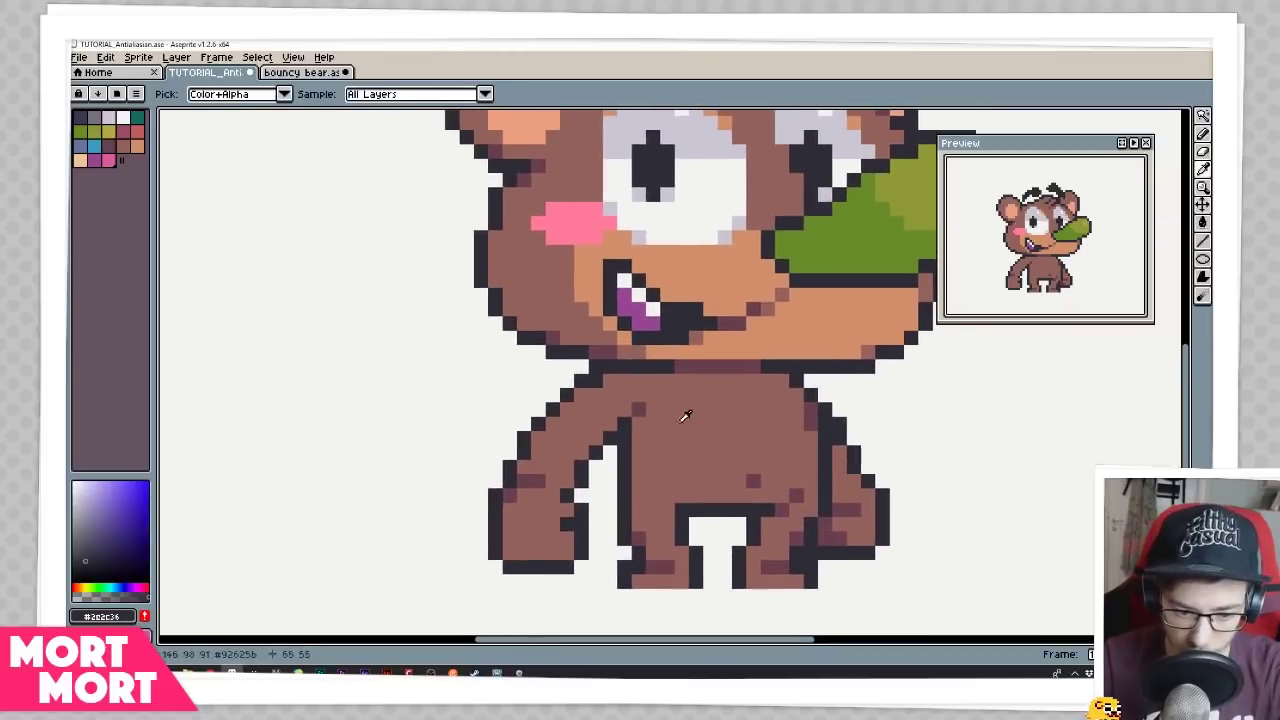
{"action": "left_click", "coordinate": [638, 407], "text": "alt"}
{"action": "left_click", "coordinate": [652, 396]}
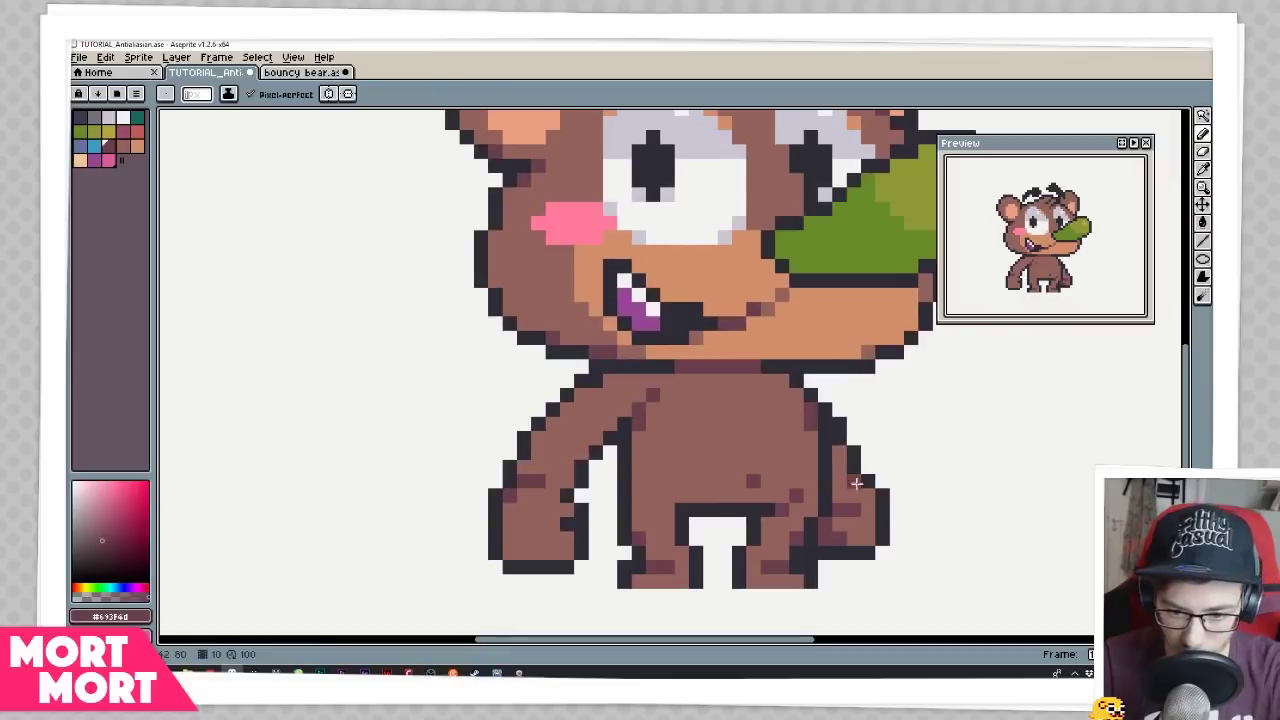
{"action": "key", "text": "ctrl"}
{"action": "scroll", "coordinate": [694, 409], "scroll_direction": "up", "scroll_amount": 1}
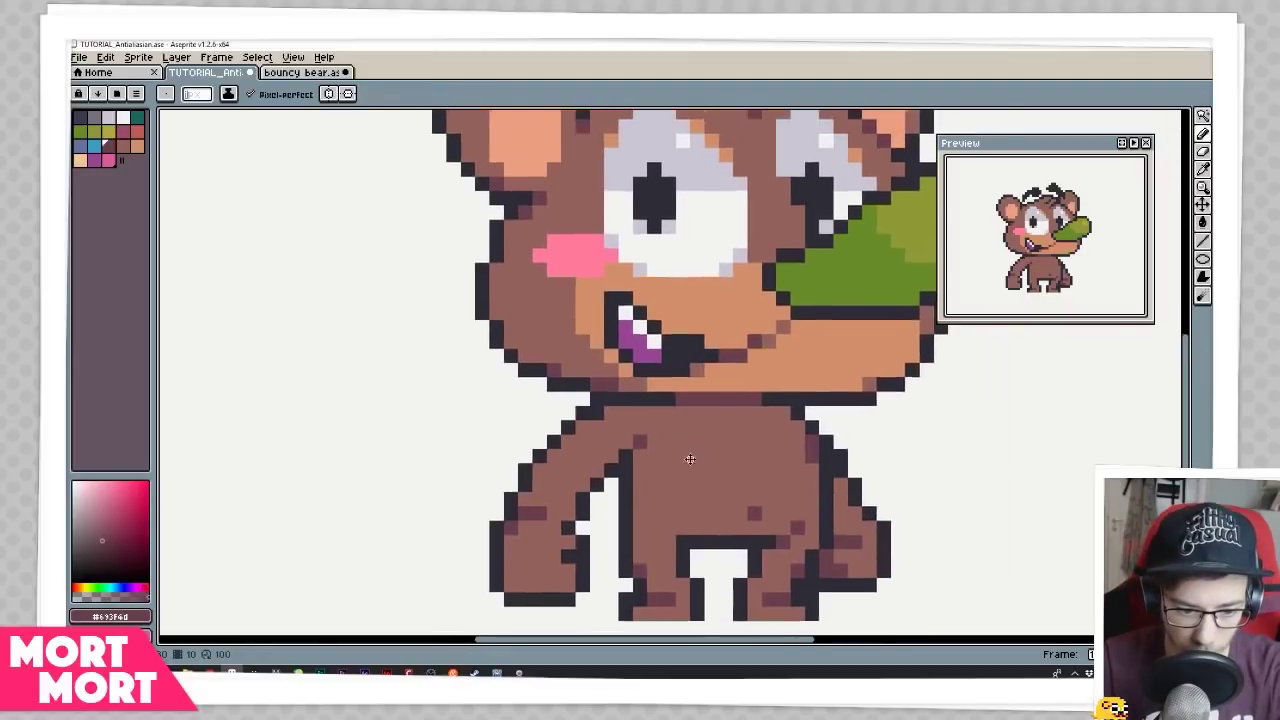
{"action": "mouse_move", "coordinate": [723, 436]}
{"action": "left_mouse_down"}
{"action": "mouse_move", "coordinate": [757, 463]}
{"action": "mouse_move", "coordinate": [634, 486]}
{"action": "mouse_move", "coordinate": [612, 477]}
{"action": "mouse_move", "coordinate": [636, 463]}
{"action": "mouse_move", "coordinate": [620, 483]}
{"action": "mouse_move", "coordinate": [646, 492]}
{"action": "mouse_move", "coordinate": [654, 472]}
{"action": "mouse_move", "coordinate": [724, 460]}
{"action": "mouse_move", "coordinate": [631, 477]}
{"action": "left_mouse_up"}
{"action": "key", "text": "ctrl+z"}
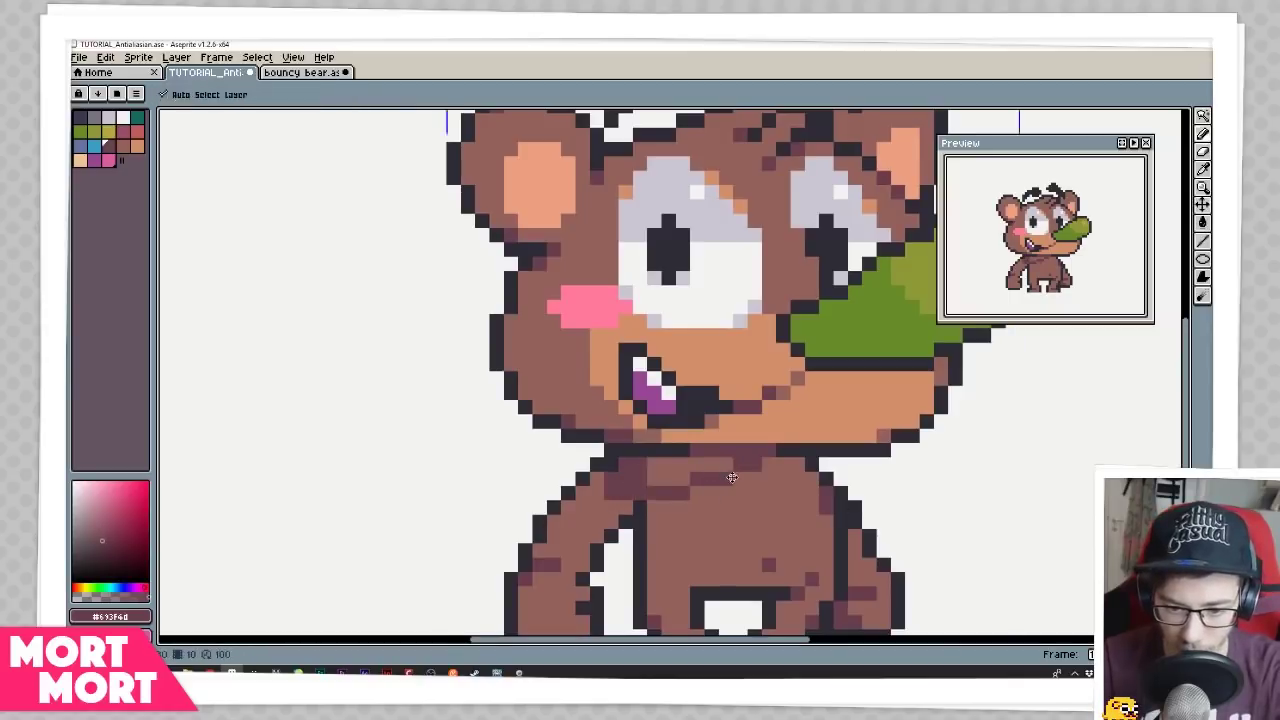
{"action": "key", "text": "ctrl+z"}
Add brown (#92625b) anti-aliasing pixels above and below the thick corner of the mouth where it meets the smile line
{"action": "left_click_drag", "start_coordinate": [790, 463], "coordinate": [780, 509]}
{"action": "left_click_drag", "start_coordinate": [743, 375], "coordinate": [603, 381]}
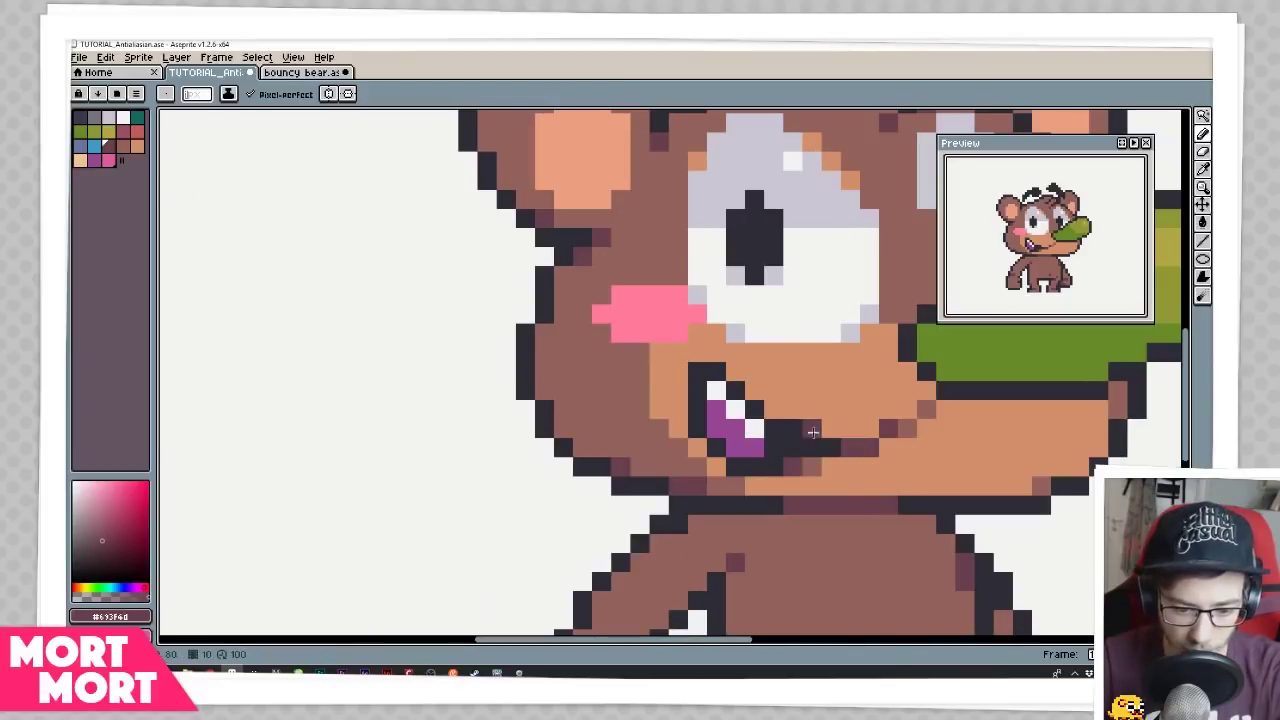
{"action": "left_click", "coordinate": [811, 429]}
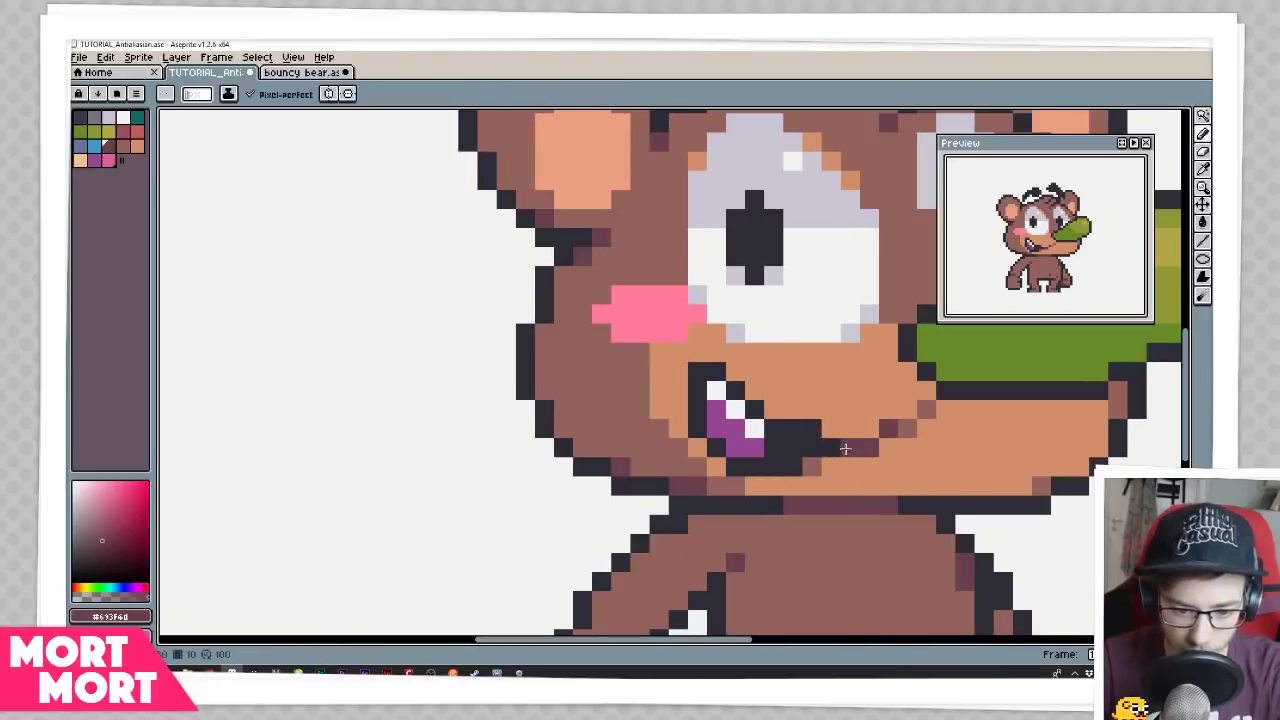
{"action": "left_click", "coordinate": [914, 427], "text": "alt"}
{"action": "scroll", "coordinate": [790, 440], "scroll_direction": "up", "scroll_amount": 1}
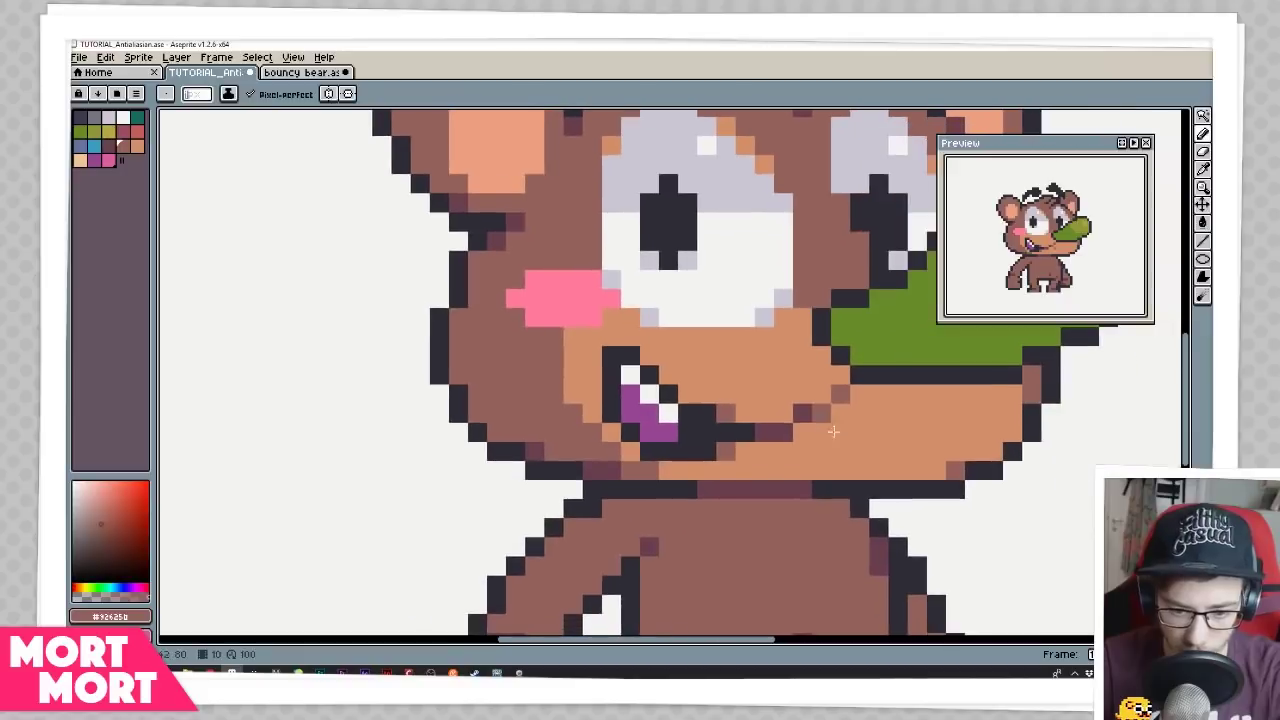
{"action": "scroll", "coordinate": [755, 457], "scroll_direction": "up", "scroll_amount": 1}
{"action": "left_click", "coordinate": [726, 486]}
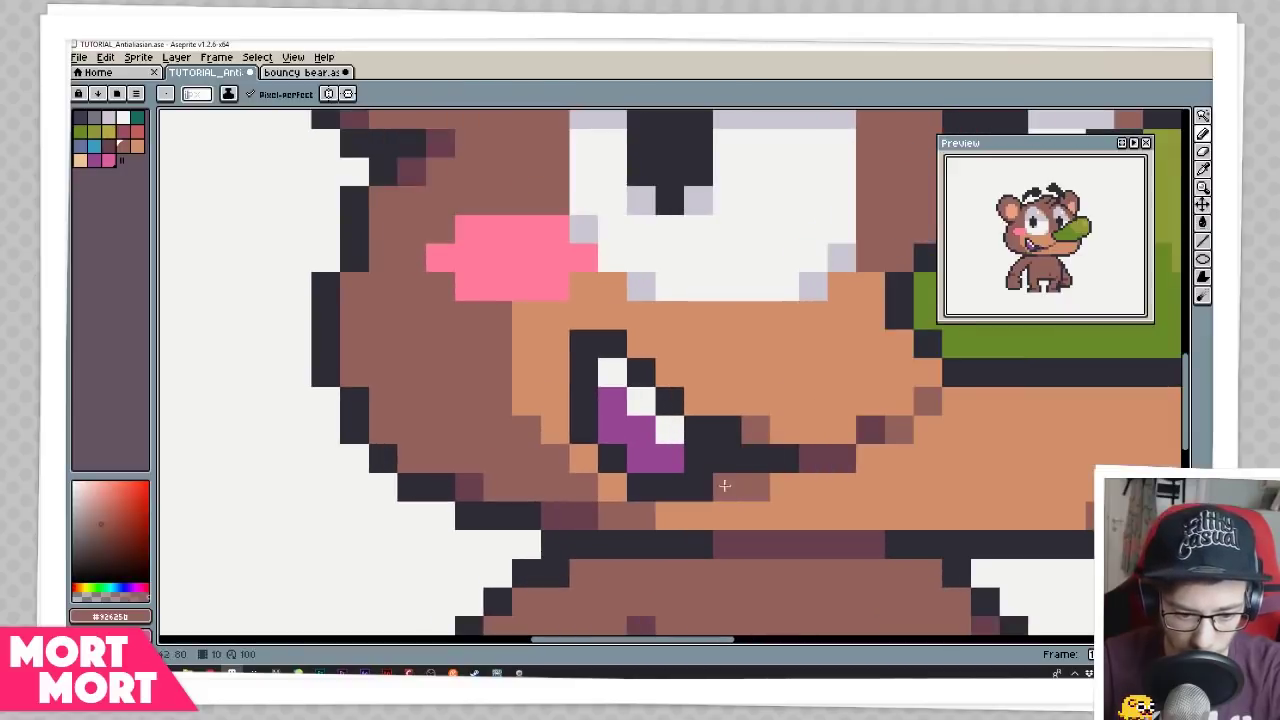
Recolour the mouth's lower edge pixel, its upper outer corner and the start of the smile line in dark maroon (#693f4d)
{"action": "left_click", "coordinate": [832, 456], "text": "alt"}
{"action": "left_click", "coordinate": [726, 486]}
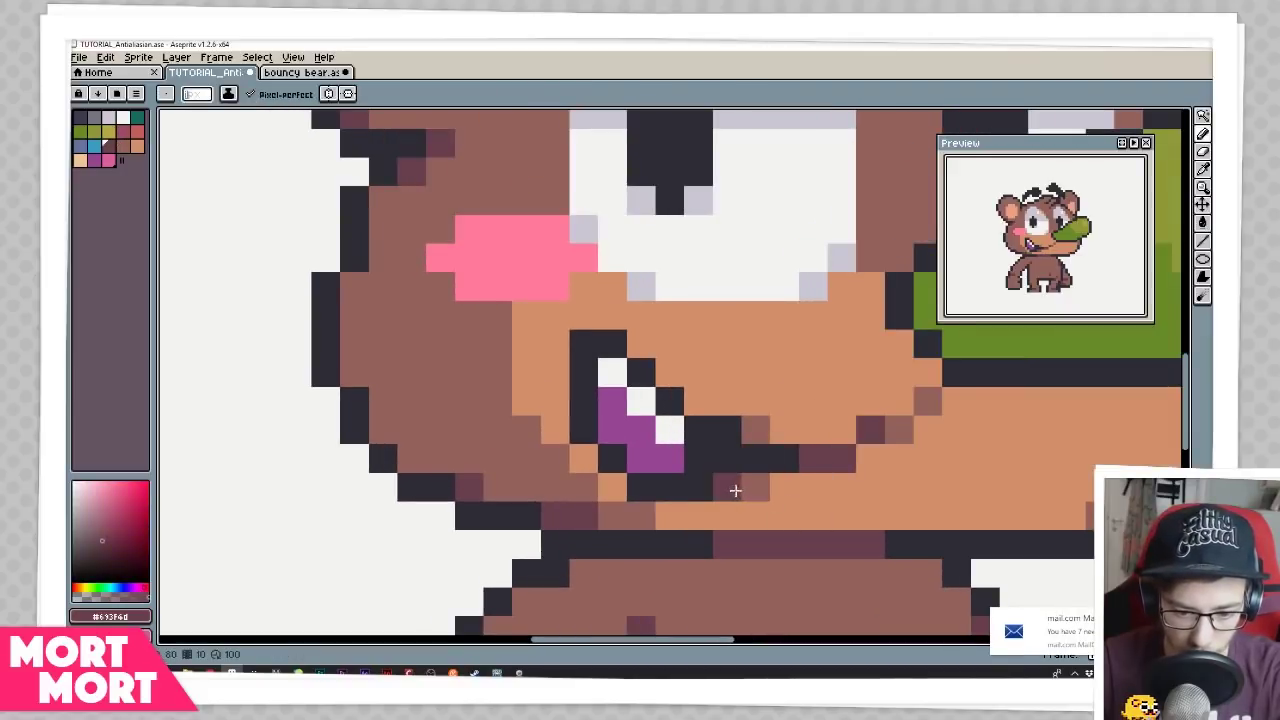
{"action": "left_click", "coordinate": [583, 343]}
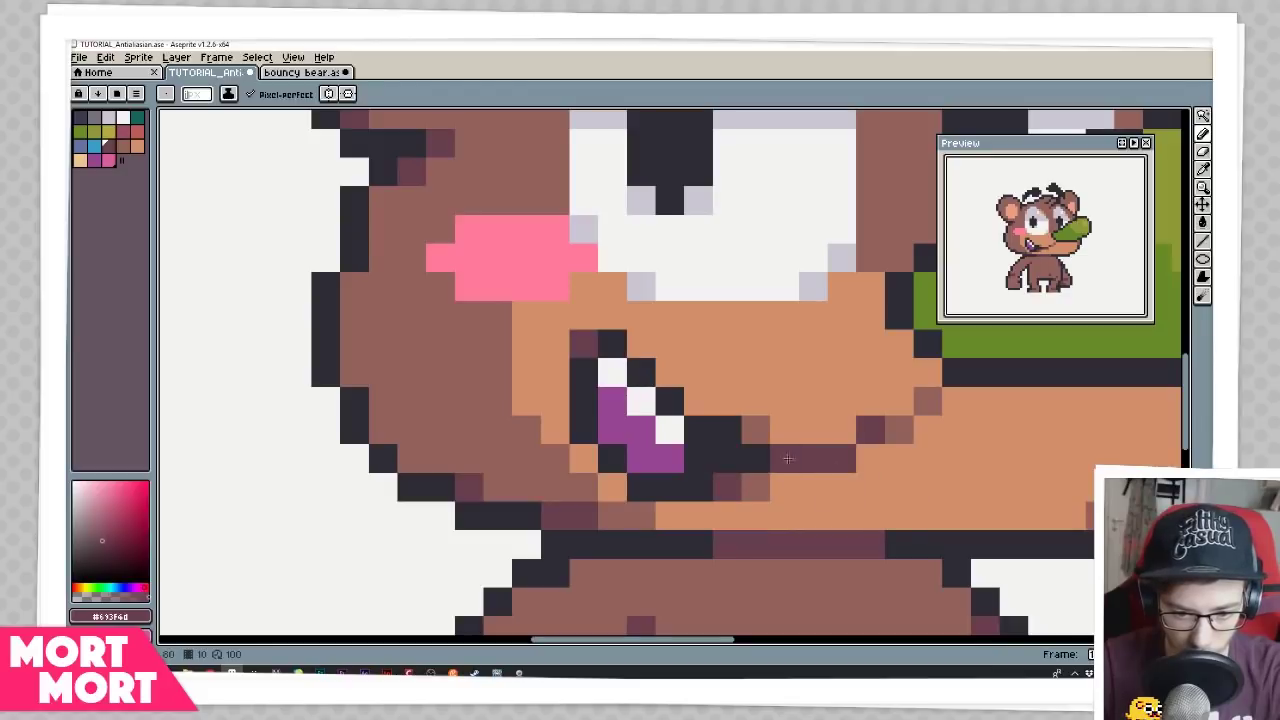
{"action": "left_click_drag", "start_coordinate": [771, 457], "coordinate": [779, 456]}
{"action": "scroll", "coordinate": [570, 407], "scroll_direction": "down", "scroll_amount": 3}
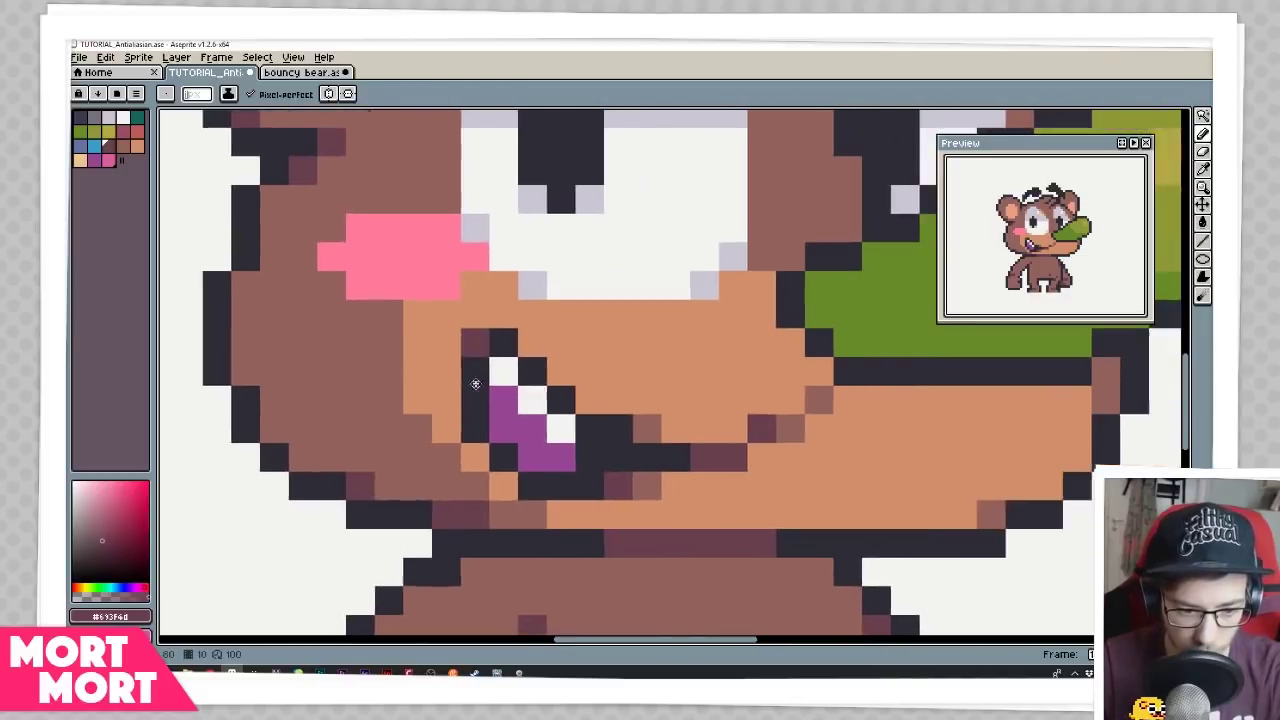
{"action": "scroll", "coordinate": [570, 407], "scroll_direction": "down", "scroll_amount": 2}
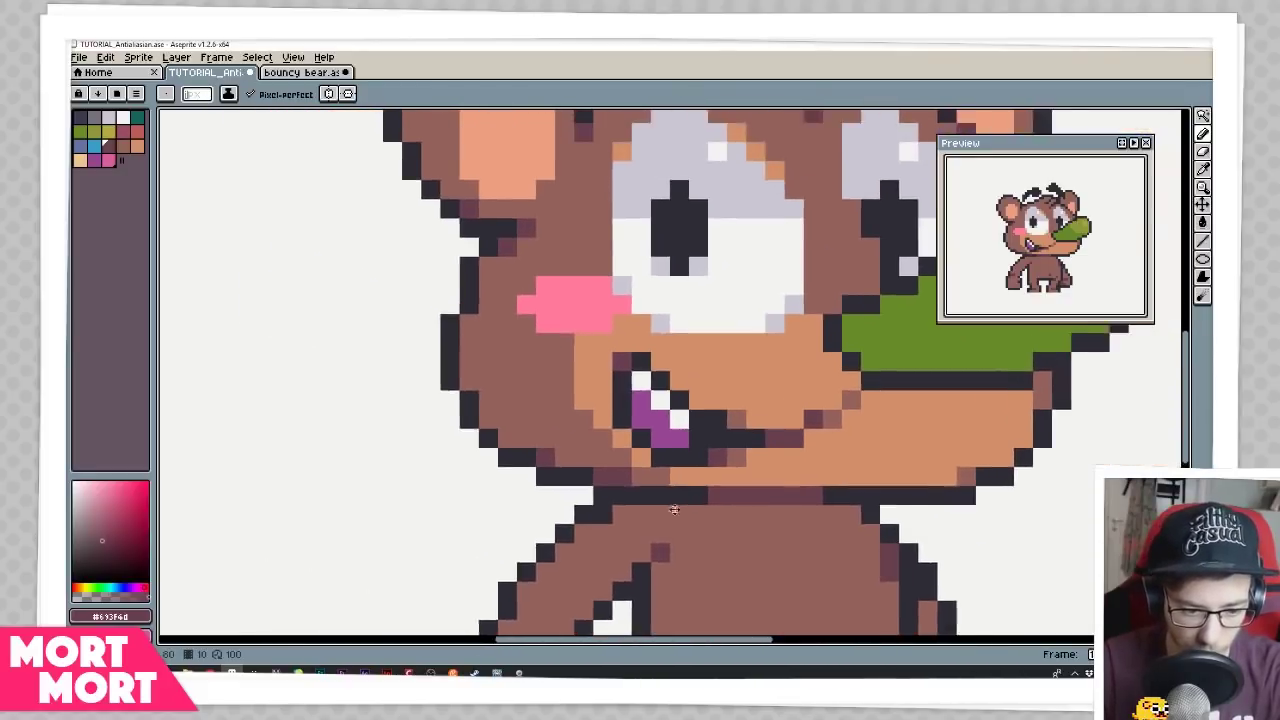
Paint over the dark maroon pixels trailing from the forehead's hair strand with the brown fur colour (#92625b)
{"action": "left_click_drag", "start_coordinate": [771, 460], "coordinate": [749, 503]}
{"action": "left_click_drag", "start_coordinate": [733, 258], "coordinate": [702, 344]}
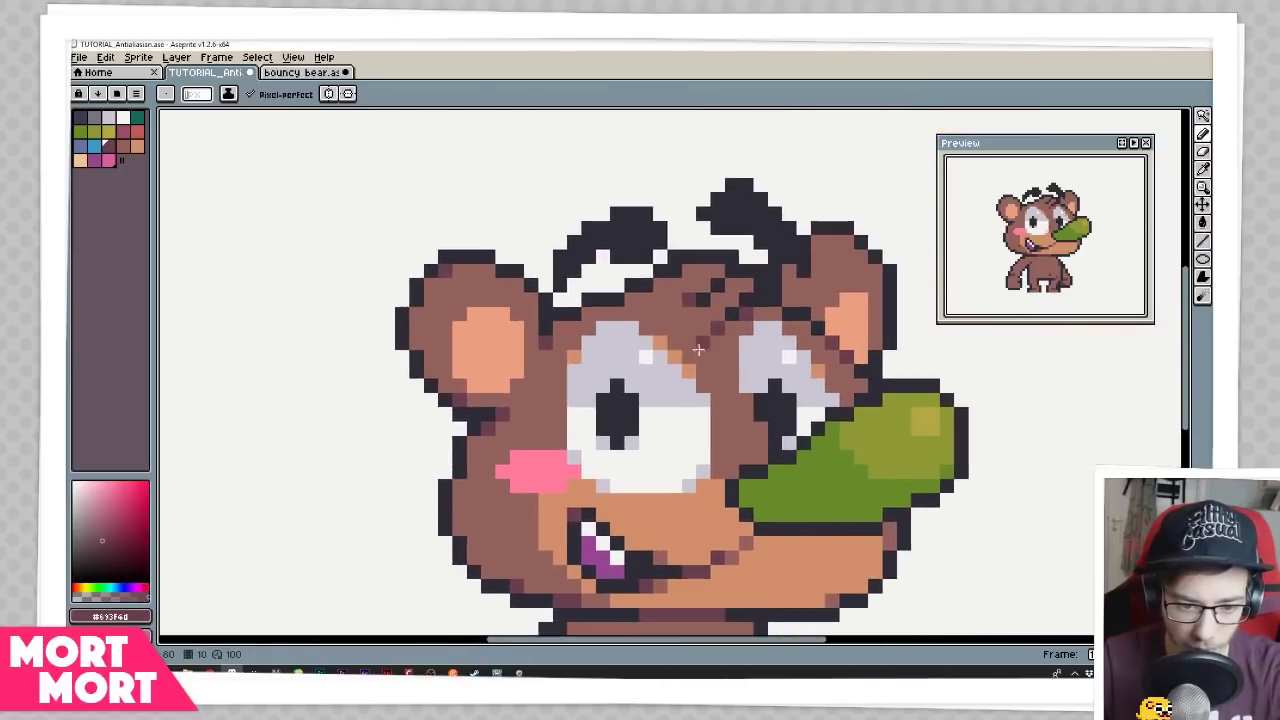
{"action": "left_click", "coordinate": [709, 338], "text": "alt"}
{"action": "left_click", "coordinate": [719, 329]}
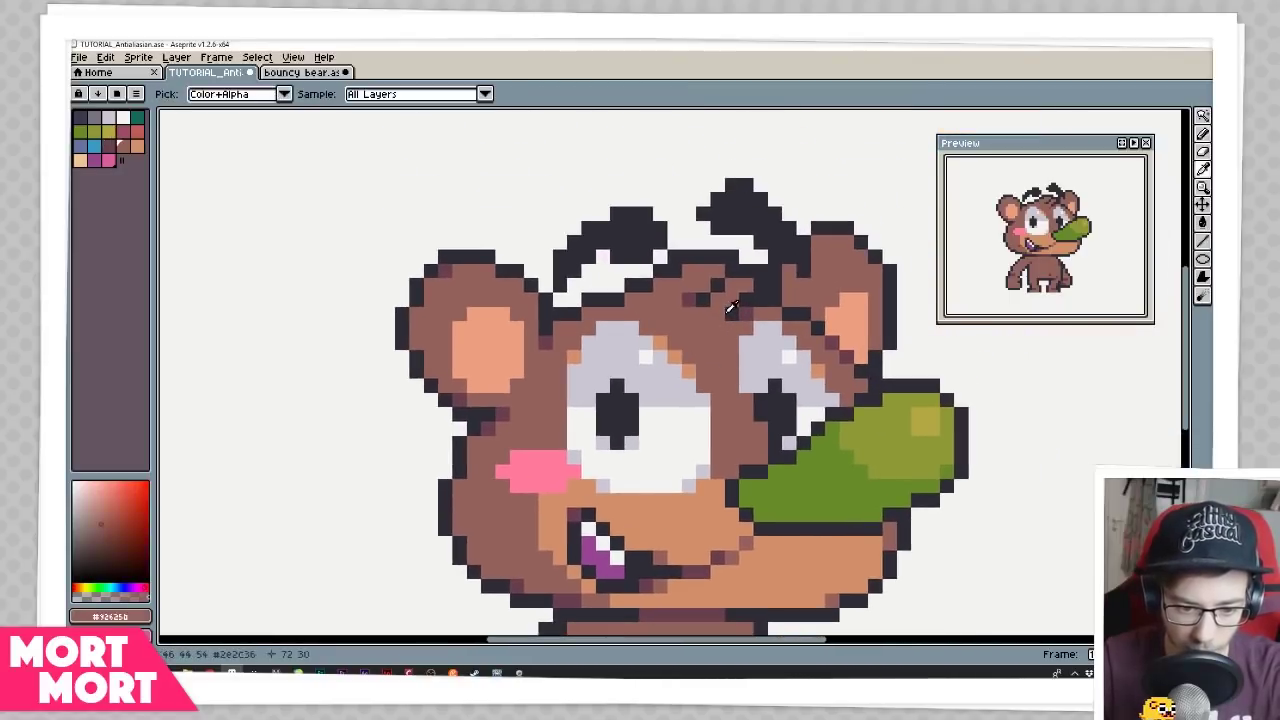
{"action": "left_click", "coordinate": [601, 307], "text": "alt"}
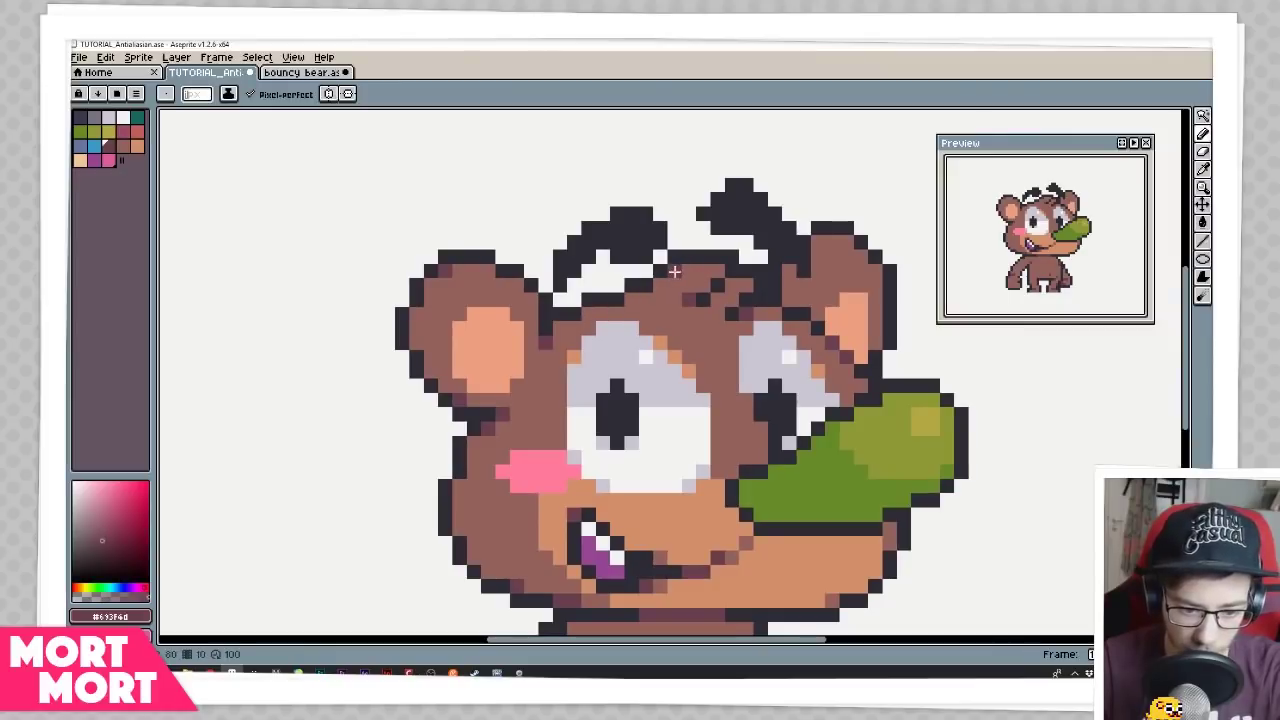
Shorten the dark maroon shading on the larger arm's wrist to a single pixel by covering the rest with brown (#92625b)
{"action": "scroll", "coordinate": [740, 370], "scroll_direction": "down", "scroll_amount": 3}
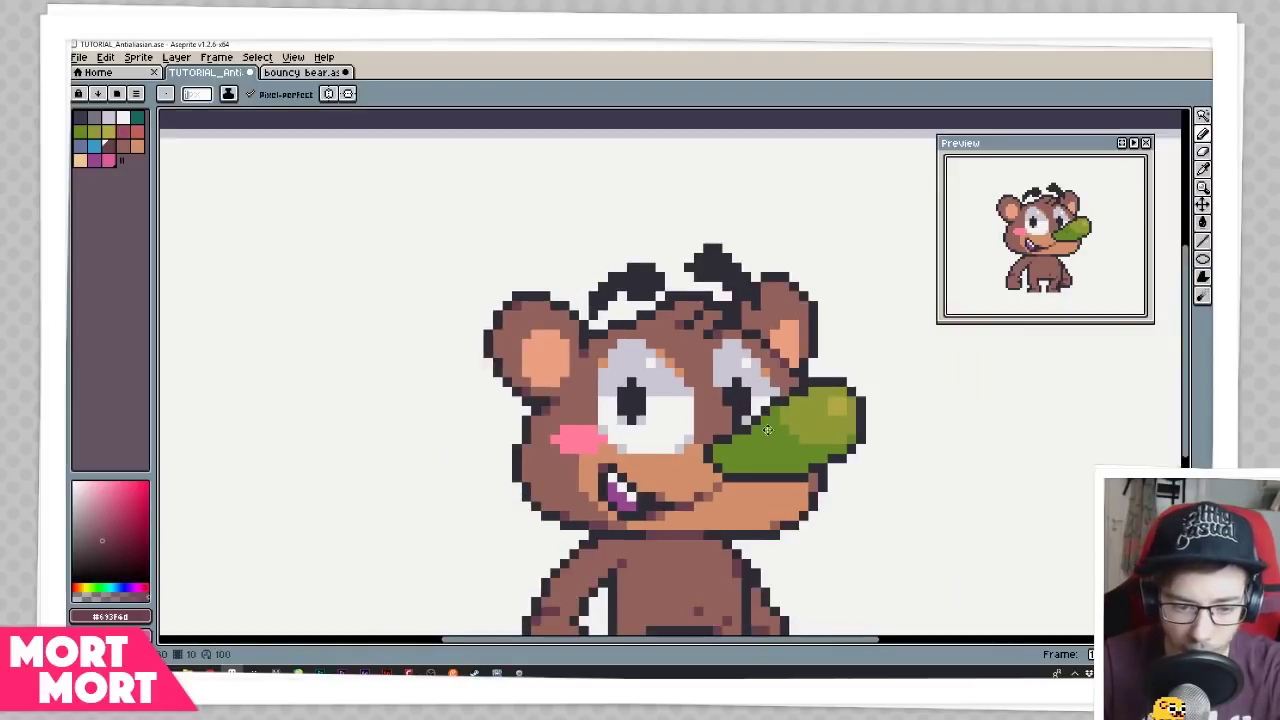
{"action": "scroll", "coordinate": [620, 420], "scroll_direction": "up", "scroll_amount": 3}
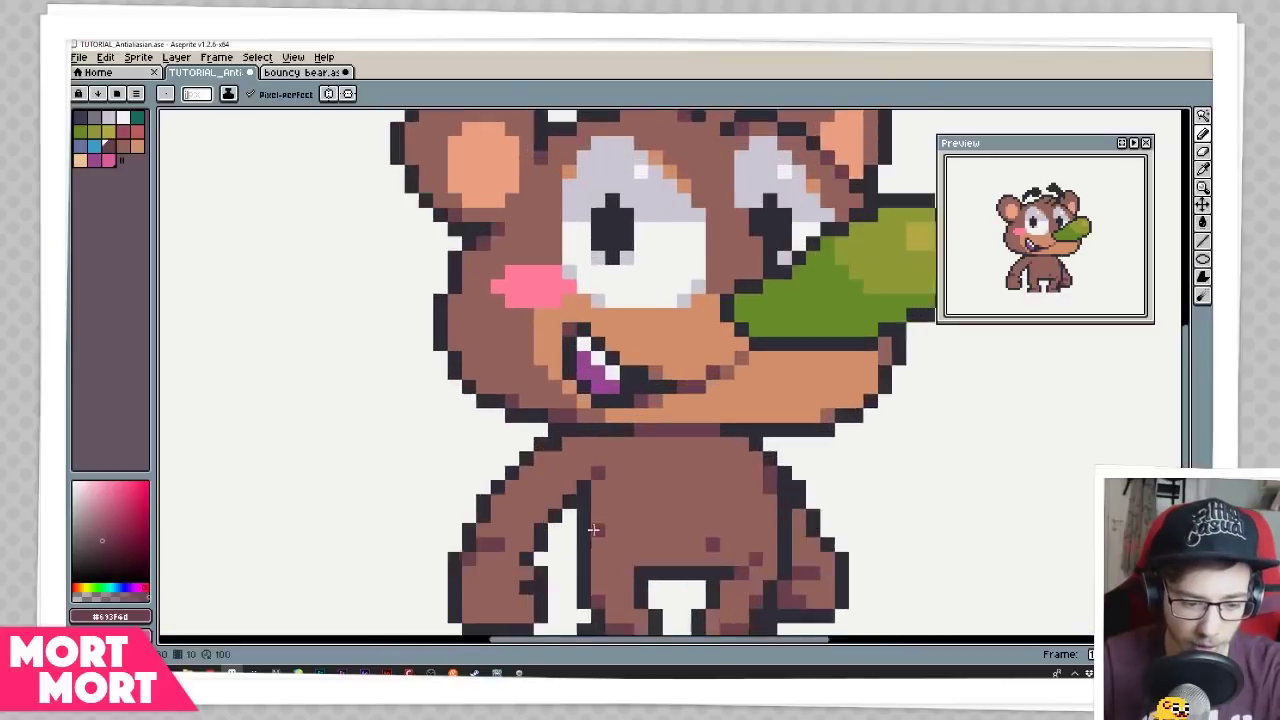
{"action": "left_click", "coordinate": [494, 500], "text": "alt"}
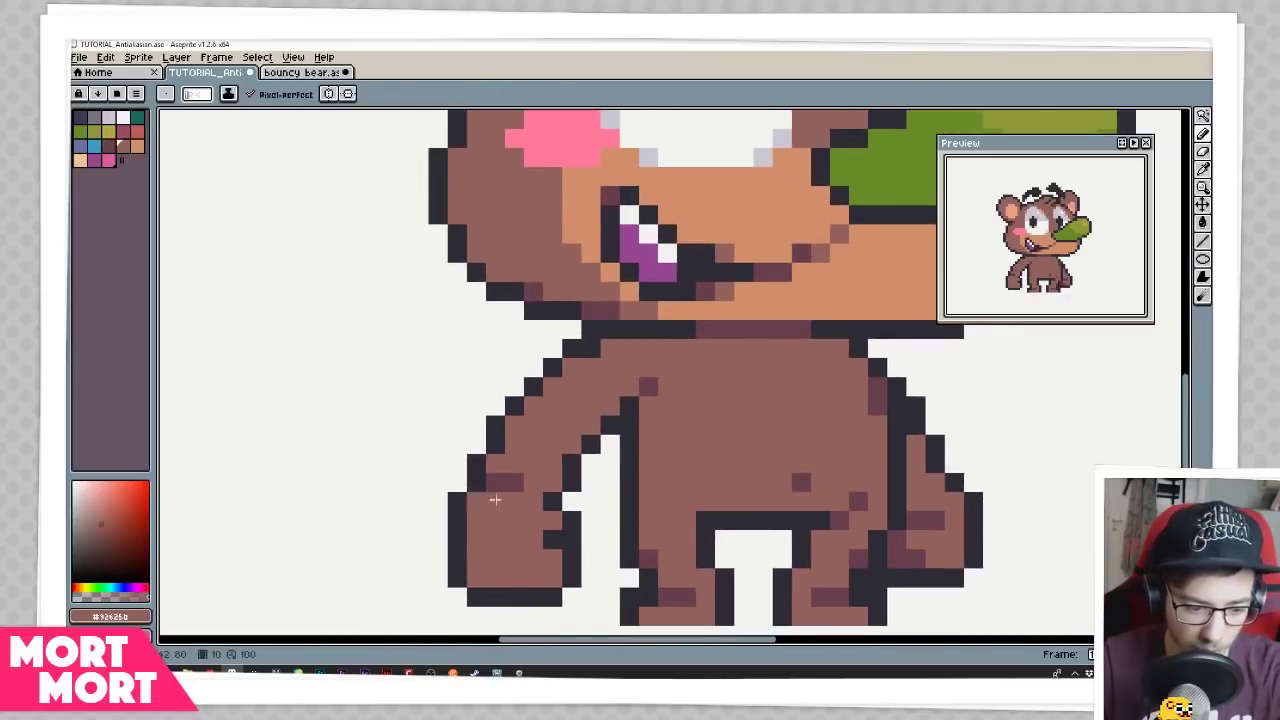
{"action": "left_click_drag", "start_coordinate": [677, 561], "coordinate": [657, 449]}
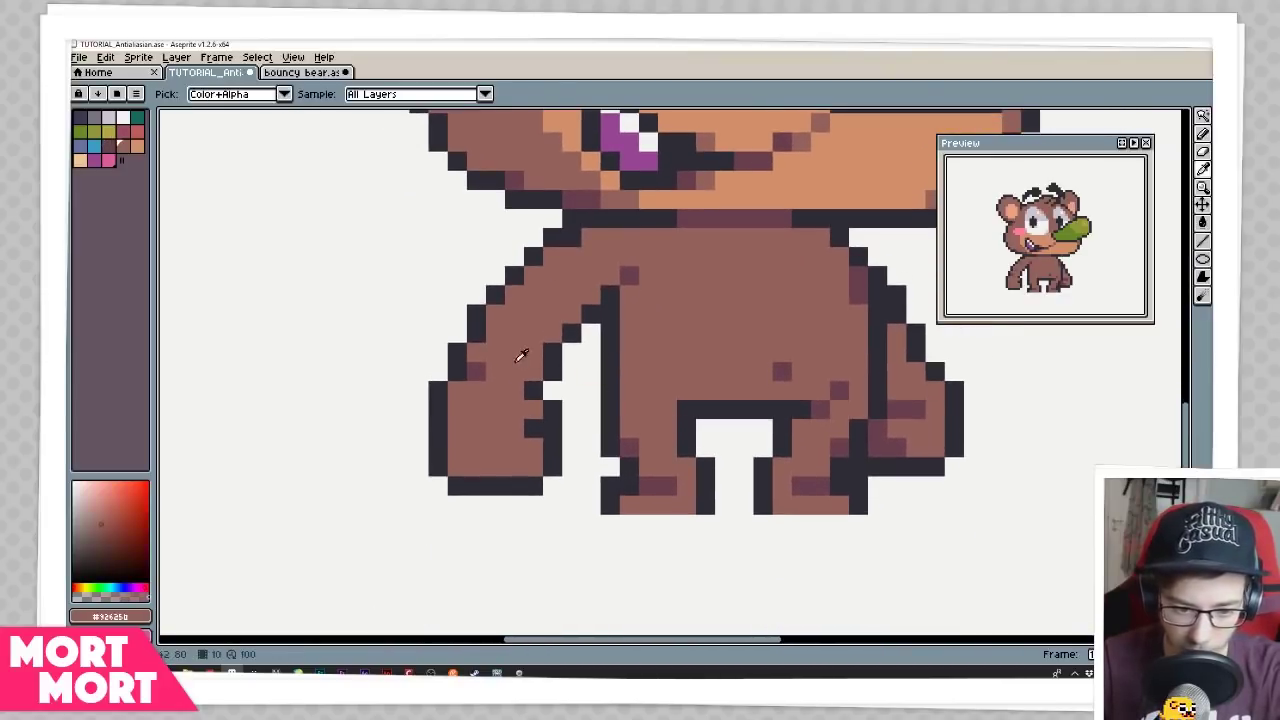
{"action": "left_click", "coordinate": [475, 364], "text": "alt"}
{"action": "scroll", "coordinate": [470, 420], "scroll_direction": "down", "scroll_amount": 3}
{"action": "left_click", "coordinate": [471, 448], "text": "alt"}
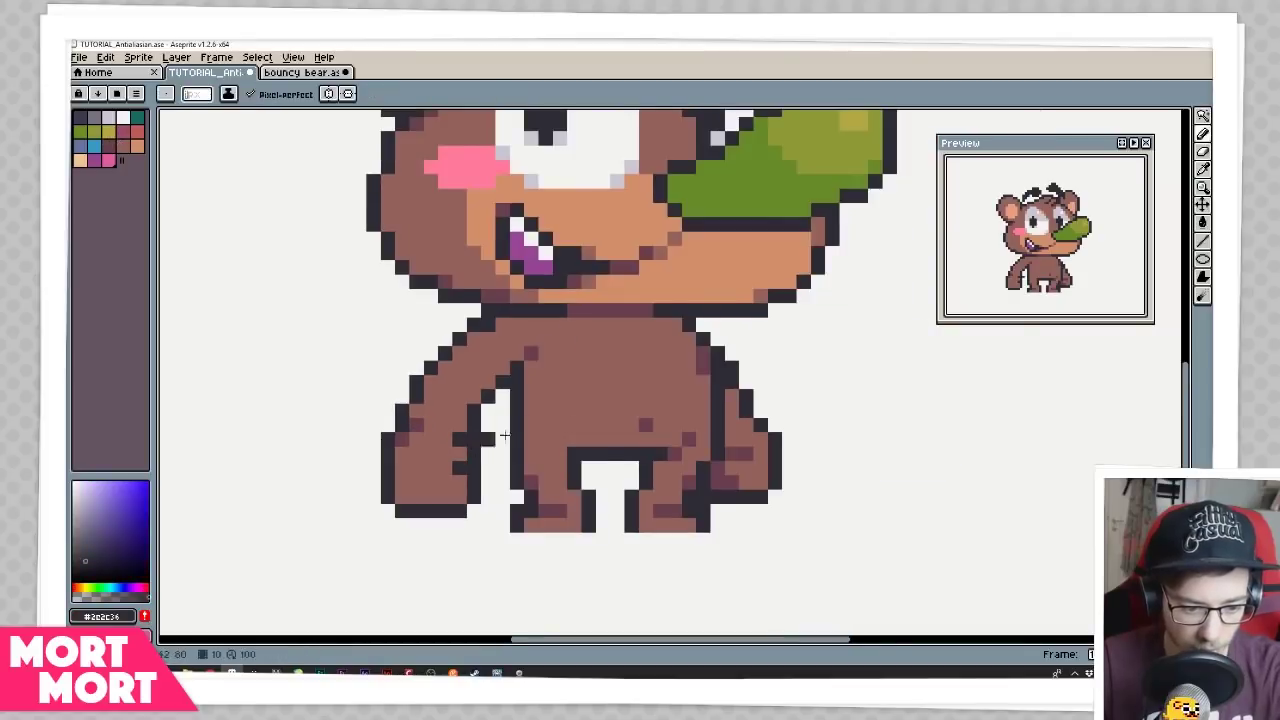
{"action": "key", "text": "Tab"}
{"action": "left_click_drag", "start_coordinate": [765, 392], "coordinate": [803, 475]}
{"action": "scroll", "coordinate": [786, 480], "scroll_direction": "down", "scroll_amount": 1}
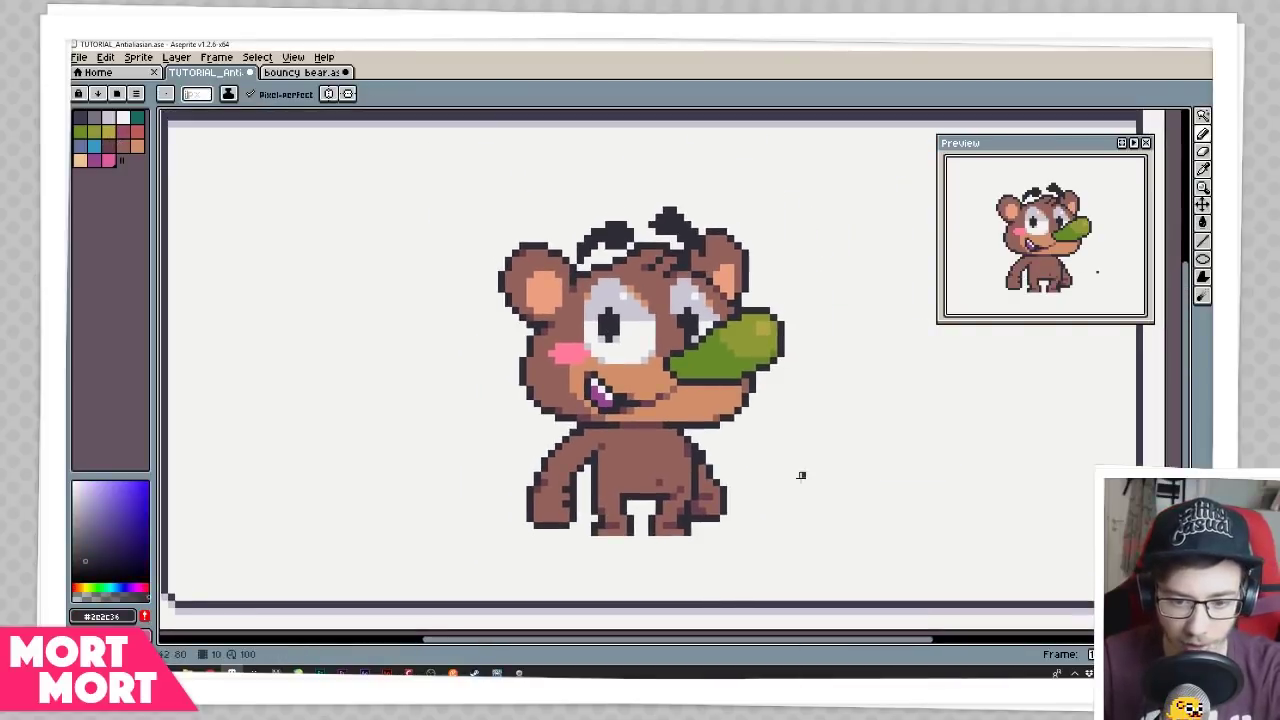
{"action": "scroll", "coordinate": [803, 477], "scroll_direction": "up", "scroll_amount": 1}
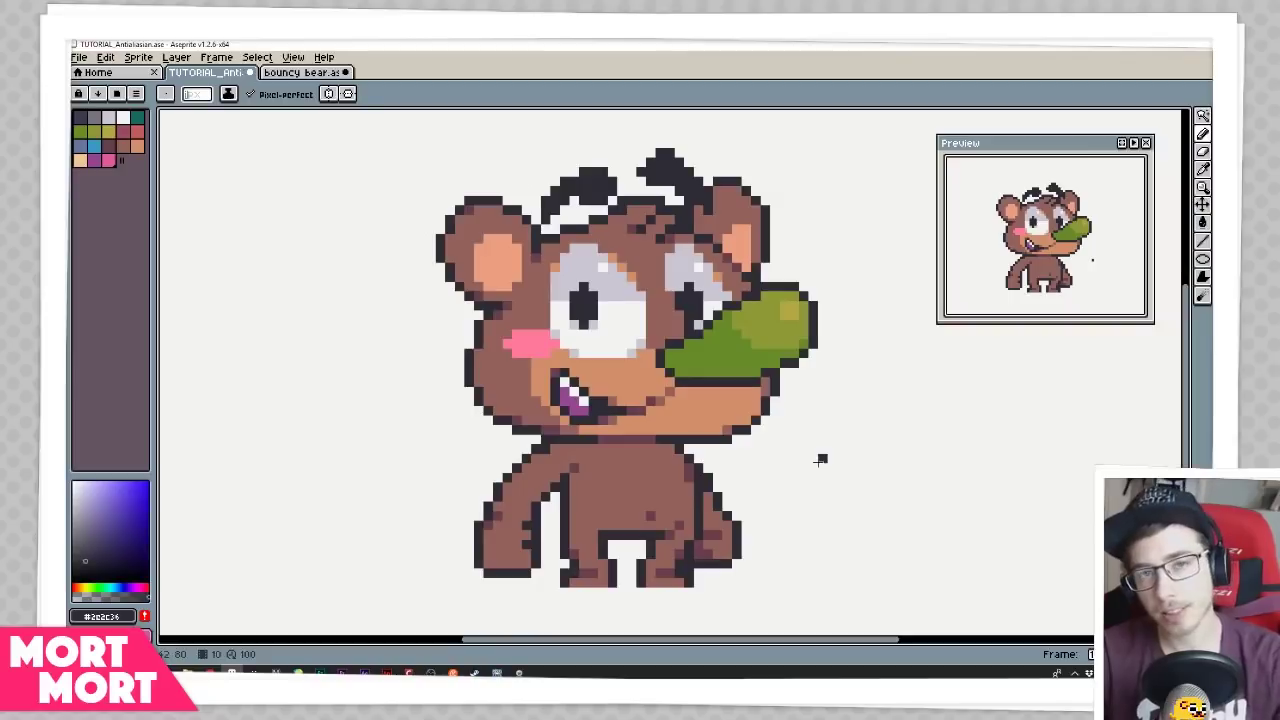